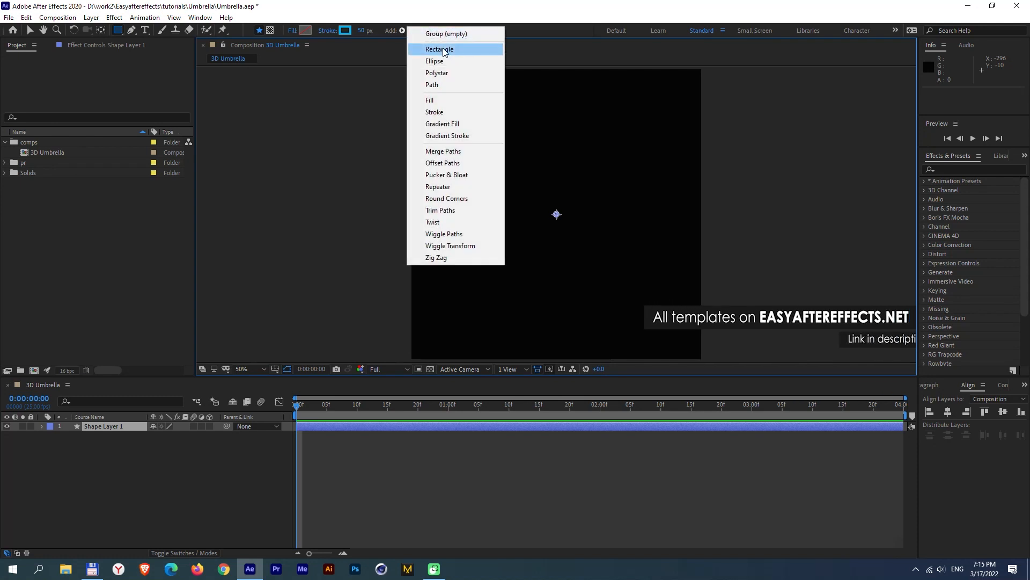
Add an ellipse path and a stroke to the empty shape layer.
{"action": "left_click", "coordinate": [451, 63]}
{"action": "left_click", "coordinate": [403, 31]}
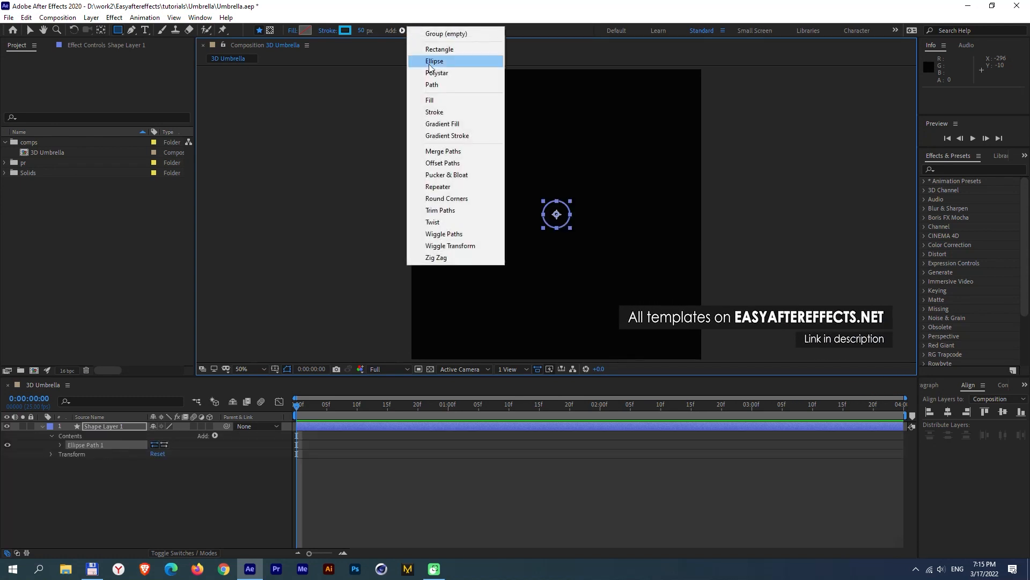
{"action": "left_click", "coordinate": [427, 108]}
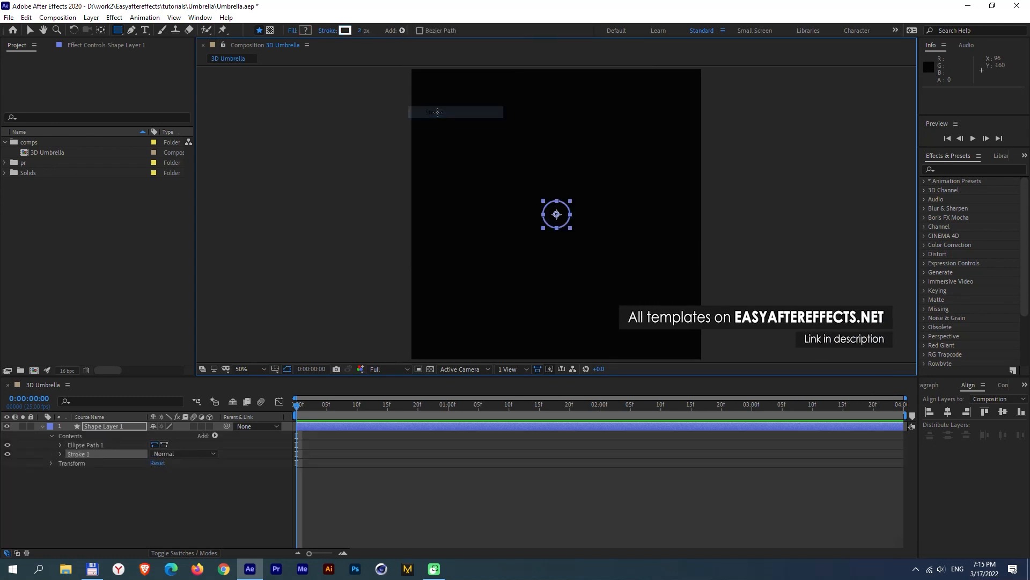
Set the ellipse path's size to 400 by 400 and switch to the Selection tool.
{"action": "left_click", "coordinate": [60, 445]}
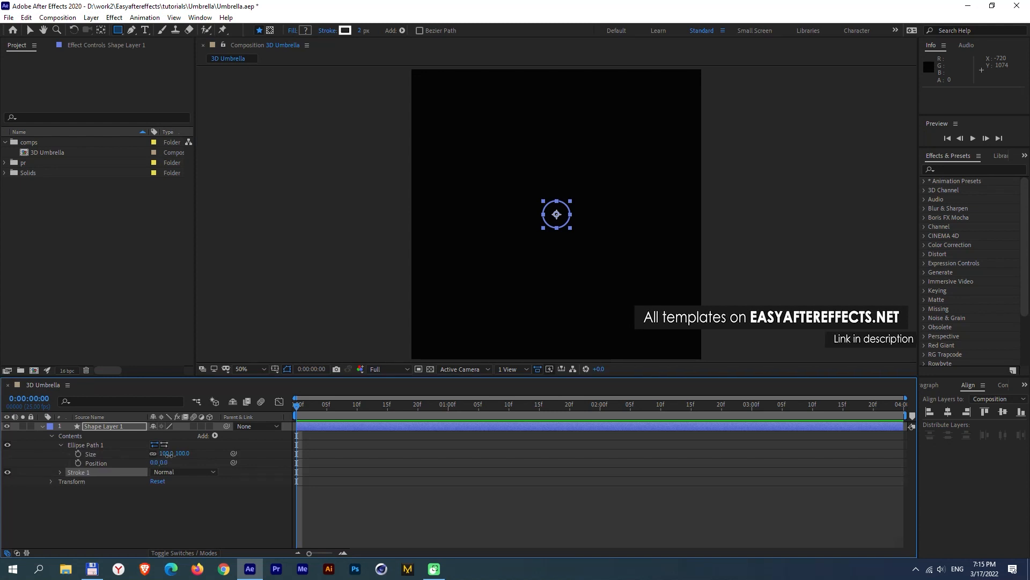
{"action": "mouse_move", "coordinate": [169, 454]}
{"action": "left_mouse_down"}
{"action": "mouse_move", "coordinate": [226, 455]}
{"action": "mouse_move", "coordinate": [178, 454]}
{"action": "left_mouse_up"}
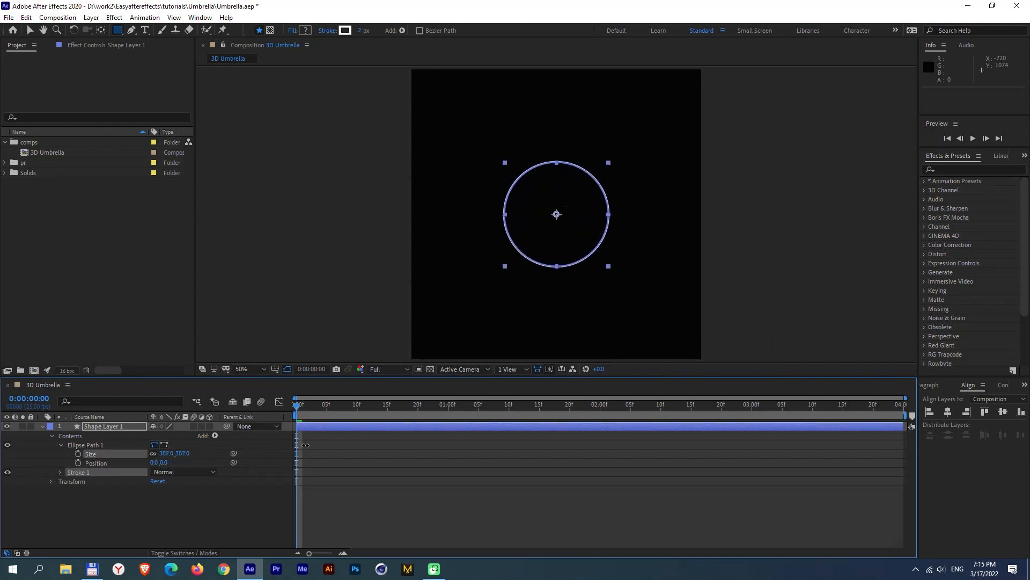
{"action": "left_click", "coordinate": [177, 454]}
{"action": "type", "text": "400"}
{"action": "left_click", "coordinate": [795, 161]}
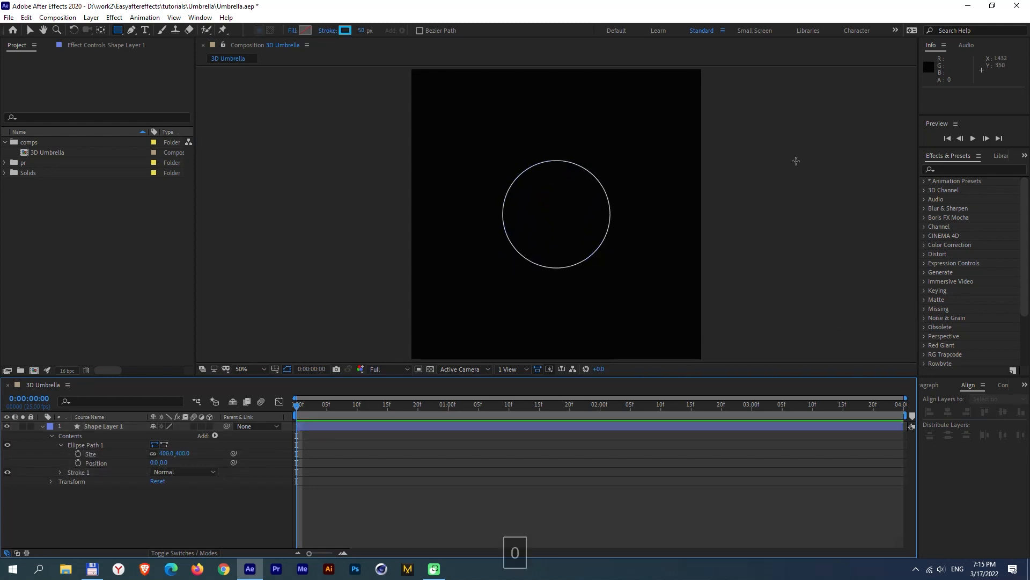
{"action": "left_click", "coordinate": [28, 28]}
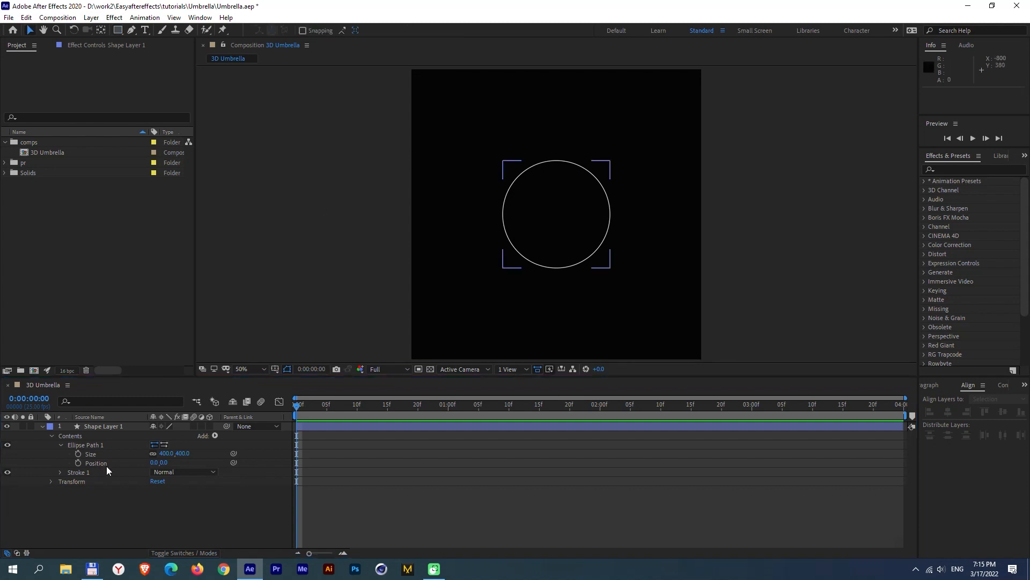
Change the circle's stroke color to dark gray and set its stroke width to 12.
{"action": "left_click", "coordinate": [59, 472]}
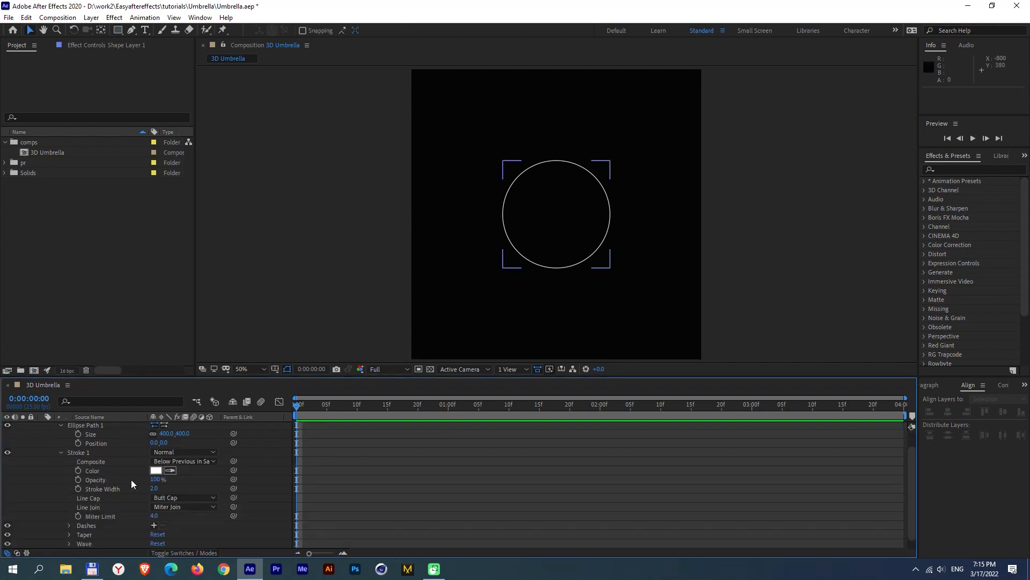
{"action": "left_click", "coordinate": [158, 470]}
{"action": "left_click_drag", "start_coordinate": [160, 154], "coordinate": [46, 223]}
{"action": "left_click", "coordinate": [306, 108]}
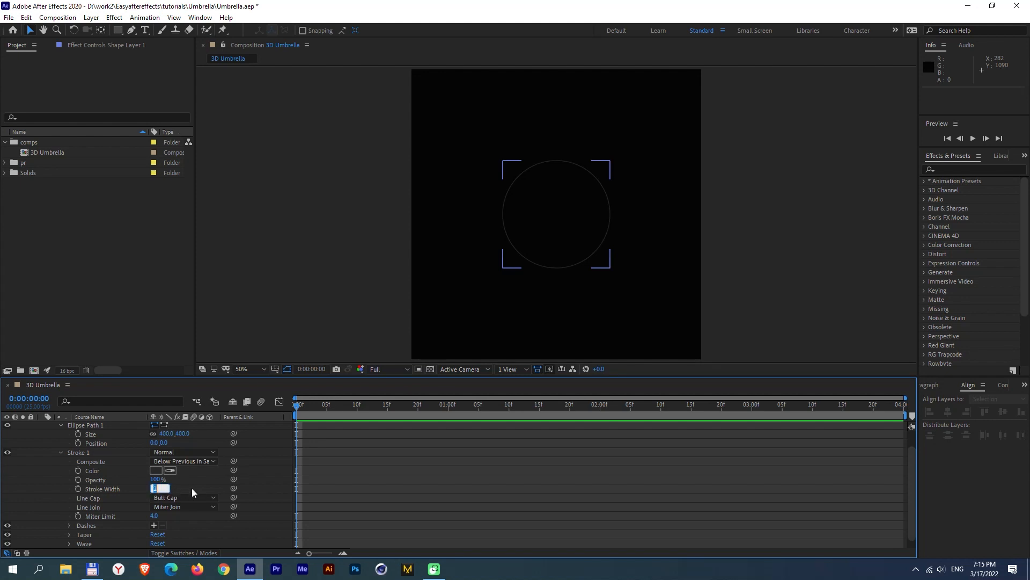
{"action": "type", "text": "12"}
{"action": "key", "text": "Return"}
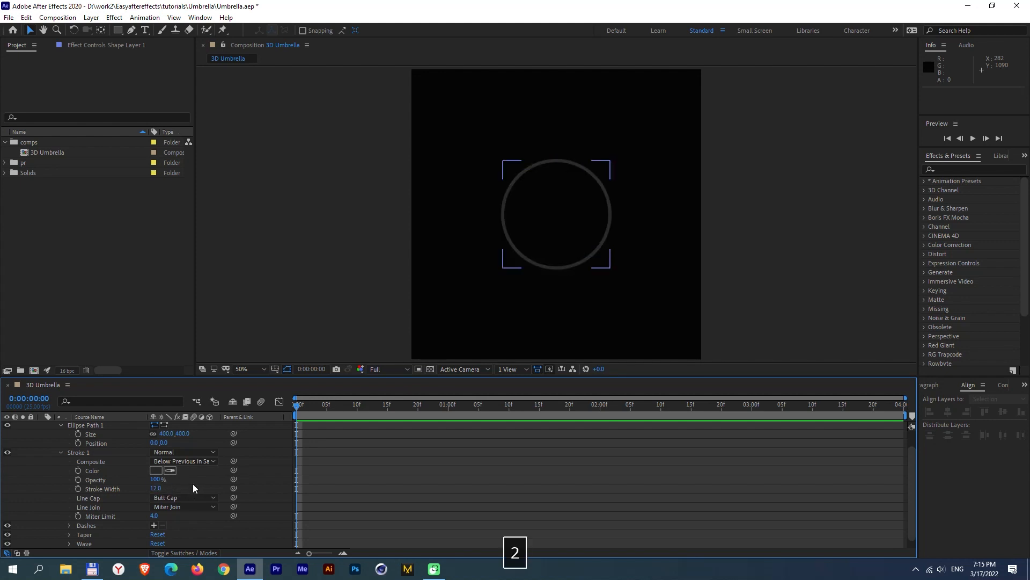
Set the circle stroke's line cap to Round Cap and its line join to Round Join.
{"action": "left_click", "coordinate": [192, 498]}
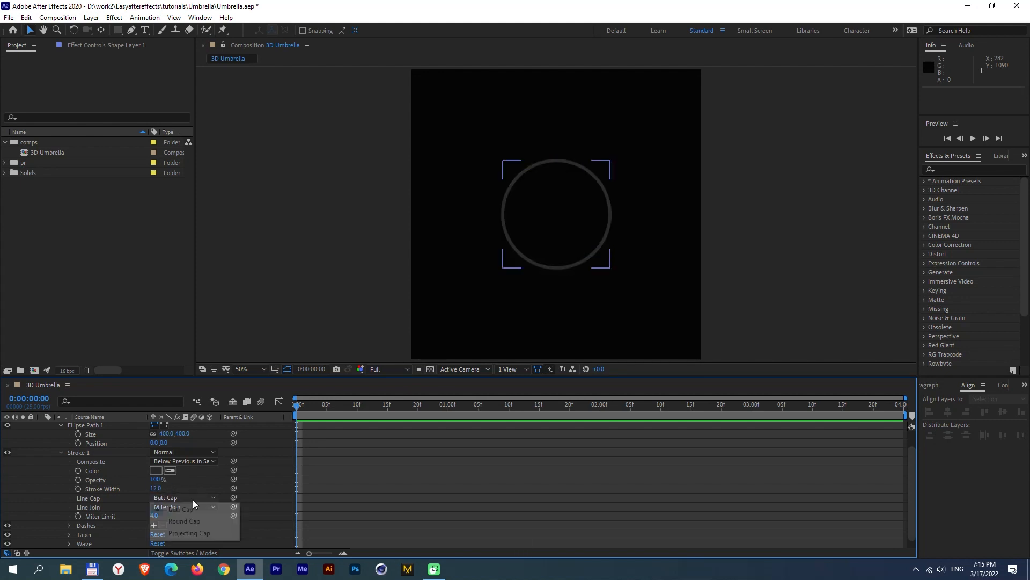
{"action": "left_click", "coordinate": [190, 522]}
{"action": "left_click", "coordinate": [176, 507]}
{"action": "left_click", "coordinate": [198, 529]}
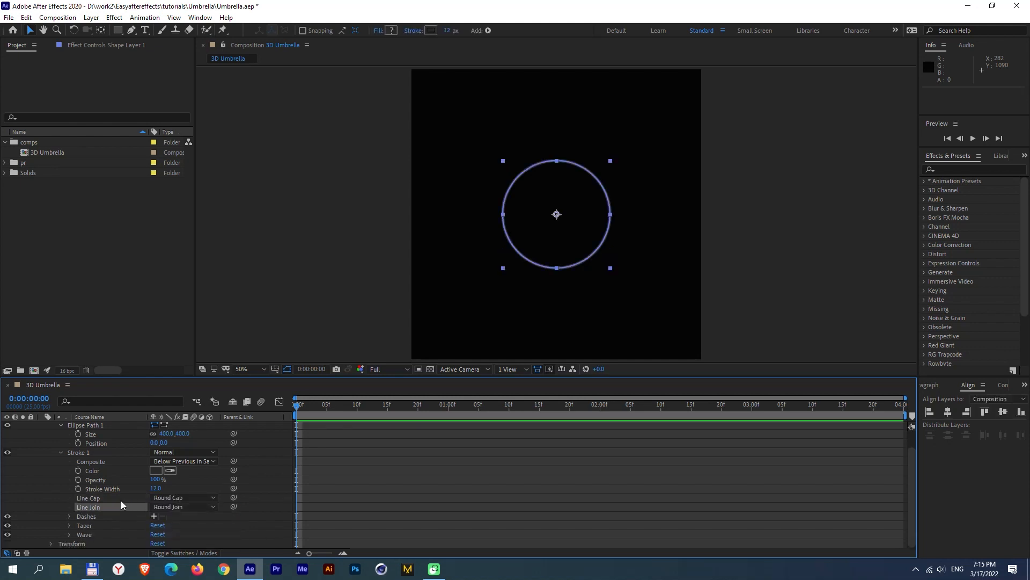
{"action": "left_click", "coordinate": [55, 482]}
Add Trim Paths to the circle with Start 30% and End 70%, and collapse the layer.
{"action": "scroll", "coordinate": [189, 446], "scroll_direction": "up", "scroll_amount": 1}
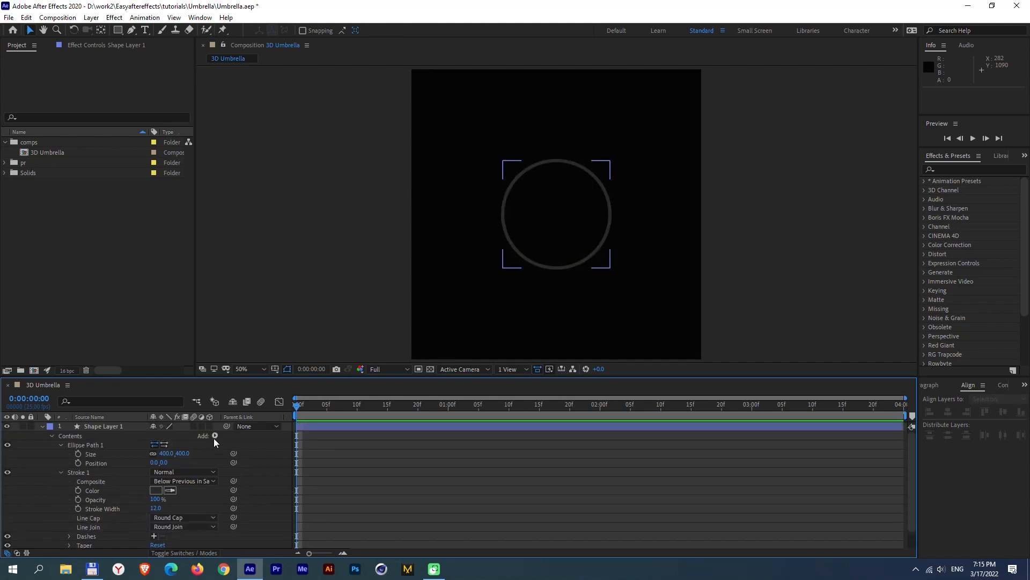
{"action": "left_click", "coordinate": [215, 436]}
{"action": "left_click", "coordinate": [220, 390]}
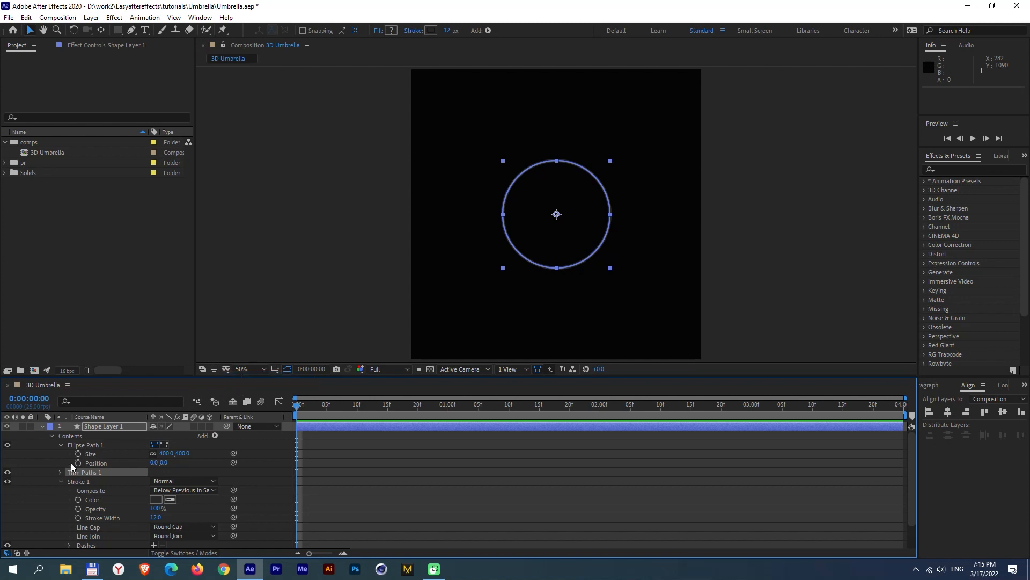
{"action": "left_click", "coordinate": [61, 472]}
{"action": "left_click", "coordinate": [153, 482]}
{"action": "type", "text": "30"}
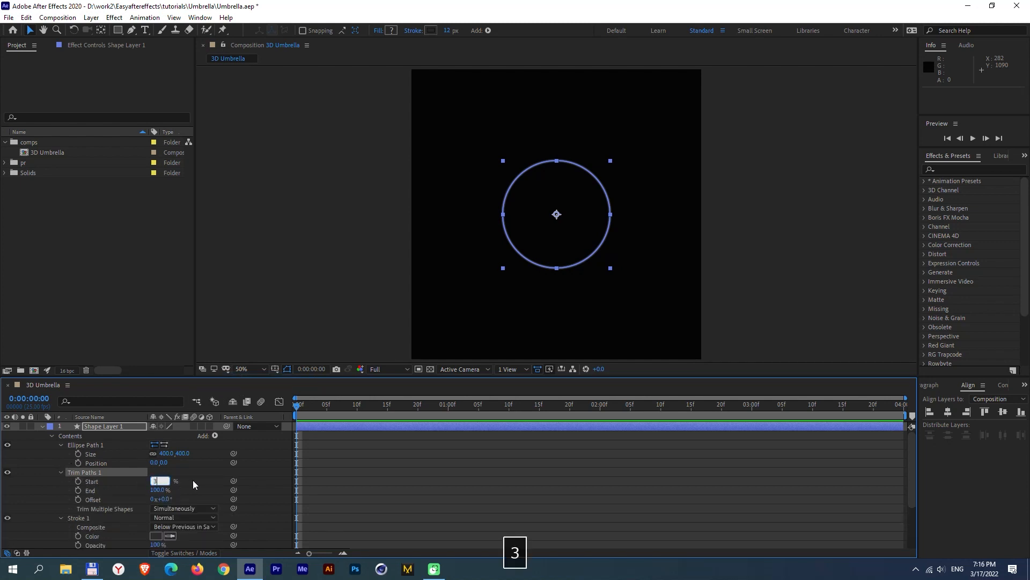
{"action": "key", "text": "Tab"}
{"action": "type", "text": "70"}
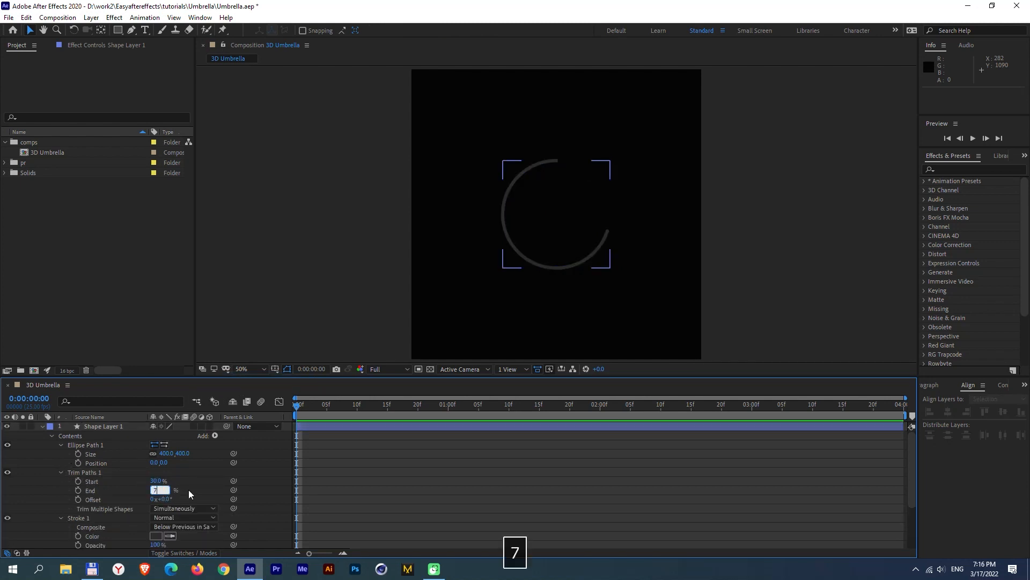
{"action": "key", "text": "Return"}
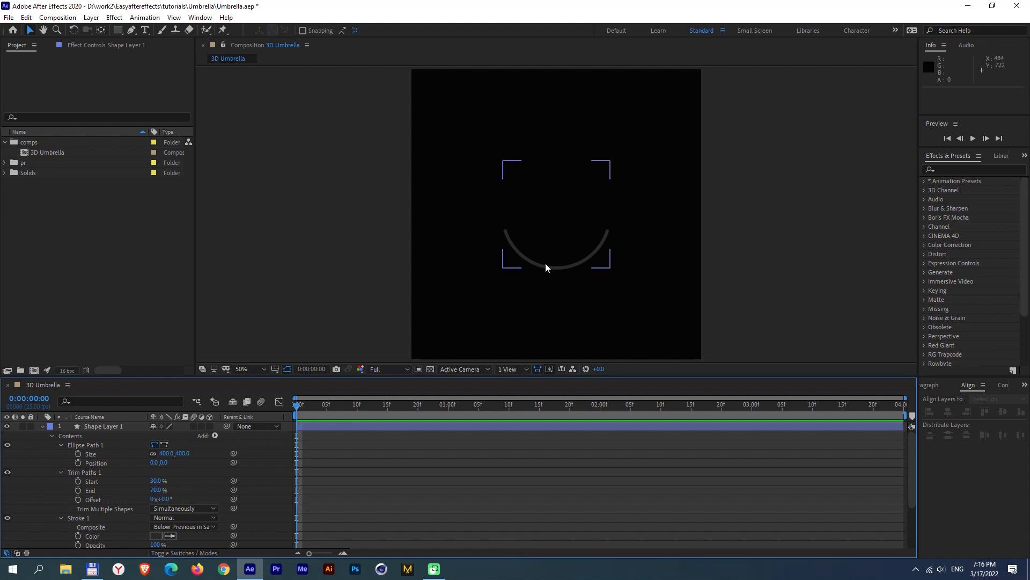
{"action": "left_click", "coordinate": [101, 426]}
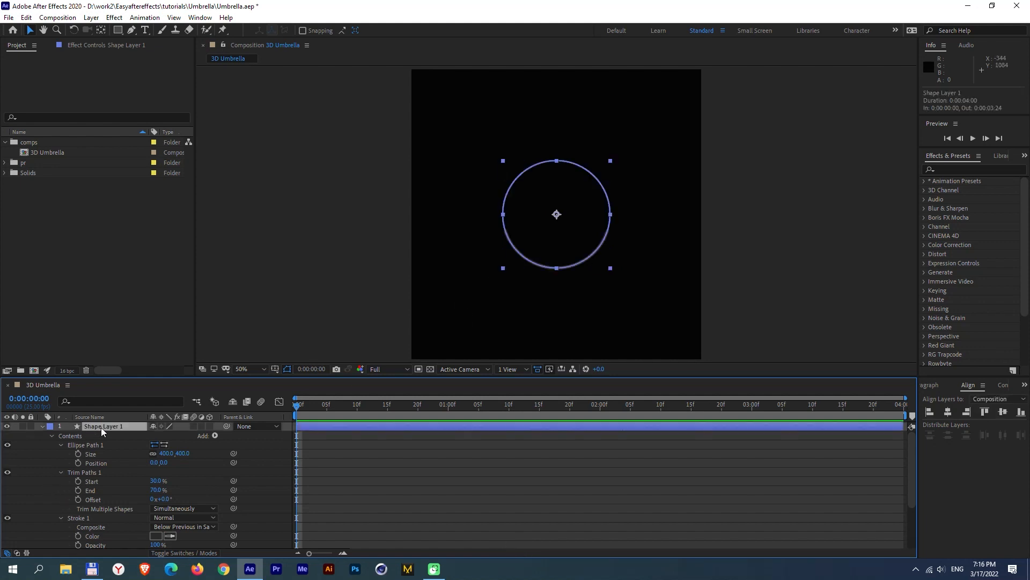
{"action": "left_click", "coordinate": [41, 426]}
{"action": "left_click", "coordinate": [578, 274]}
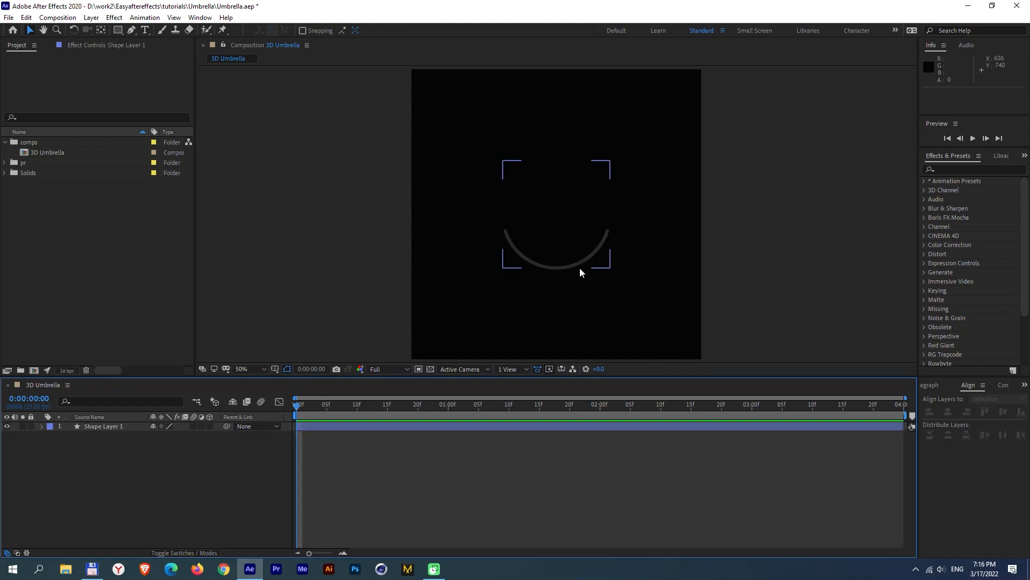
Show the Title/Action Safe guides and draw a vertical Pen line from the composition center to just below the arc, at about Y 778.
{"action": "left_click", "coordinate": [133, 30]}
{"action": "key", "text": "period"}
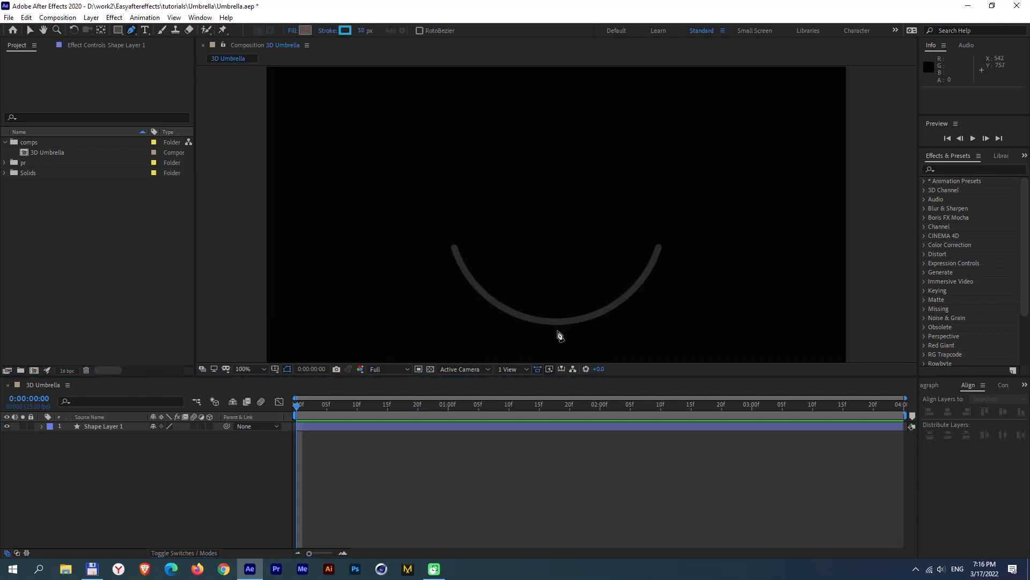
{"action": "left_click", "coordinate": [275, 369]}
{"action": "left_click", "coordinate": [309, 379]}
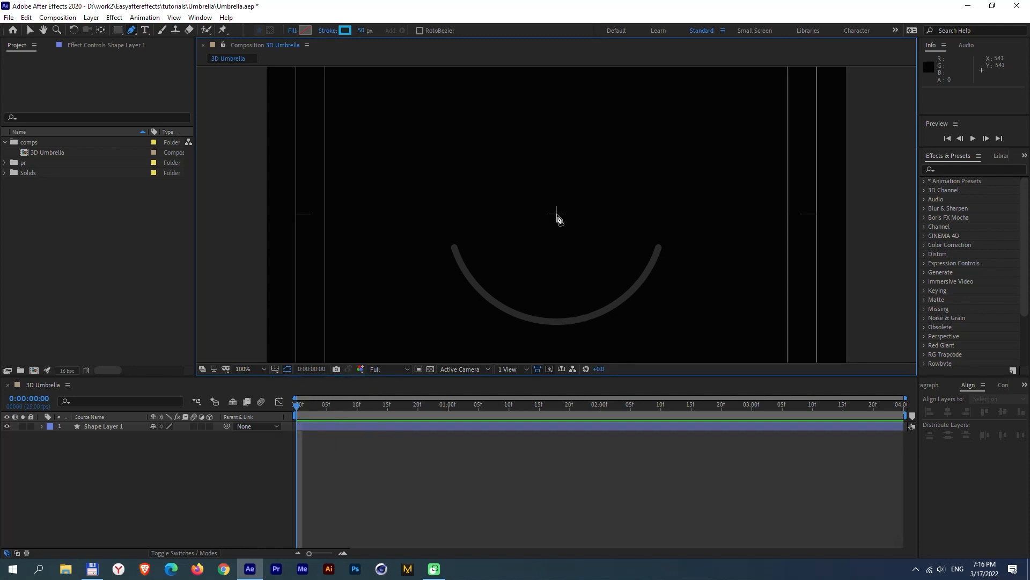
{"action": "left_click", "coordinate": [556, 214]}
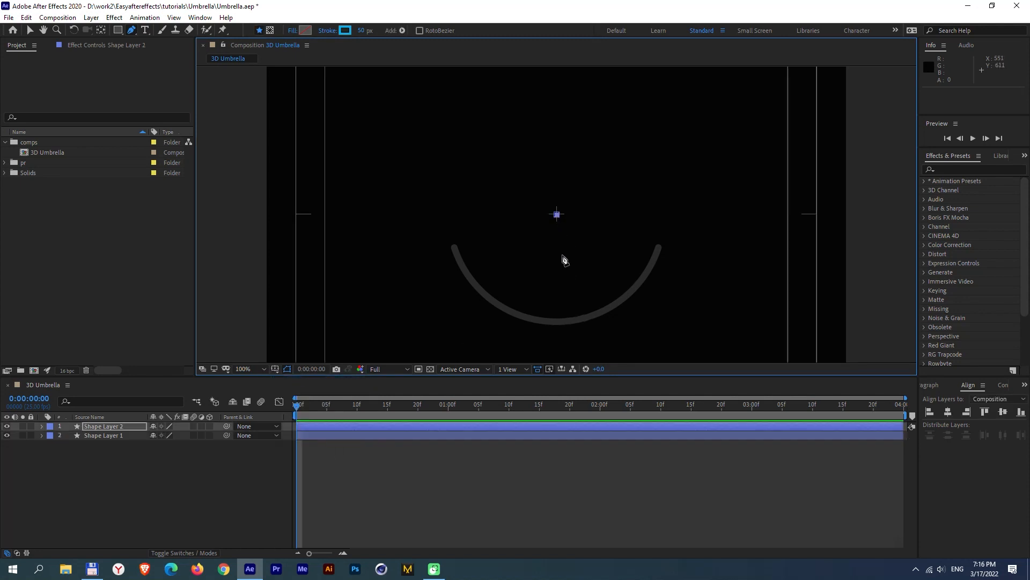
{"action": "left_click", "coordinate": [558, 335], "text": "shift"}
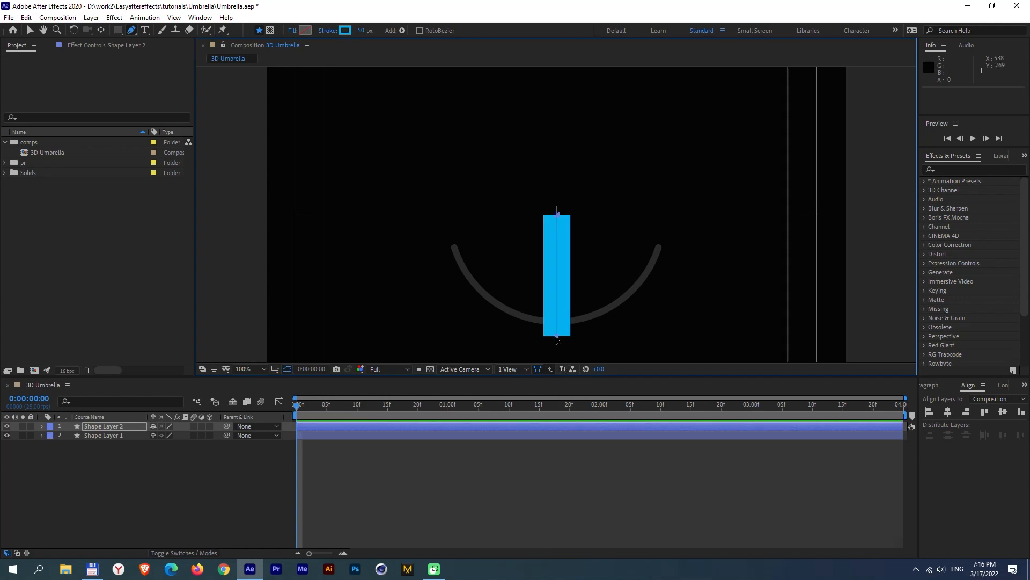
{"action": "left_click_drag", "start_coordinate": [559, 337], "coordinate": [558, 342]}
Set the vertical line's stroke width to 3 px.
{"action": "left_click_drag", "start_coordinate": [365, 35], "coordinate": [339, 34]}
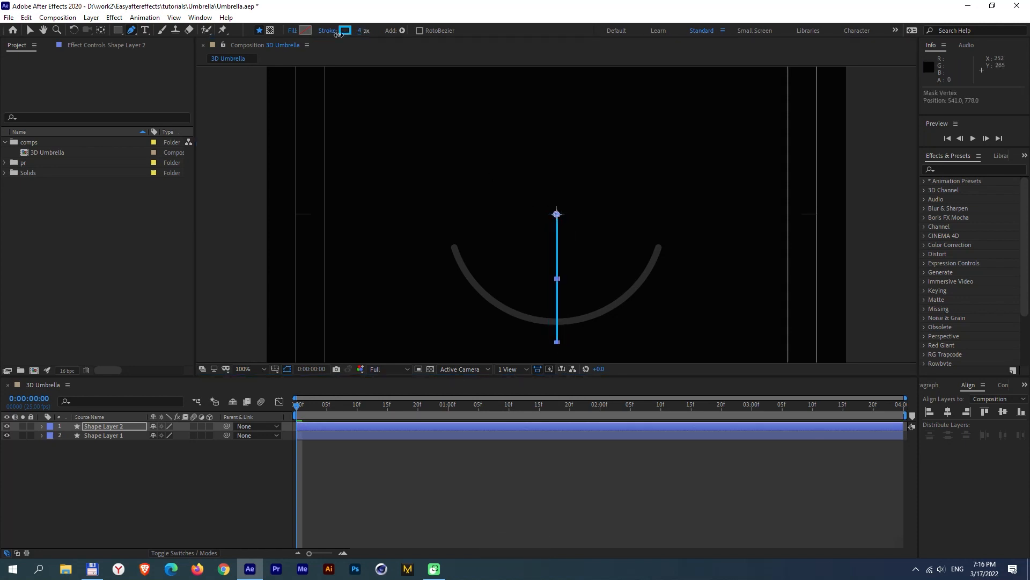
{"action": "left_click", "coordinate": [361, 30]}
{"action": "type", "text": "3"}
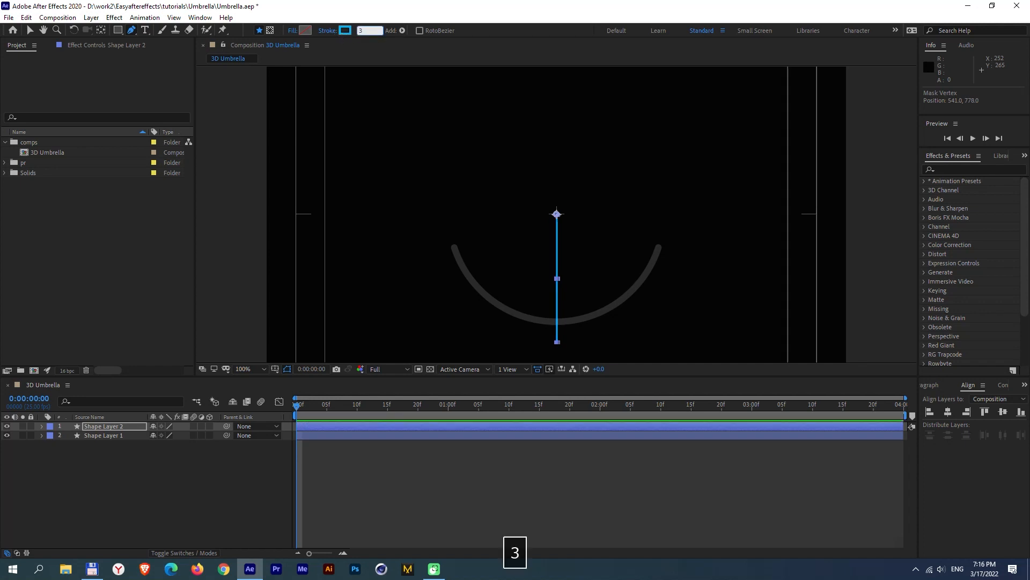
Extend the line's upper end to about Y 375 and add a short horizontal segment to its right.
{"action": "left_click", "coordinate": [557, 214]}
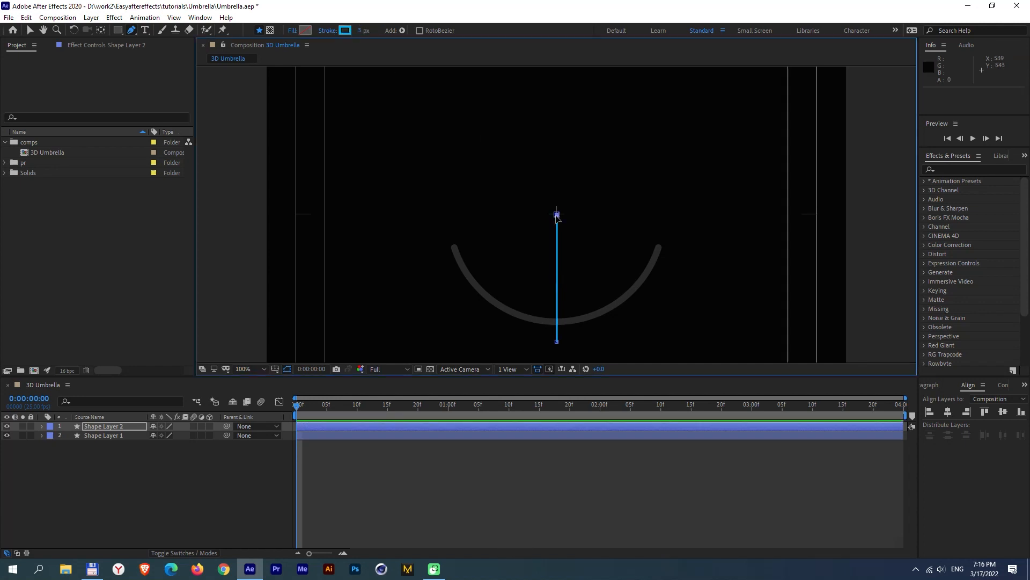
{"action": "left_click_drag", "start_coordinate": [557, 214], "coordinate": [557, 125]}
{"action": "left_click", "coordinate": [592, 125], "text": "shift"}
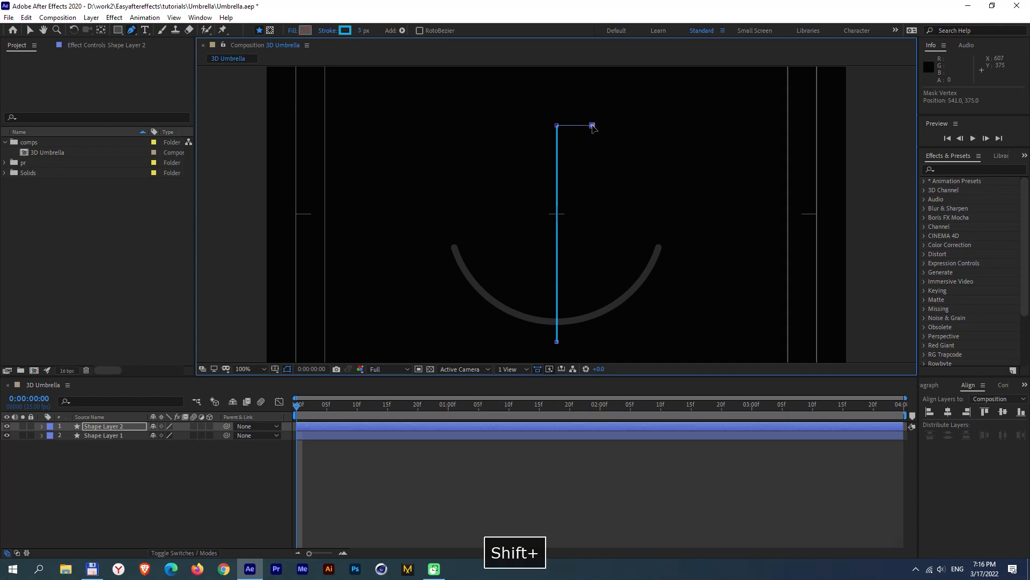
Curve the short upper segment into a rounded hook handle and deselect the layer.
{"action": "left_click", "coordinate": [557, 126], "text": "ctrl+alt"}
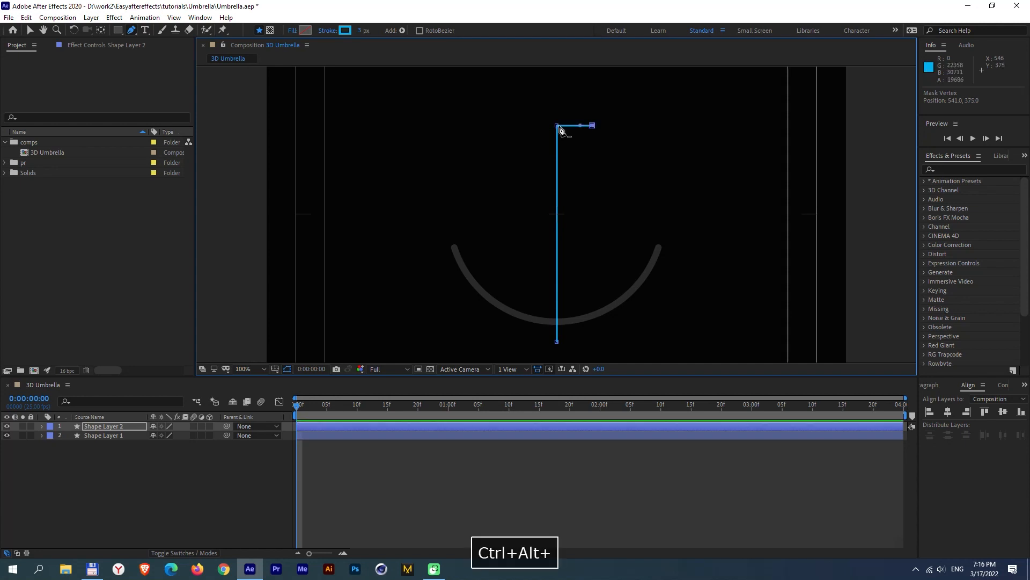
{"action": "left_click_drag", "start_coordinate": [557, 127], "coordinate": [598, 103]}
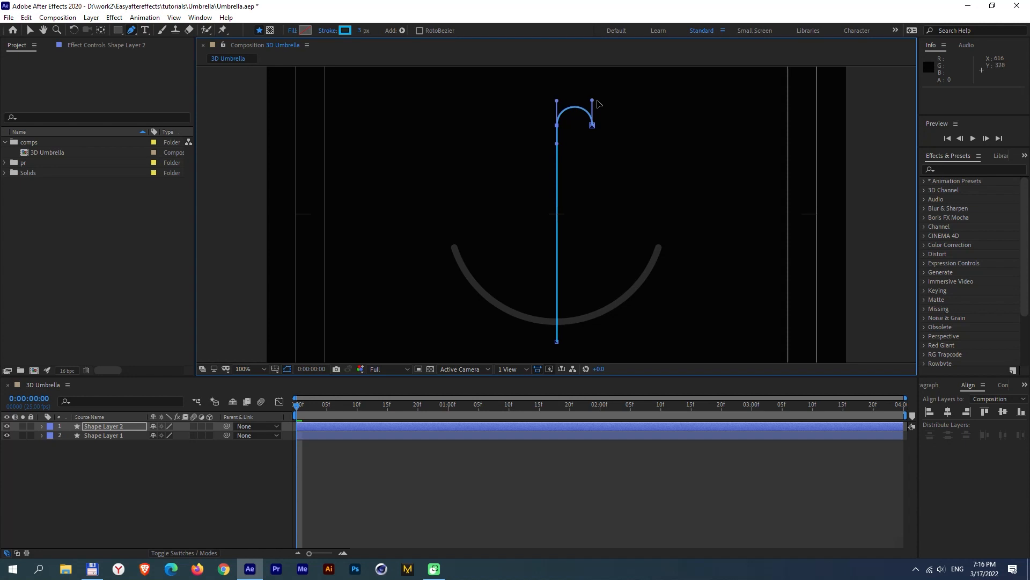
{"action": "left_click", "coordinate": [262, 452]}
{"action": "left_click_drag", "start_coordinate": [591, 202], "coordinate": [557, 181]}
{"action": "scroll", "coordinate": [541, 219], "scroll_direction": "down", "scroll_amount": 1}
{"action": "scroll", "coordinate": [543, 227], "scroll_direction": "up", "scroll_amount": 1}
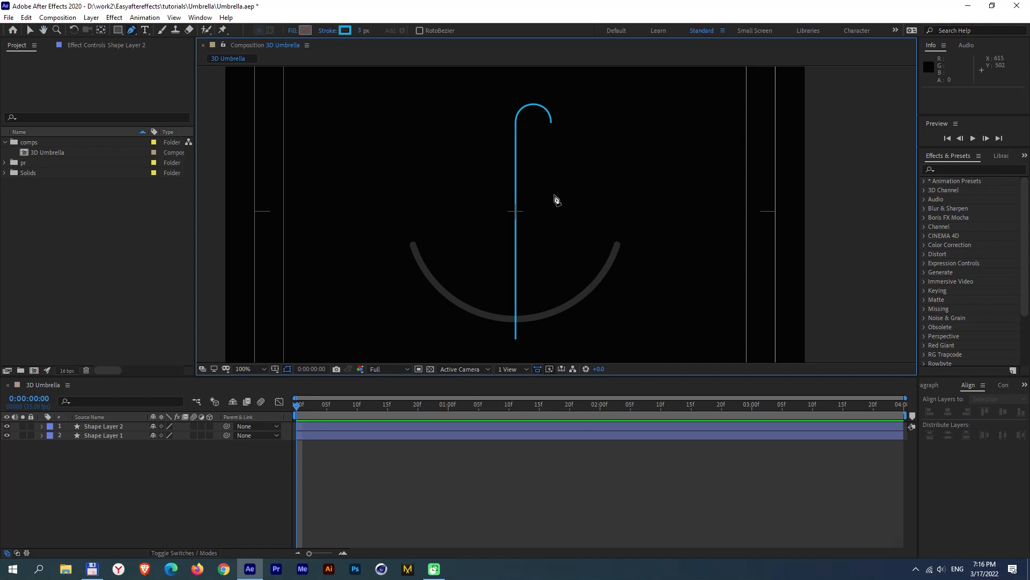
Set the handle stroke's line cap to Round Cap and its line join to Round Join.
{"action": "left_click", "coordinate": [41, 426]}
{"action": "left_click", "coordinate": [51, 436]}
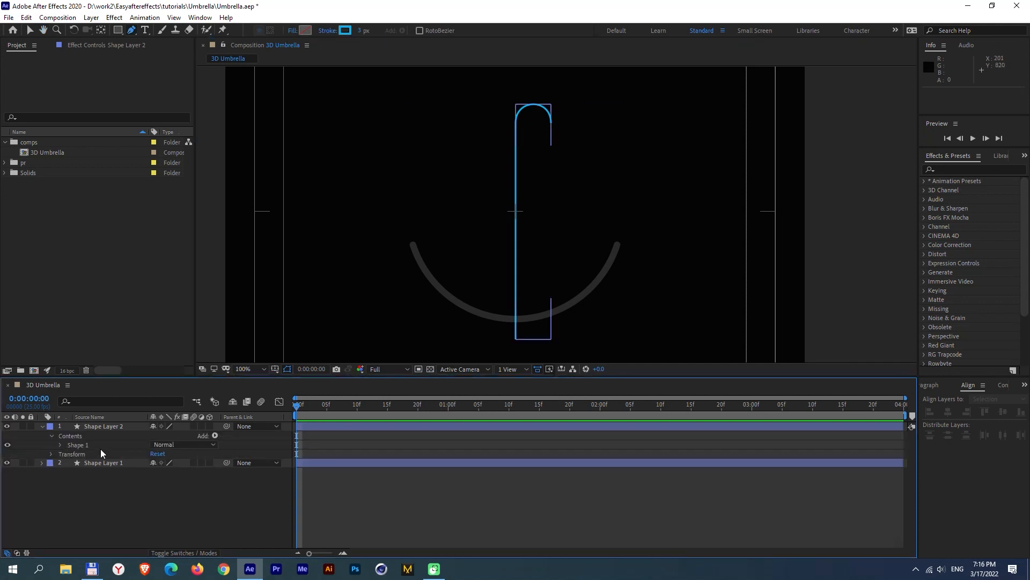
{"action": "left_click", "coordinate": [59, 445]}
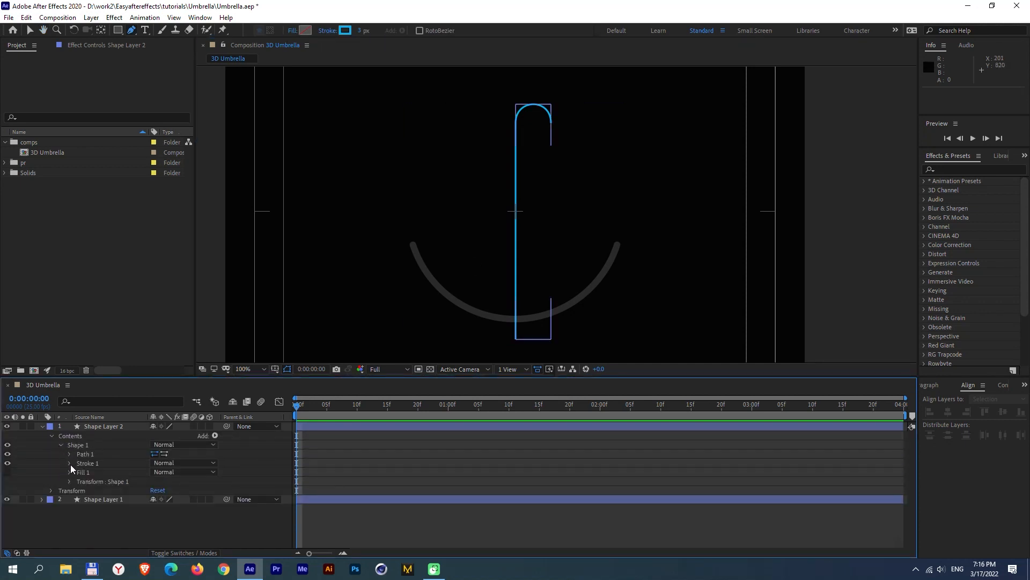
{"action": "left_click", "coordinate": [69, 463]}
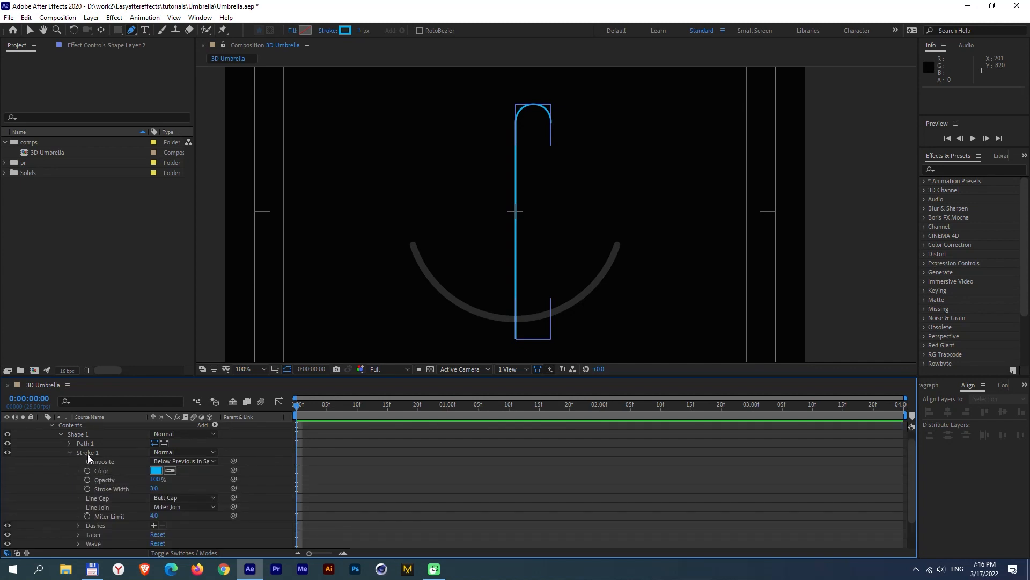
{"action": "left_click", "coordinate": [168, 497]}
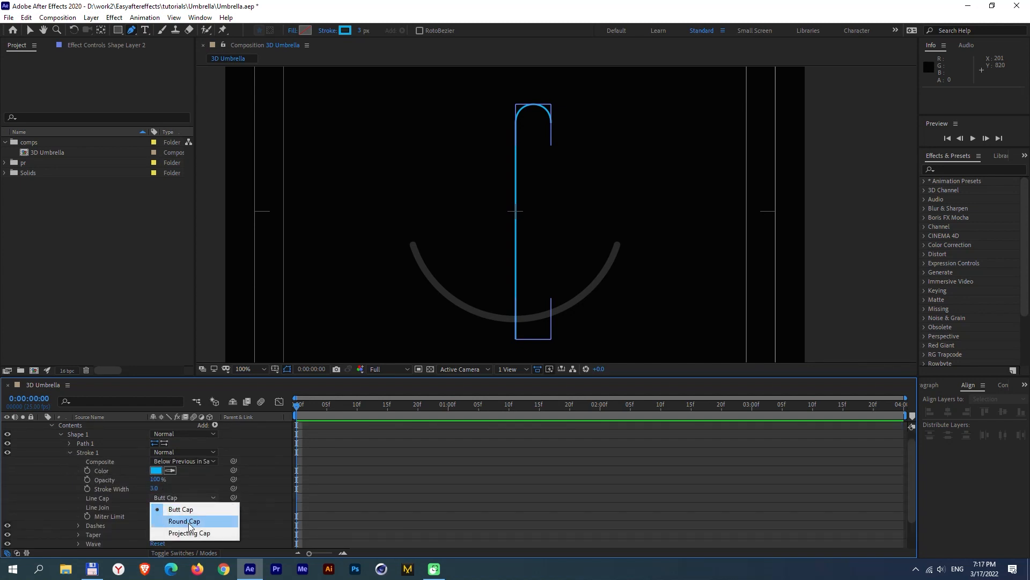
{"action": "left_click", "coordinate": [189, 522]}
{"action": "left_click", "coordinate": [183, 507]}
{"action": "left_click", "coordinate": [184, 529]}
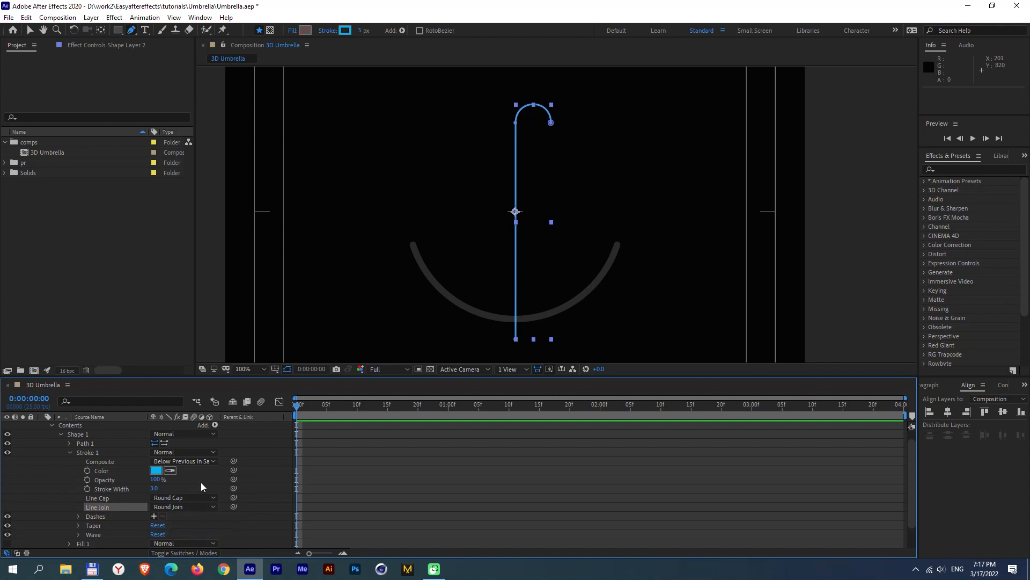
Delete the fill from the handle's shape group on Shape Layer 2.
{"action": "scroll", "coordinate": [182, 488], "scroll_direction": "down", "scroll_amount": 1}
{"action": "left_click", "coordinate": [90, 515]}
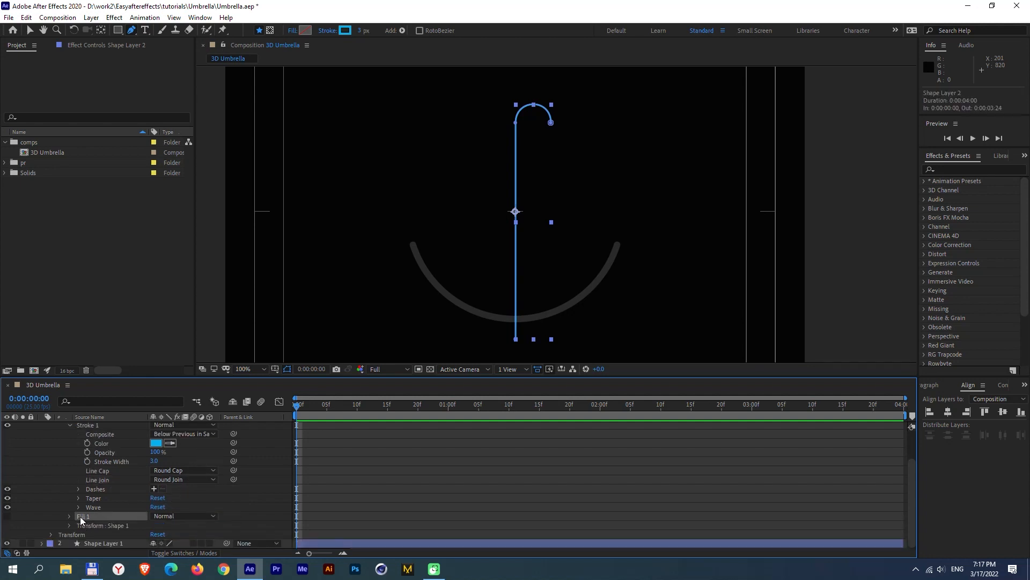
{"action": "key", "text": "Delete"}
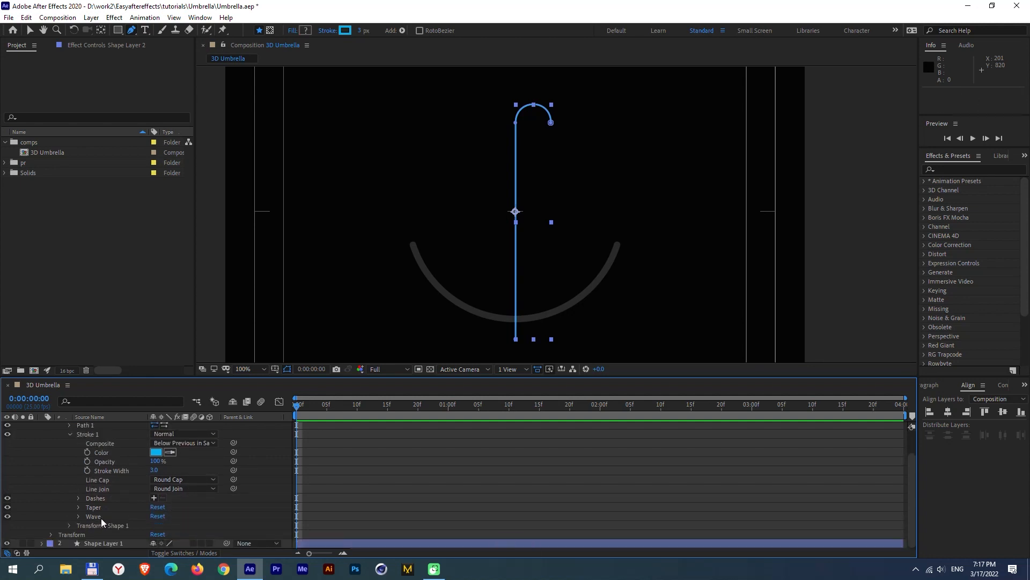
{"action": "scroll", "coordinate": [134, 488], "scroll_direction": "up", "scroll_amount": 1}
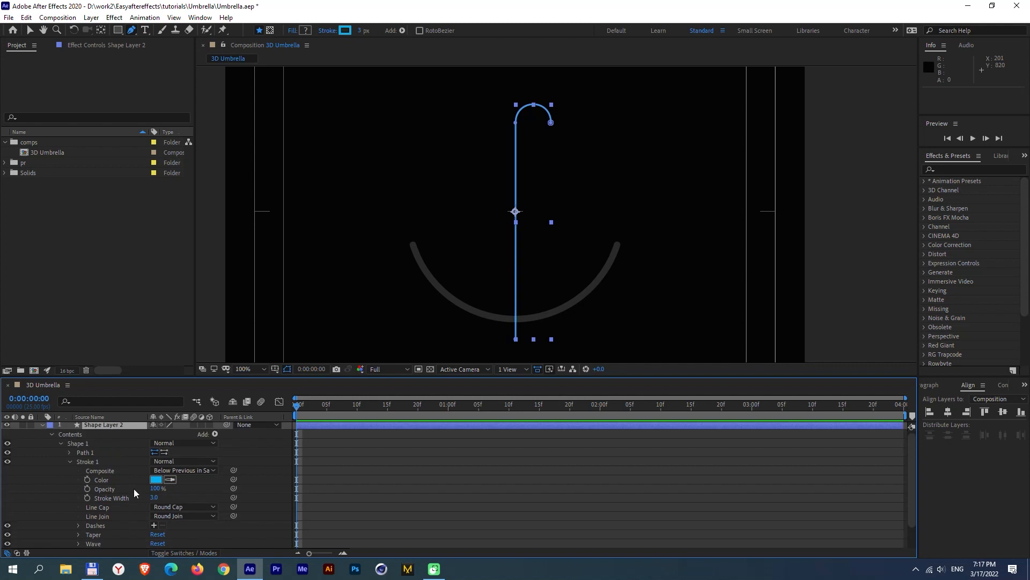
Change the handle stroke's color to the grey 454545 and deselect the layer.
{"action": "left_click", "coordinate": [70, 462]}
{"action": "left_click", "coordinate": [97, 462]}
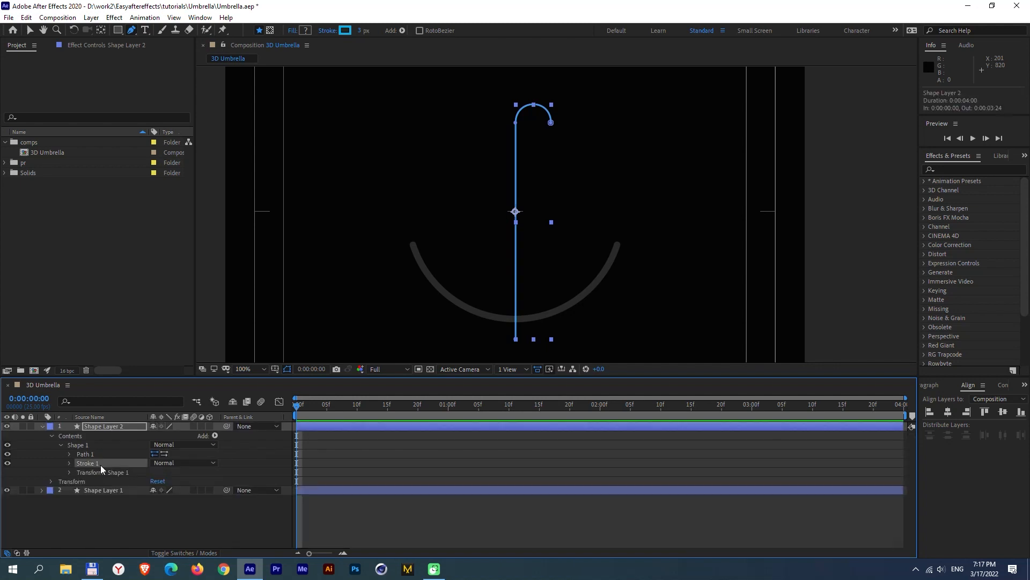
{"action": "left_click", "coordinate": [345, 30]}
{"action": "left_click_drag", "start_coordinate": [102, 156], "coordinate": [22, 207]}
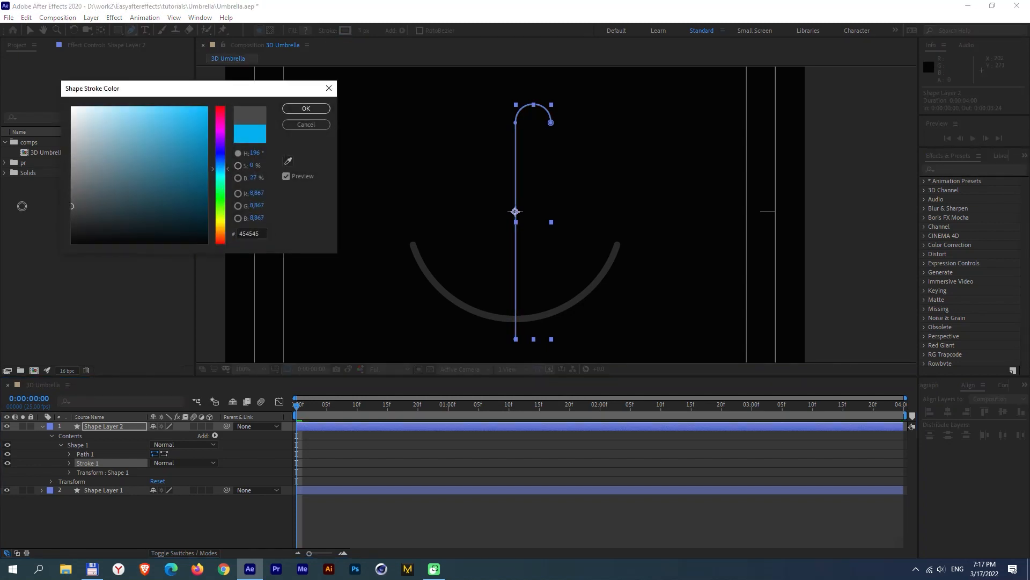
{"action": "left_click", "coordinate": [306, 109]}
{"action": "left_click", "coordinate": [379, 452]}
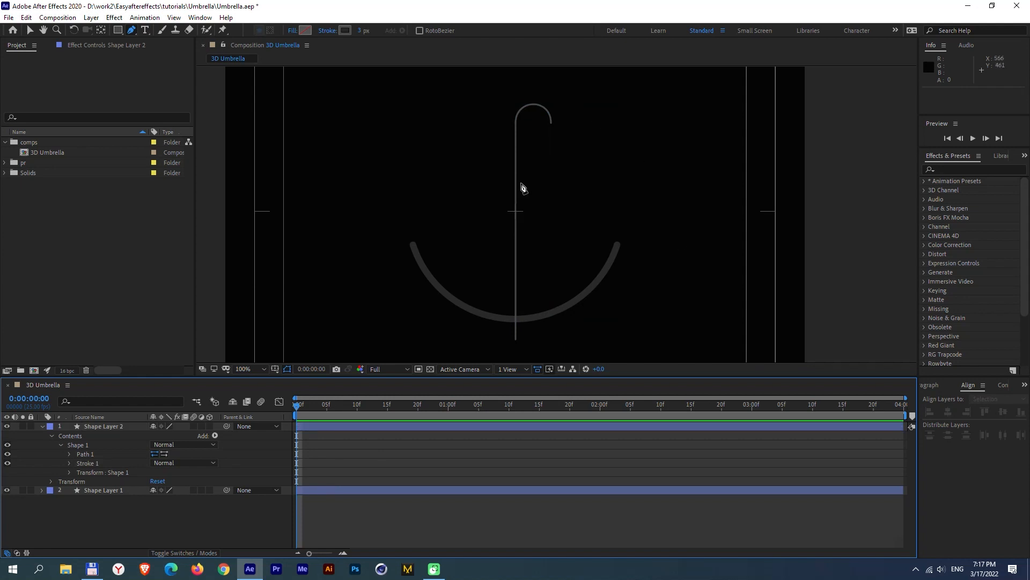
Duplicate the handle's stroke and set the width of Stroke 1 to 16 px.
{"action": "key", "text": "v"}
{"action": "left_click", "coordinate": [96, 444]}
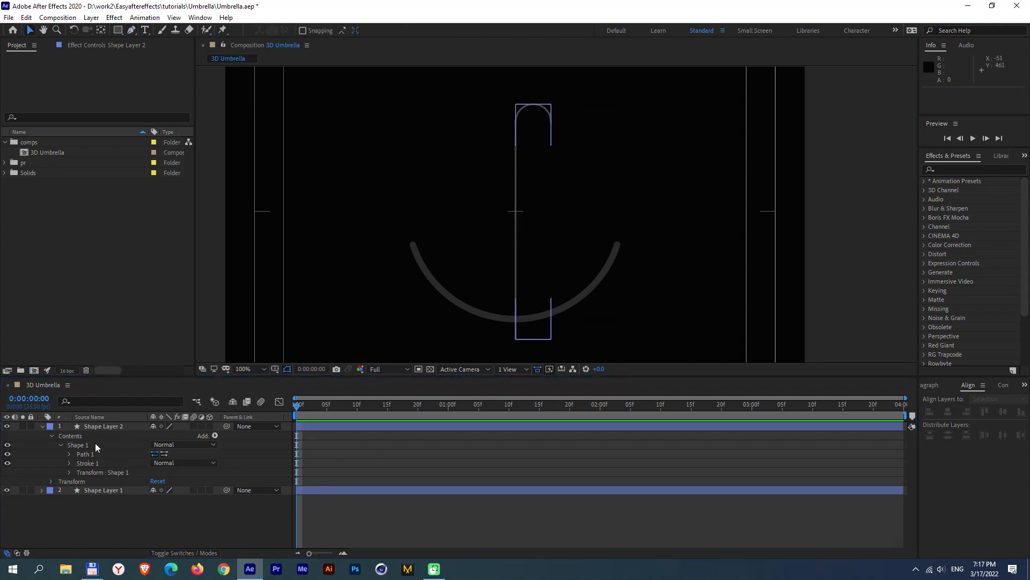
{"action": "left_click", "coordinate": [81, 462]}
{"action": "key", "text": "ctrl+d"}
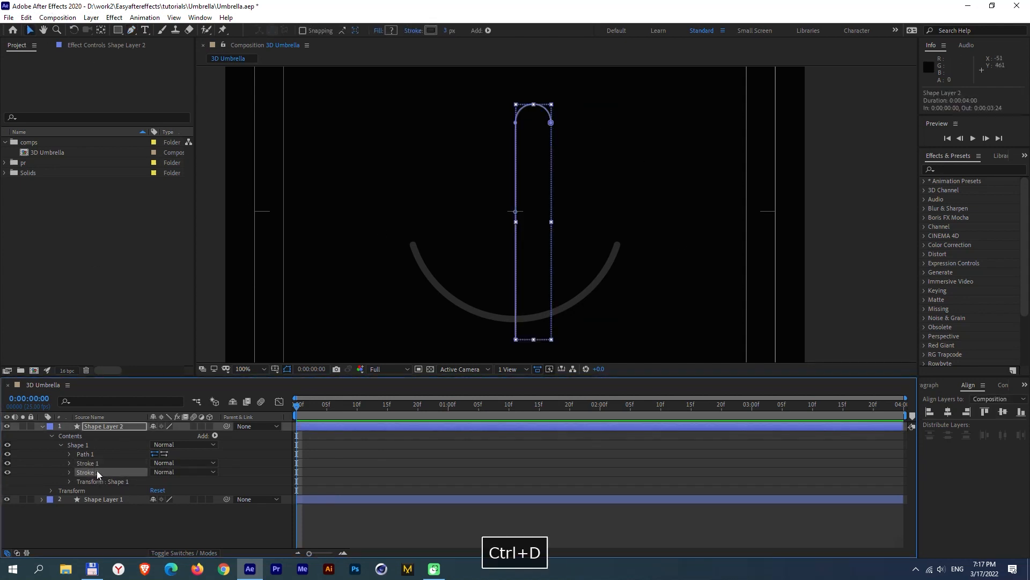
{"action": "left_click", "coordinate": [68, 463]}
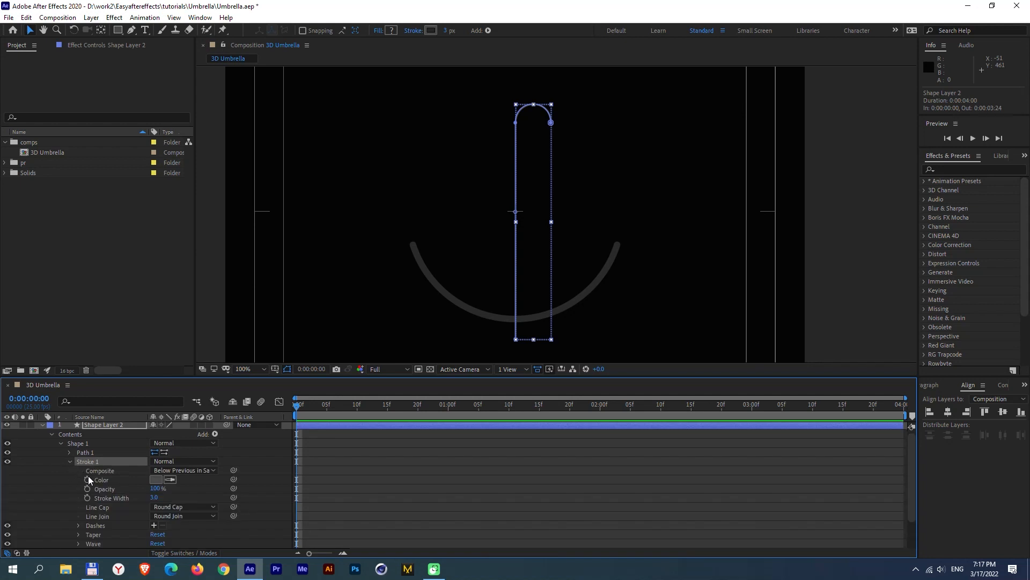
{"action": "left_click", "coordinate": [156, 497]}
{"action": "type", "text": "16"}
{"action": "left_click", "coordinate": [192, 493]}
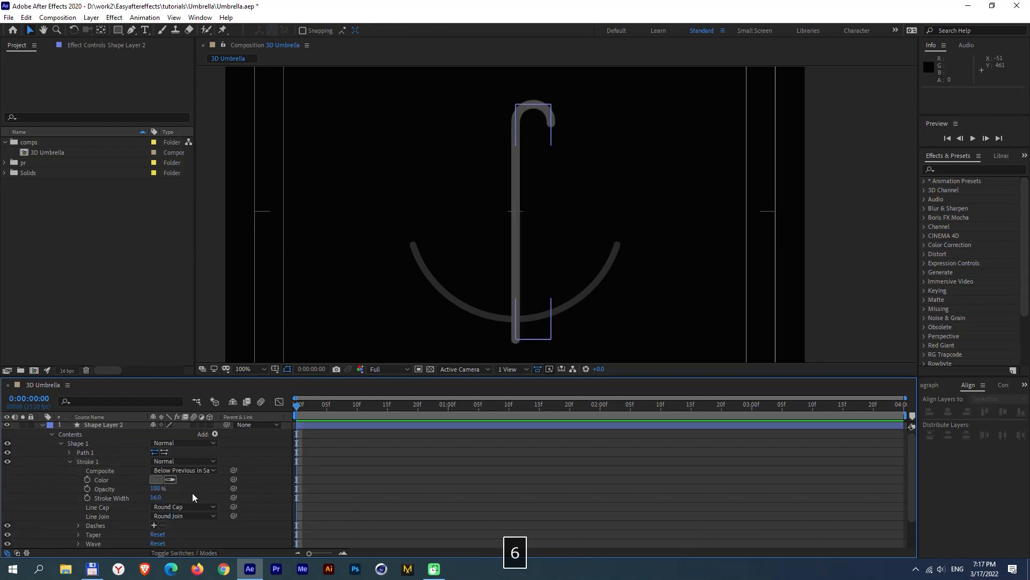
Recolor the handle's wide Stroke 1 with the dark grey 262626 sampled from the arc, and deselect everything.
{"action": "left_click", "coordinate": [158, 480]}
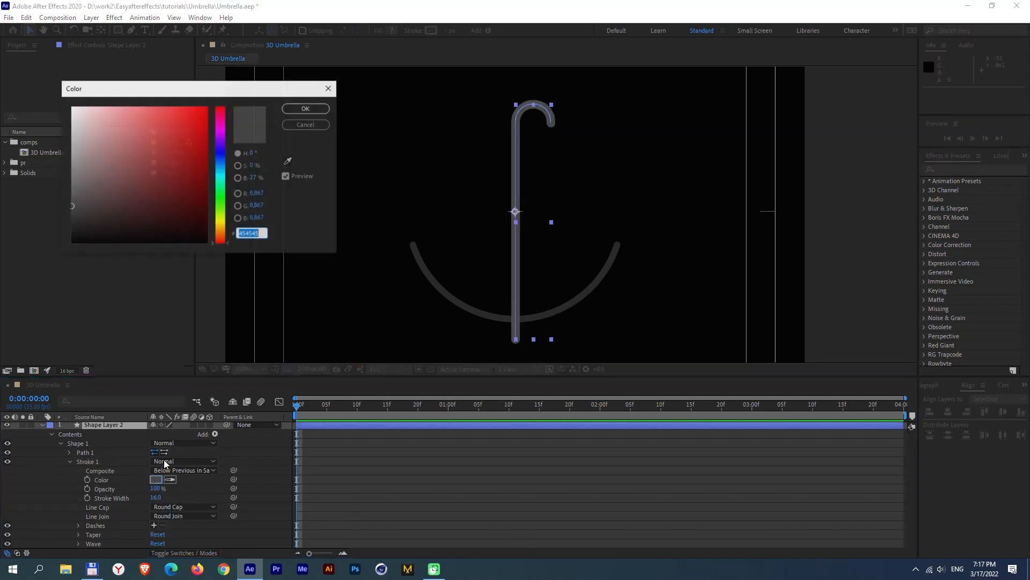
{"action": "mouse_move", "coordinate": [121, 193]}
{"action": "left_mouse_down"}
{"action": "mouse_move", "coordinate": [117, 183]}
{"action": "mouse_move", "coordinate": [73, 228]}
{"action": "mouse_move", "coordinate": [52, 226]}
{"action": "left_mouse_up"}
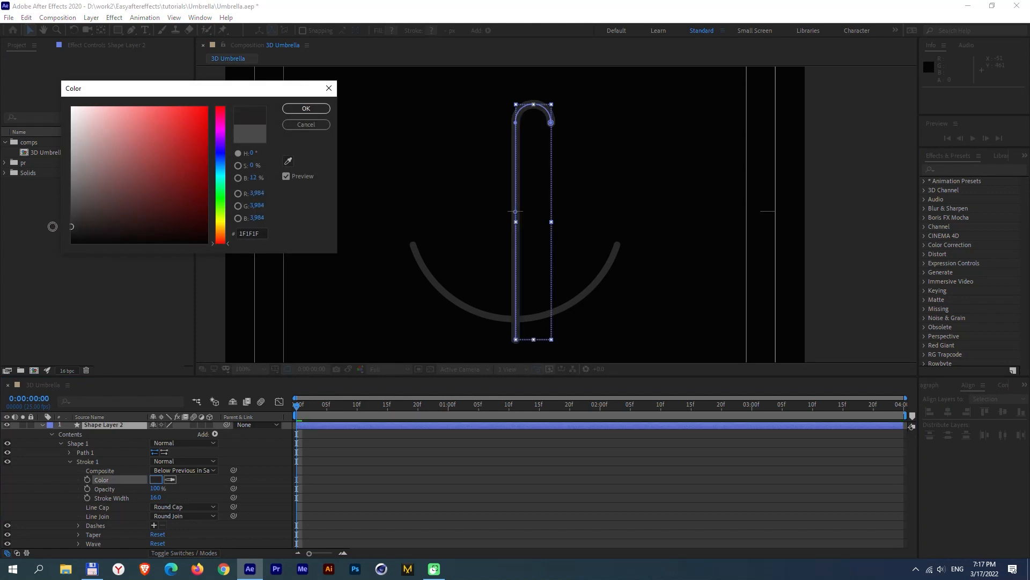
{"action": "left_click", "coordinate": [288, 161]}
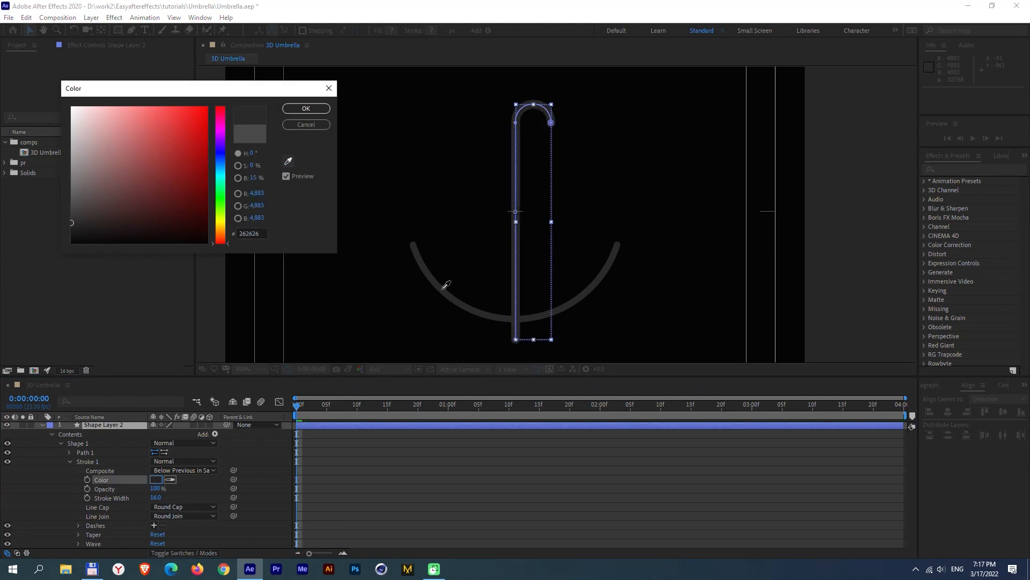
{"action": "left_click", "coordinate": [446, 285]}
{"action": "left_click", "coordinate": [306, 108]}
{"action": "key", "text": "ctrl+shift+a"}
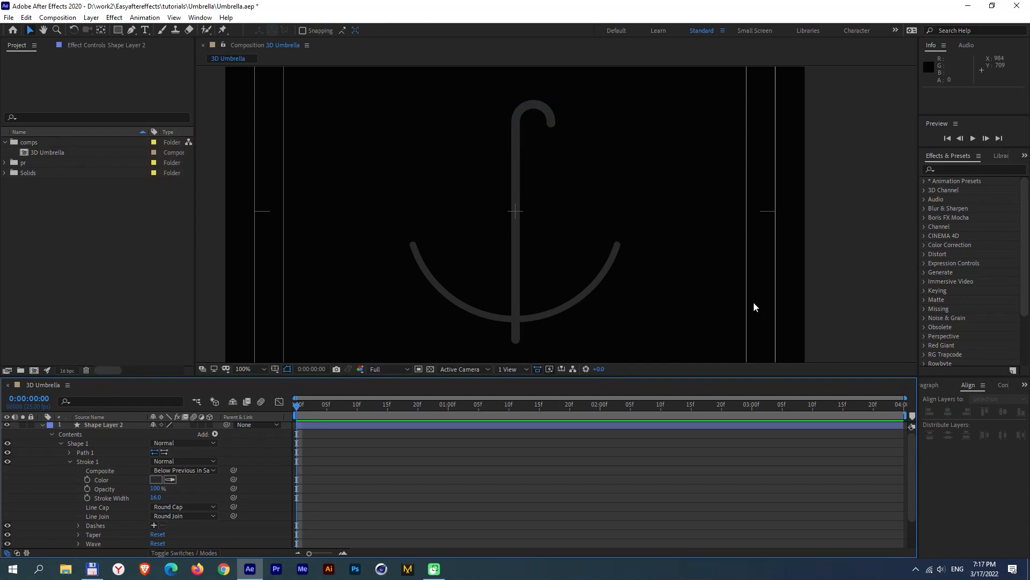
Reorder the handle's strokes so the thin light Stroke 2 sits above the wide dark Stroke 1.
{"action": "left_click", "coordinate": [204, 452]}
{"action": "left_click", "coordinate": [82, 461]}
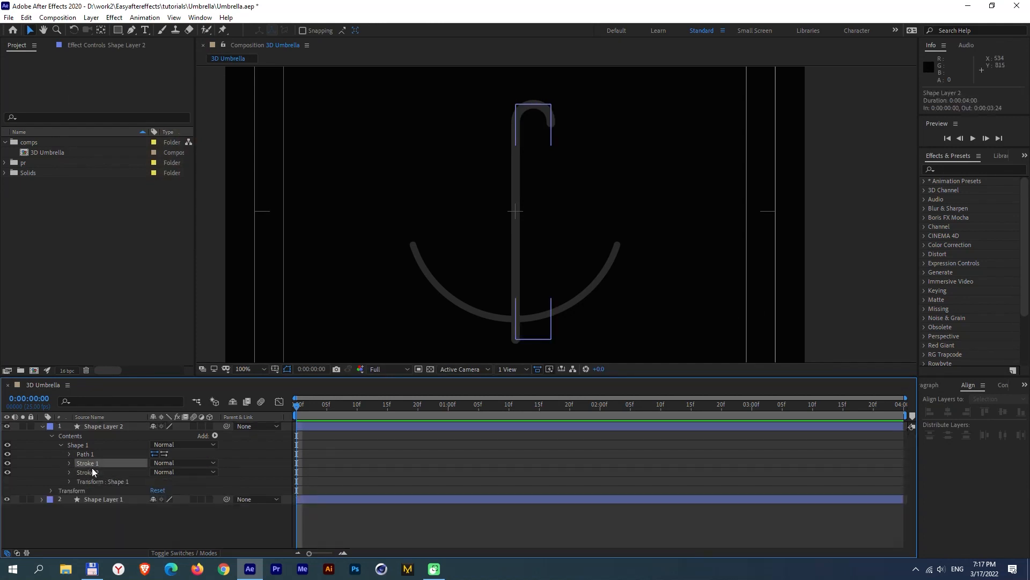
{"action": "key", "text": "ctrl+d"}
{"action": "left_click", "coordinate": [375, 484]}
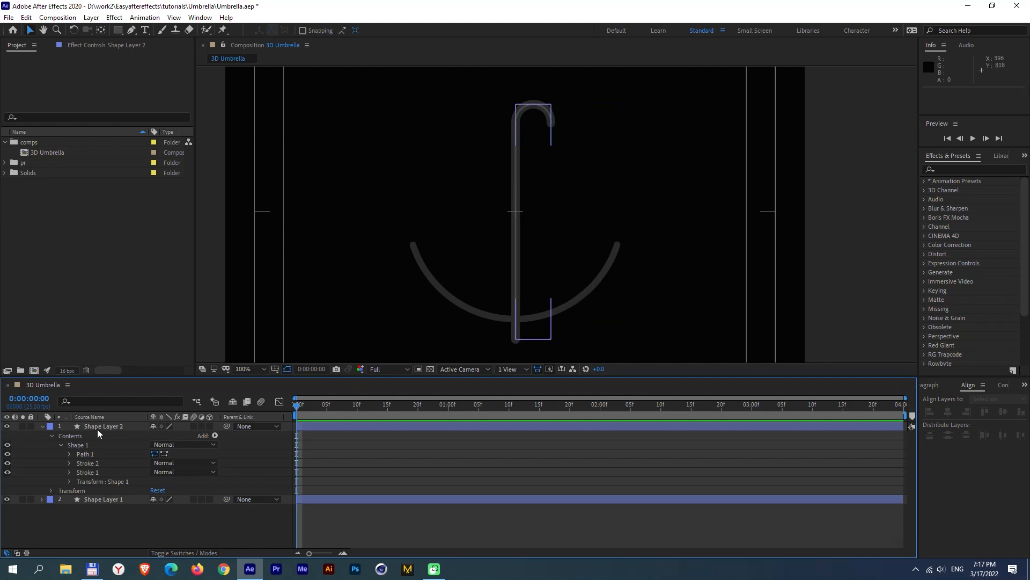
Set the width of the handle's dark Stroke 1 to 14 px after trying 12 px, and collapse Shape Layer 2.
{"action": "left_click", "coordinate": [38, 424]}
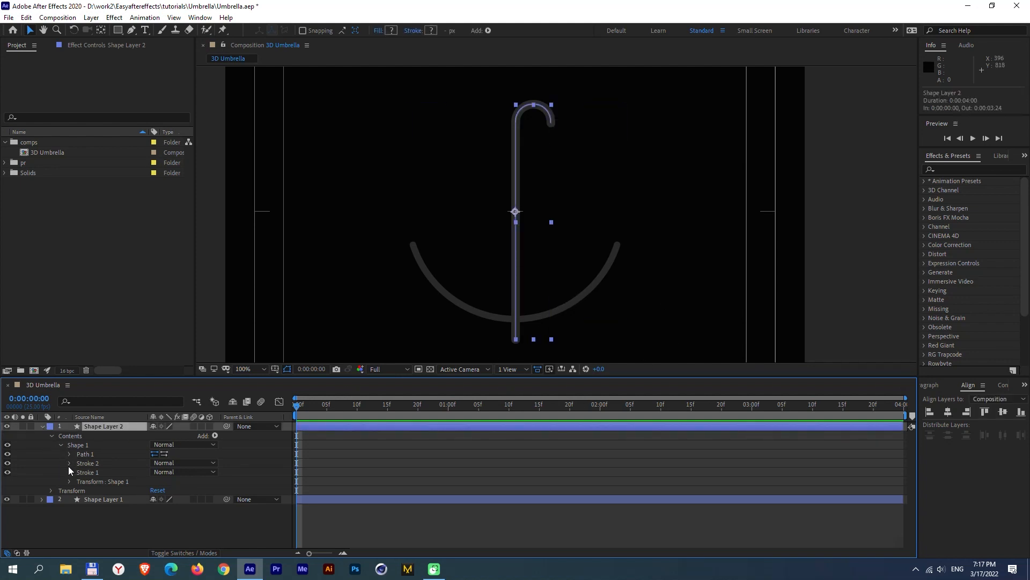
{"action": "left_click", "coordinate": [69, 472]}
{"action": "left_click", "coordinate": [155, 498]}
{"action": "type", "text": "12"}
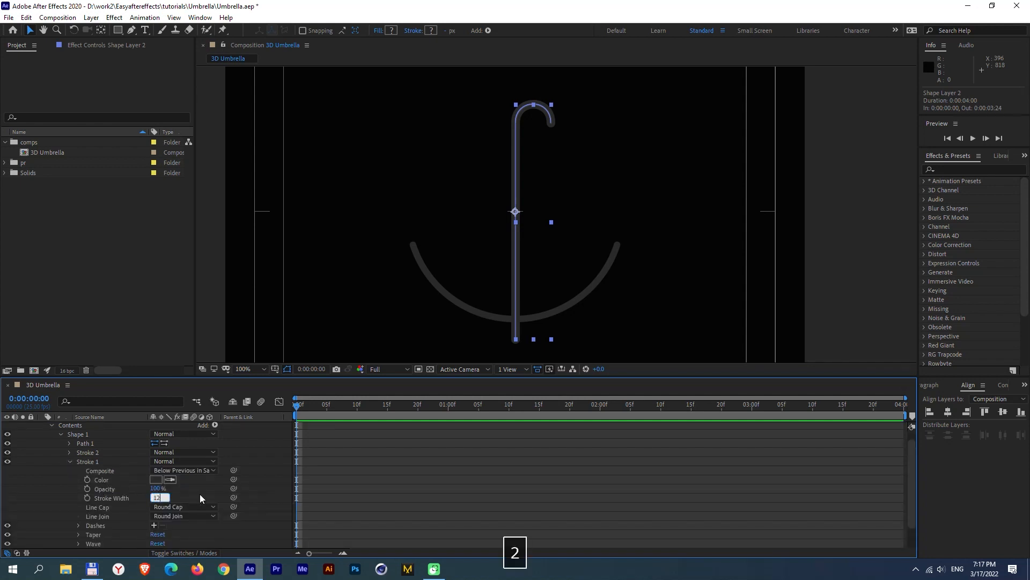
{"action": "left_click", "coordinate": [201, 495]}
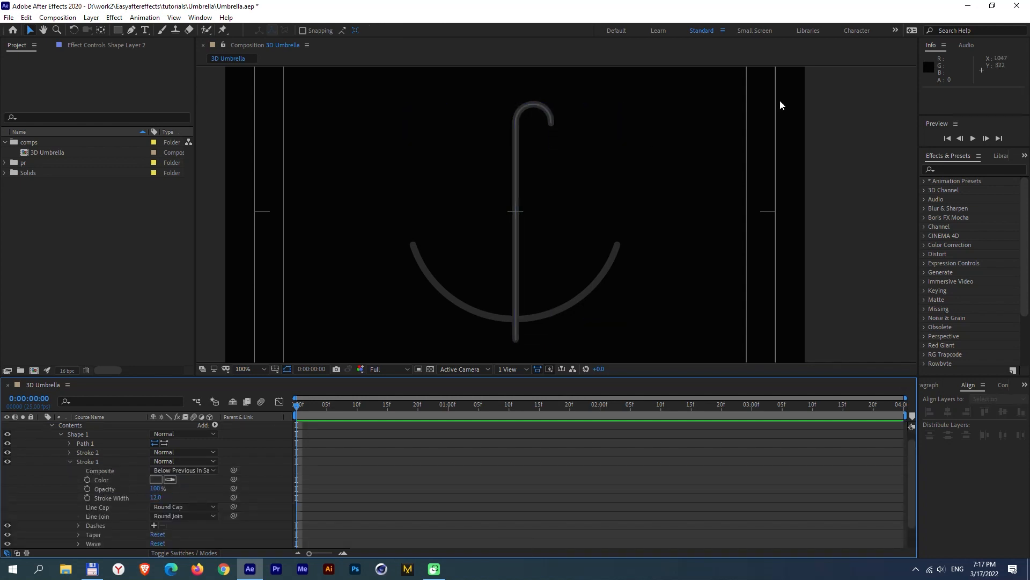
{"action": "left_click", "coordinate": [154, 497]}
{"action": "type", "text": "14"}
{"action": "key", "text": "Return"}
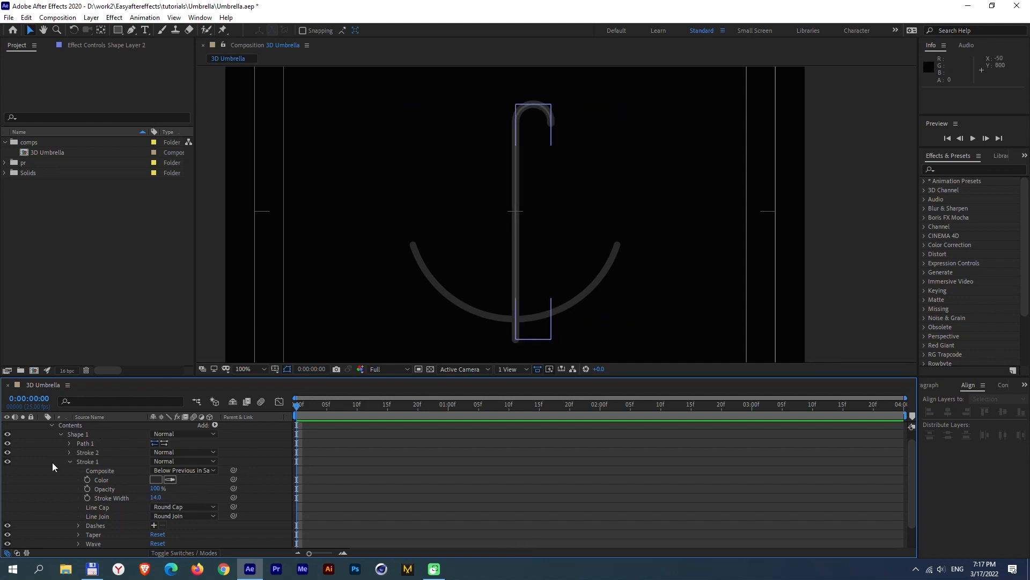
{"action": "scroll", "coordinate": [53, 463], "scroll_direction": "up", "scroll_amount": 1}
{"action": "left_click", "coordinate": [41, 426]}
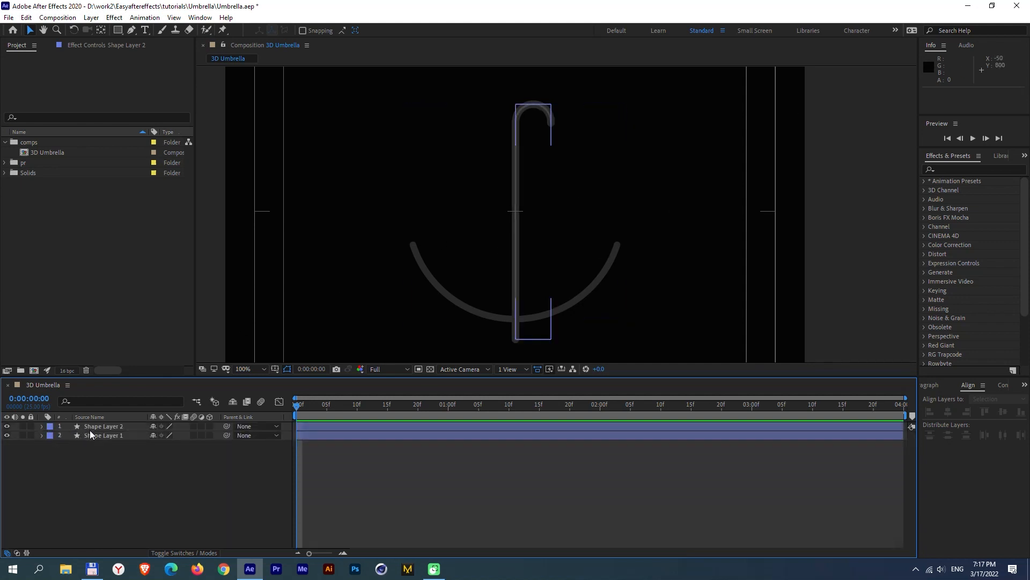
Create a 1080 × 1080 px off-white solid named Mask and place it below both shape layers.
{"action": "left_click", "coordinate": [91, 17]}
{"action": "mouse_move", "coordinate": [106, 31]}
{"action": "left_click", "coordinate": [317, 41]}
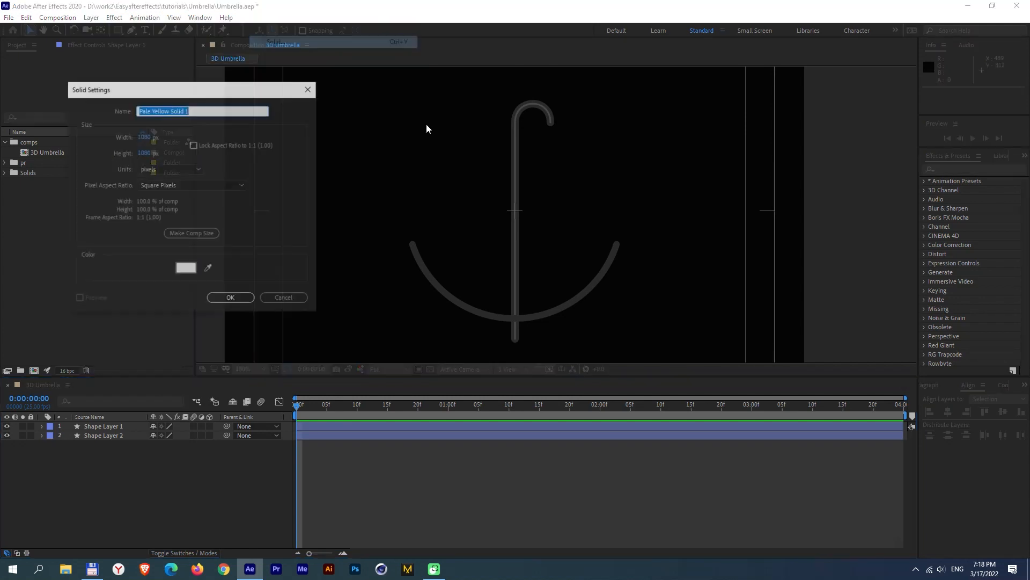
{"action": "type", "text": "Mas"}
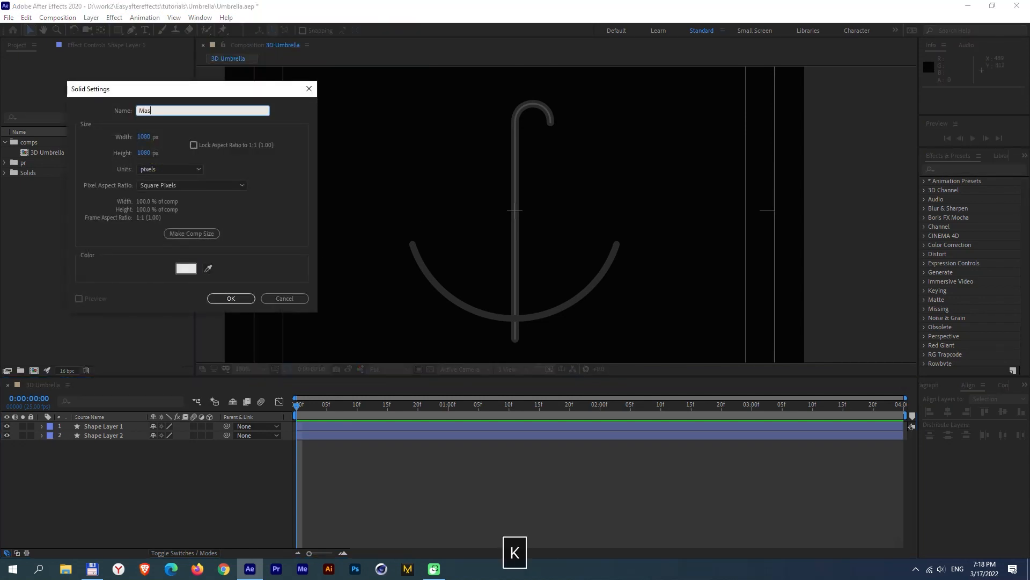
{"action": "type", "text": "k"}
{"action": "key", "text": "Return"}
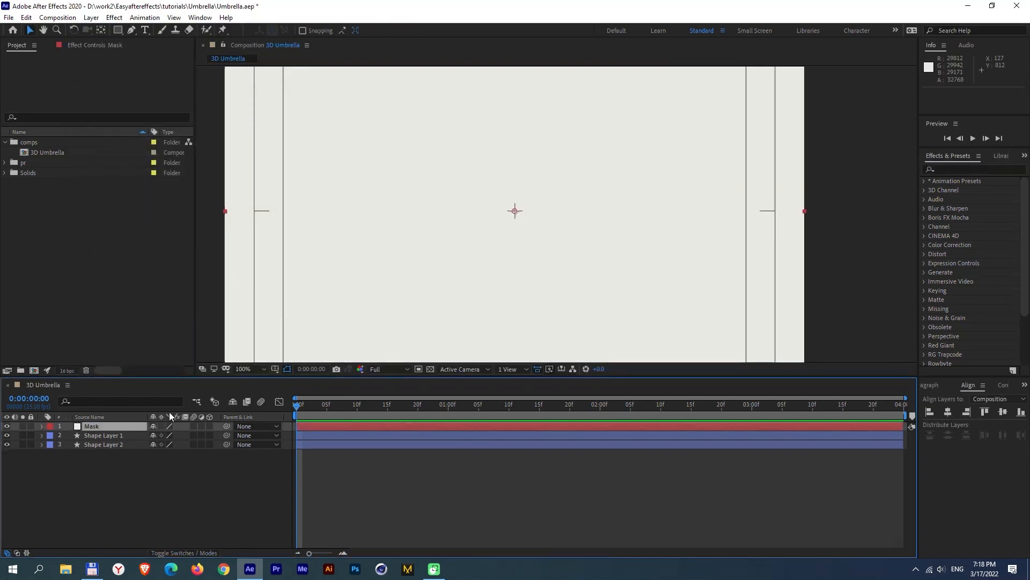
{"action": "left_click_drag", "start_coordinate": [89, 428], "coordinate": [98, 450]}
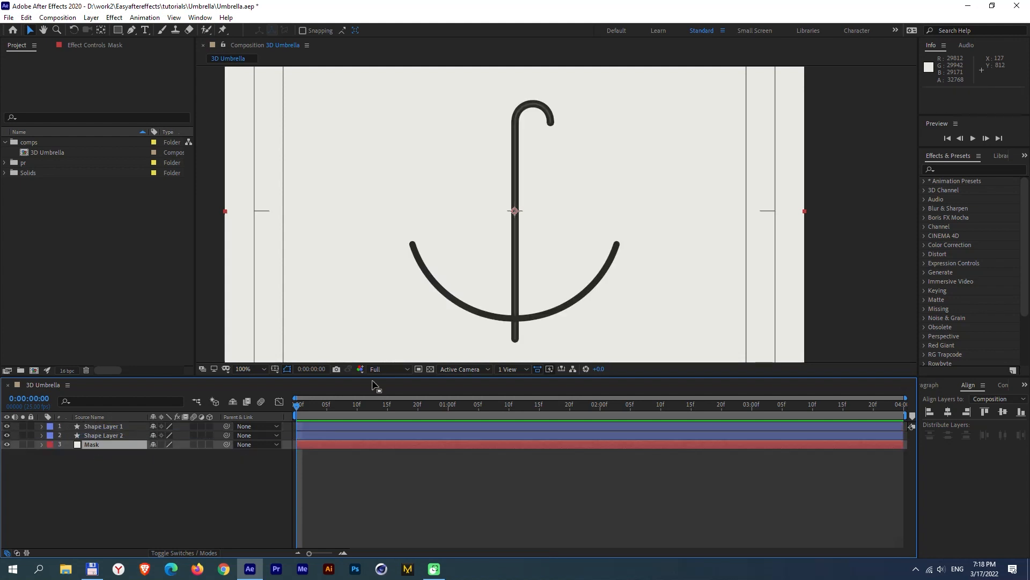
Draw a rectangular mask about 361 × 226 px on the Mask solid, starting just below the arc's ends and reaching below the handle's tip.
{"action": "left_click", "coordinate": [119, 31]}
{"action": "left_click_drag", "start_coordinate": [524, 260], "coordinate": [497, 173]}
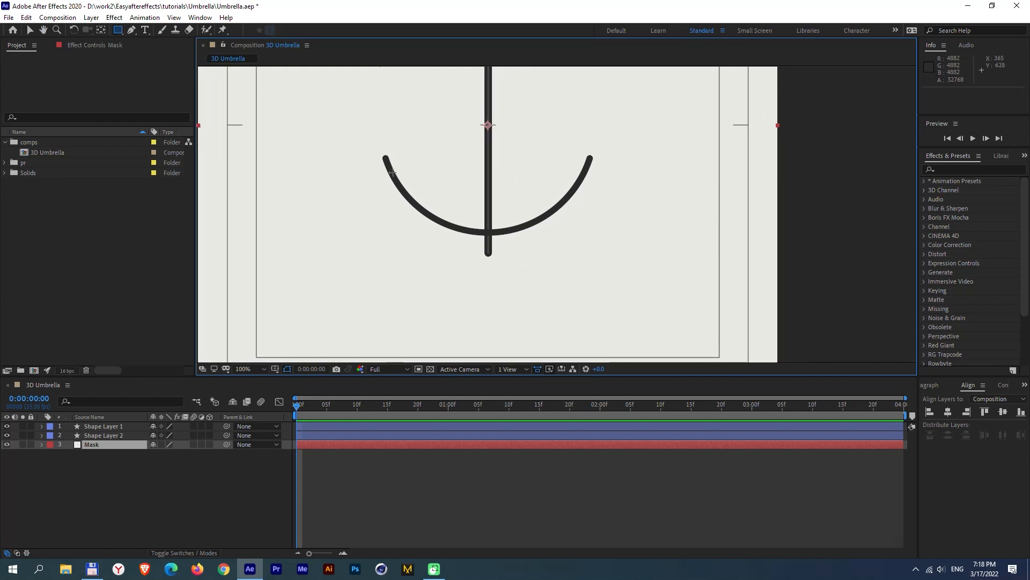
{"action": "left_click_drag", "start_coordinate": [391, 172], "coordinate": [584, 293]}
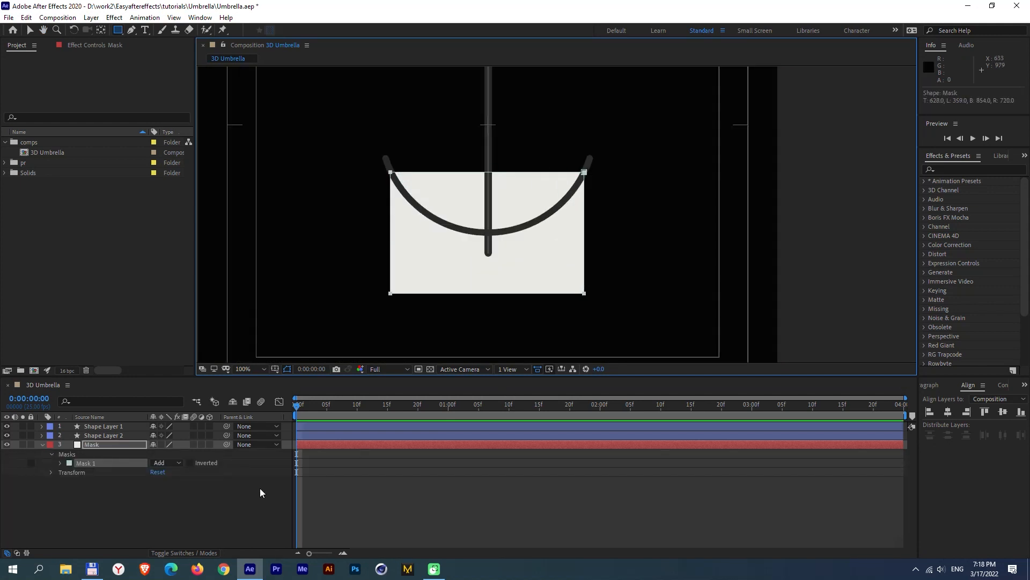
{"action": "left_click", "coordinate": [220, 514]}
Nudge the handle layer horizontally to X 539.5 to center it on the arc, and deselect it.
{"action": "left_click_drag", "start_coordinate": [603, 165], "coordinate": [575, 203]}
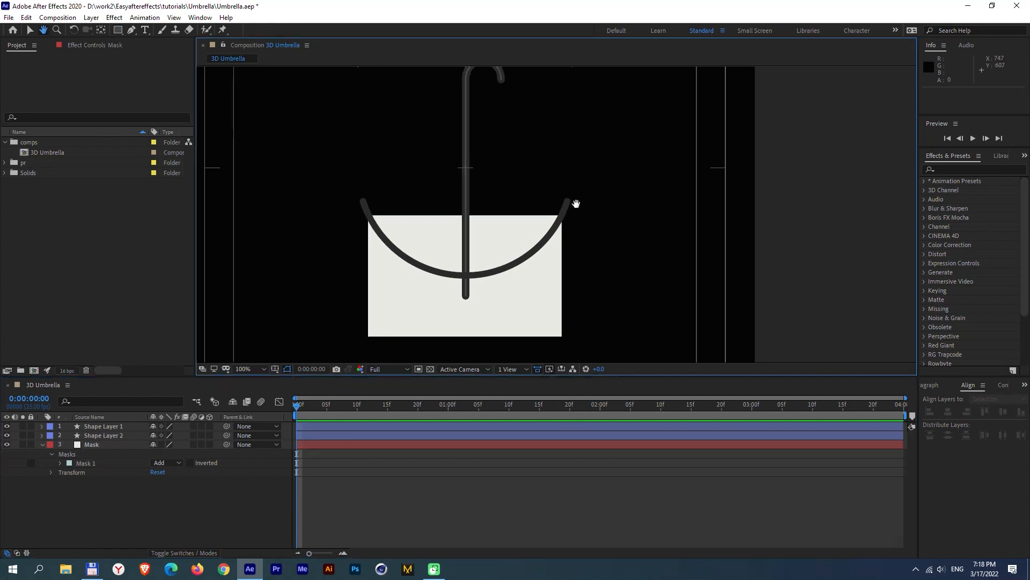
{"action": "left_click", "coordinate": [30, 31]}
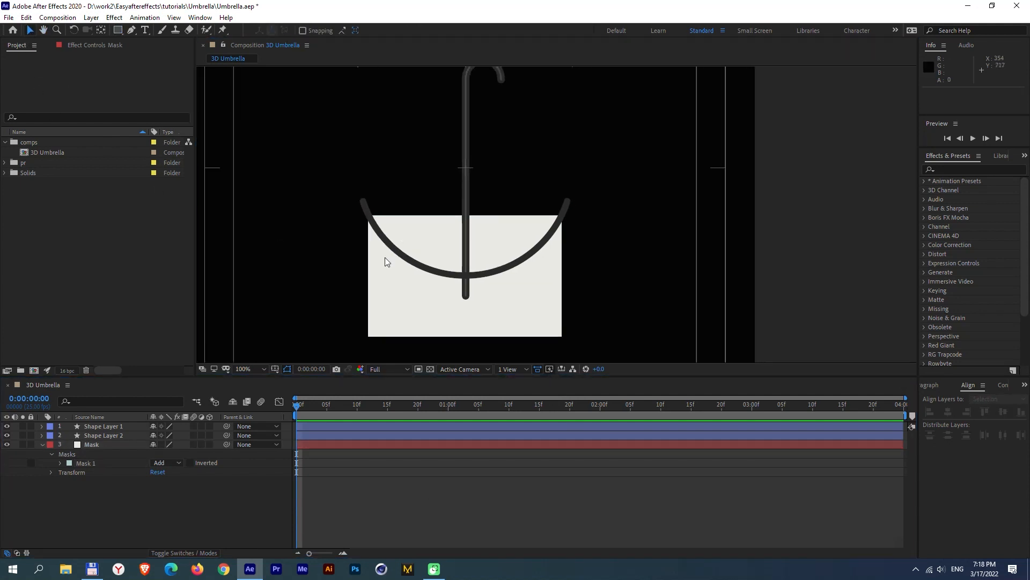
{"action": "key", "text": "comma"}
{"action": "key", "text": "period"}
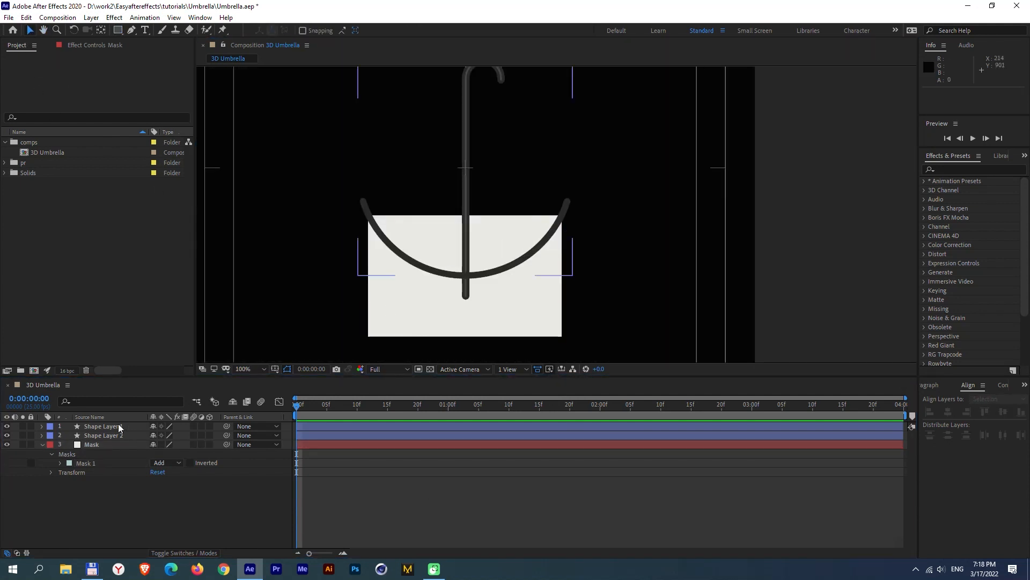
{"action": "left_click", "coordinate": [102, 426]}
{"action": "key", "text": "period"}
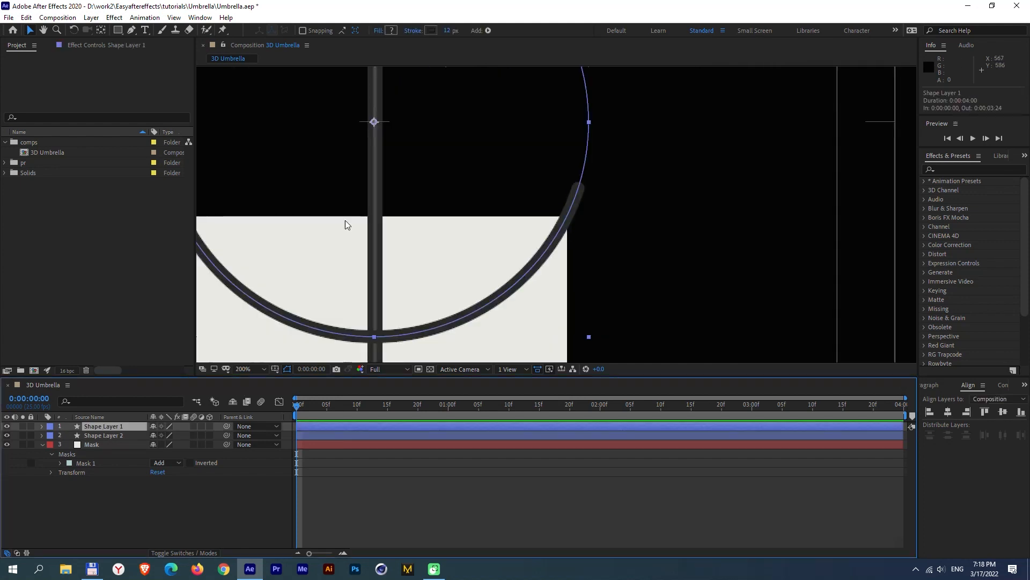
{"action": "left_click", "coordinate": [94, 436]}
{"action": "key", "text": "Right"}
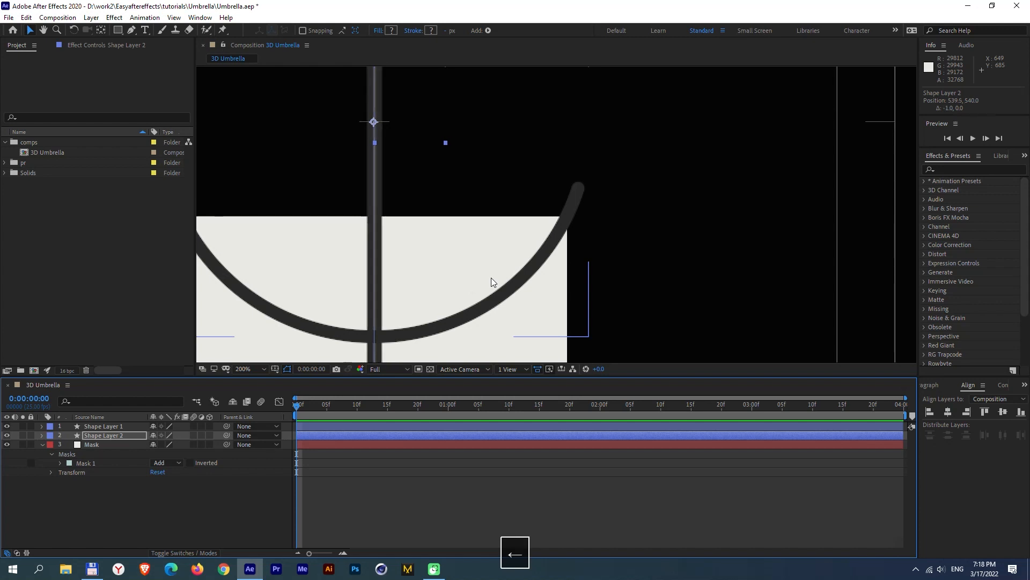
{"action": "key", "text": "comma"}
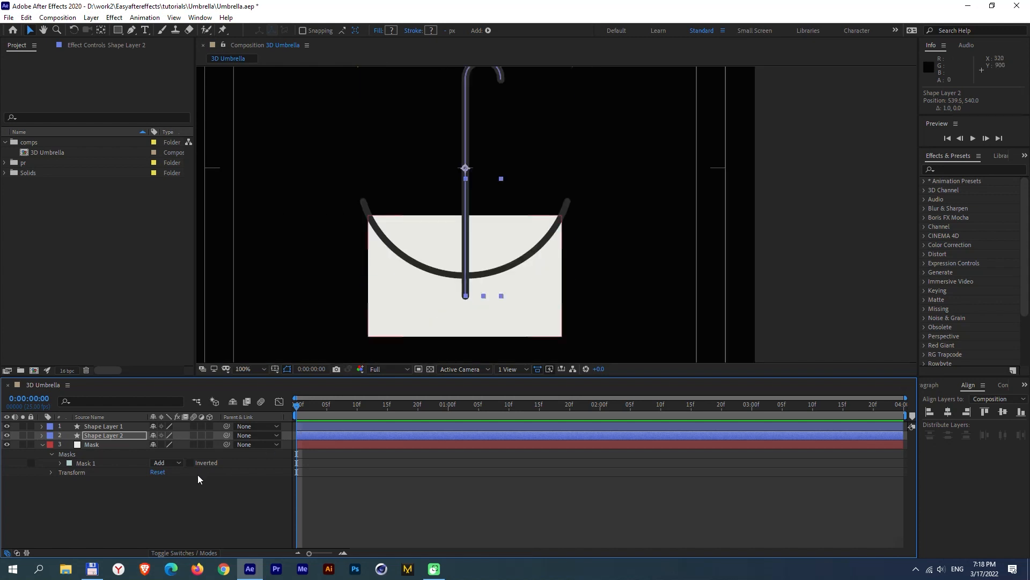
{"action": "left_click", "coordinate": [179, 495]}
{"action": "key", "text": "h"}
{"action": "left_click_drag", "start_coordinate": [498, 144], "coordinate": [517, 168]}
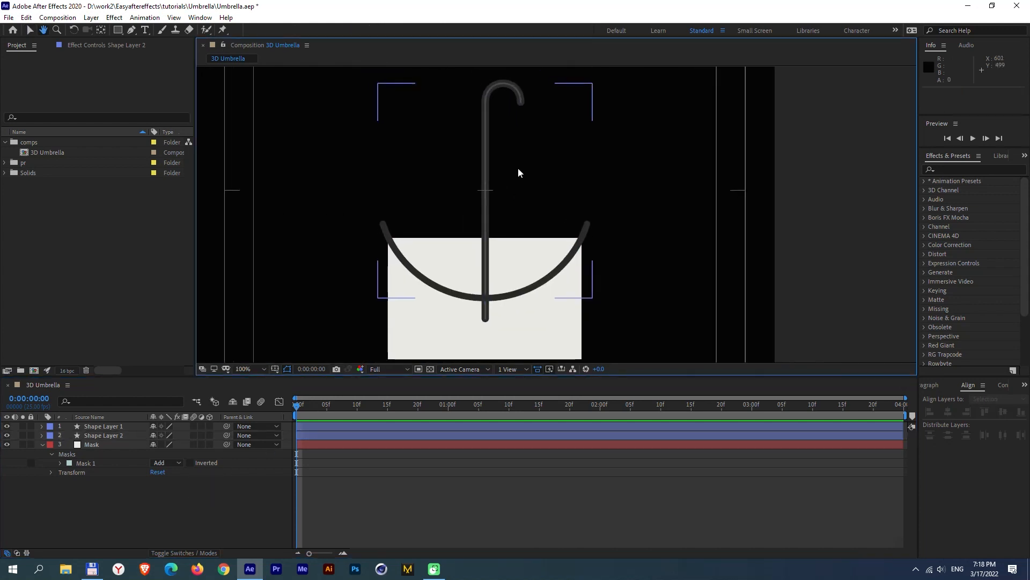
{"action": "key", "text": "v"}
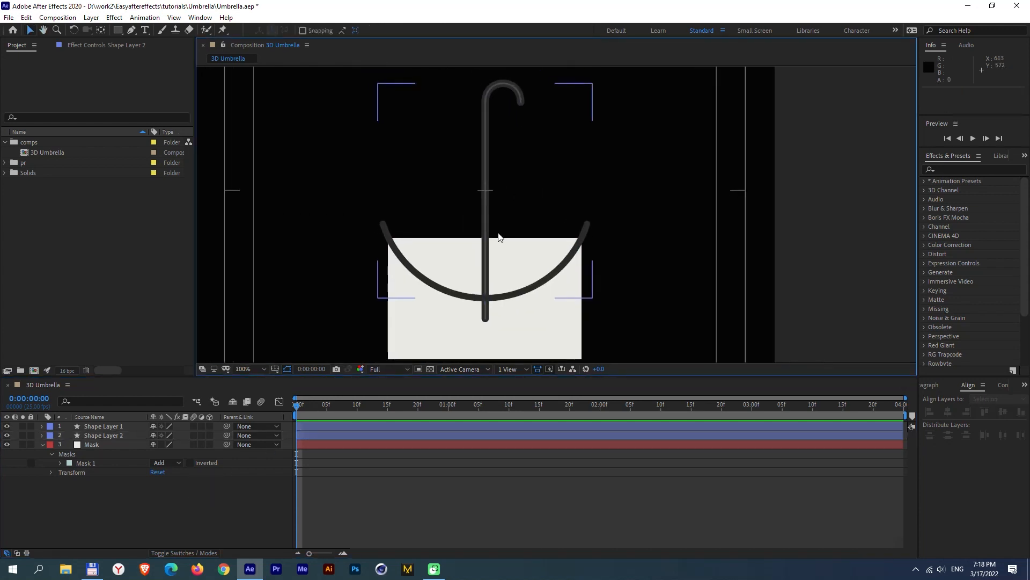
Find the Wave Warp effect and apply it to the Mask solid.
{"action": "left_click", "coordinate": [98, 446]}
{"action": "left_click", "coordinate": [952, 170]}
{"action": "type", "text": "wave"}
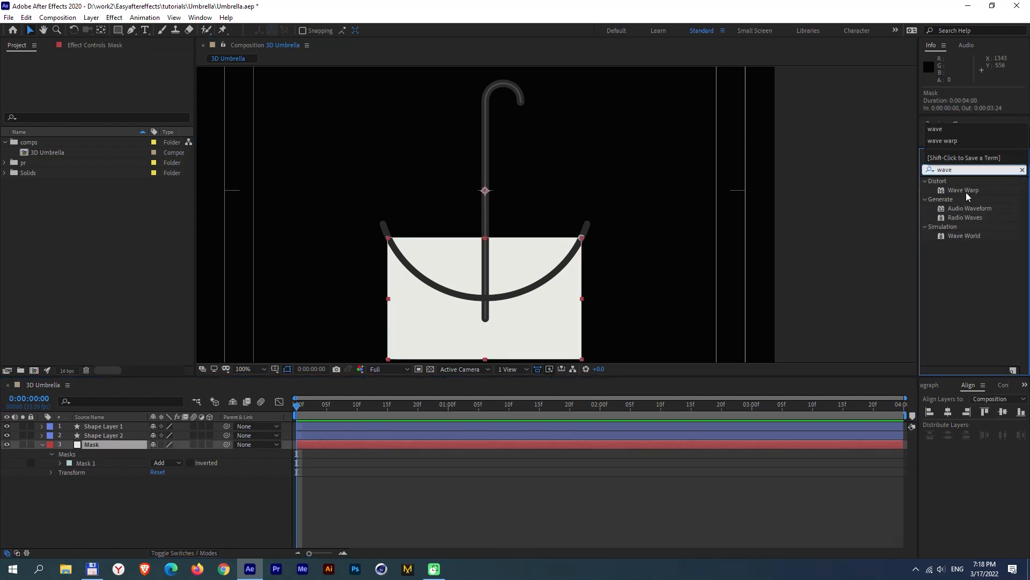
{"action": "mouse_move", "coordinate": [964, 192]}
{"action": "left_mouse_down"}
{"action": "mouse_move", "coordinate": [220, 467]}
{"action": "mouse_move", "coordinate": [115, 444]}
{"action": "left_mouse_up"}
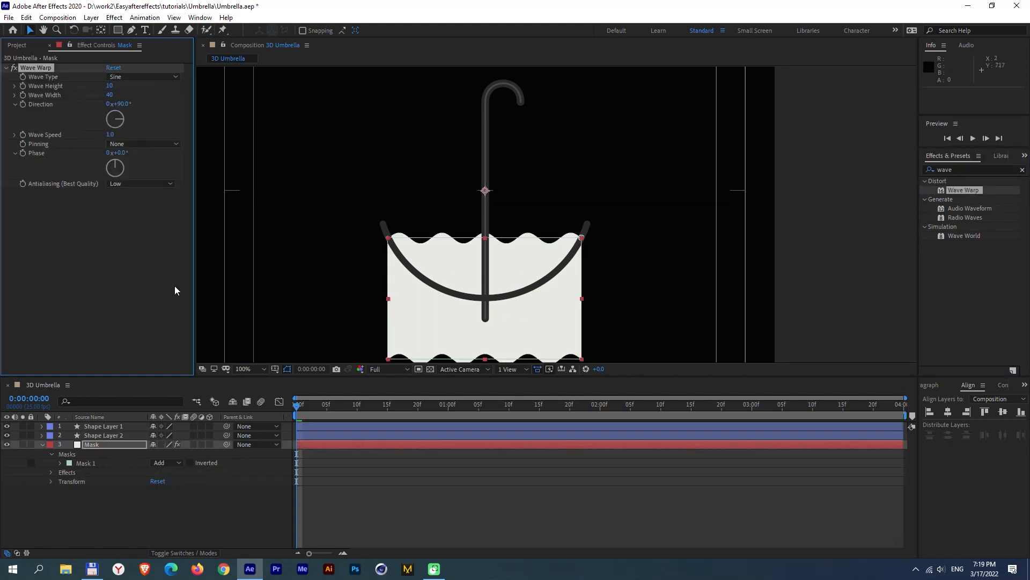
Set Wave Warp's Wave Height to 15 and Wave Width to 100 on the Mask solid, and preview the motion.
{"action": "left_click", "coordinate": [108, 86]}
{"action": "type", "text": "15"}
{"action": "key", "text": "Return"}
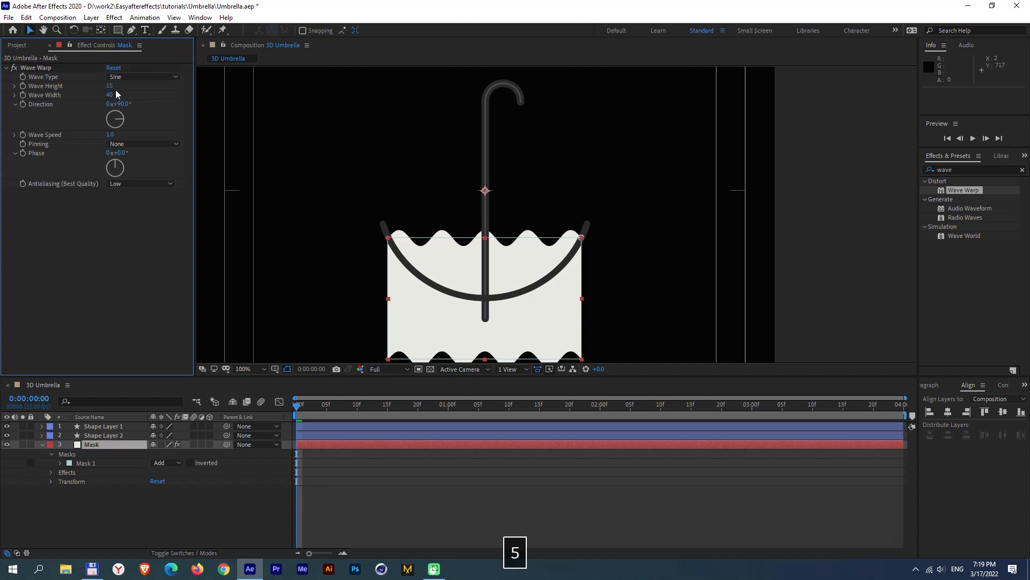
{"action": "type", "text": "100"}
{"action": "key", "text": "Return"}
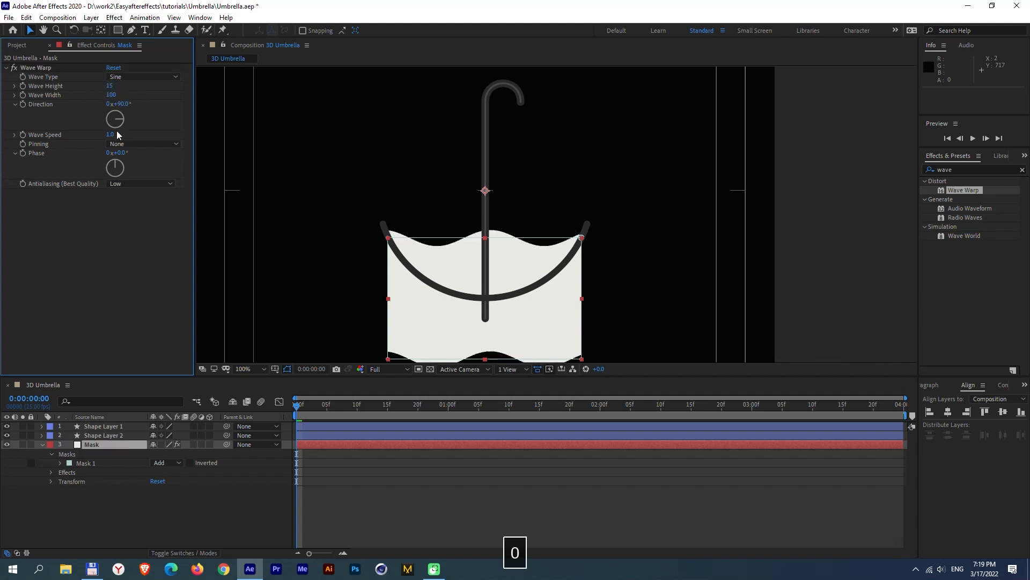
{"action": "key", "text": "KP_0"}
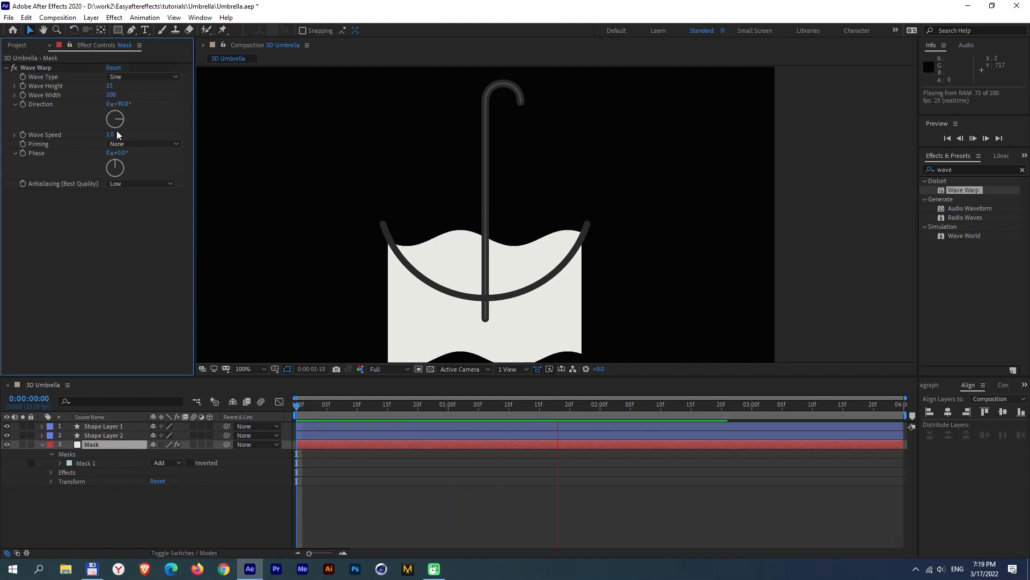
{"action": "key", "text": "KP_0"}
Set Wave Warp's Wave Speed to 2 and preview the faster wave.
{"action": "left_click", "coordinate": [111, 135]}
{"action": "type", "text": "2"}
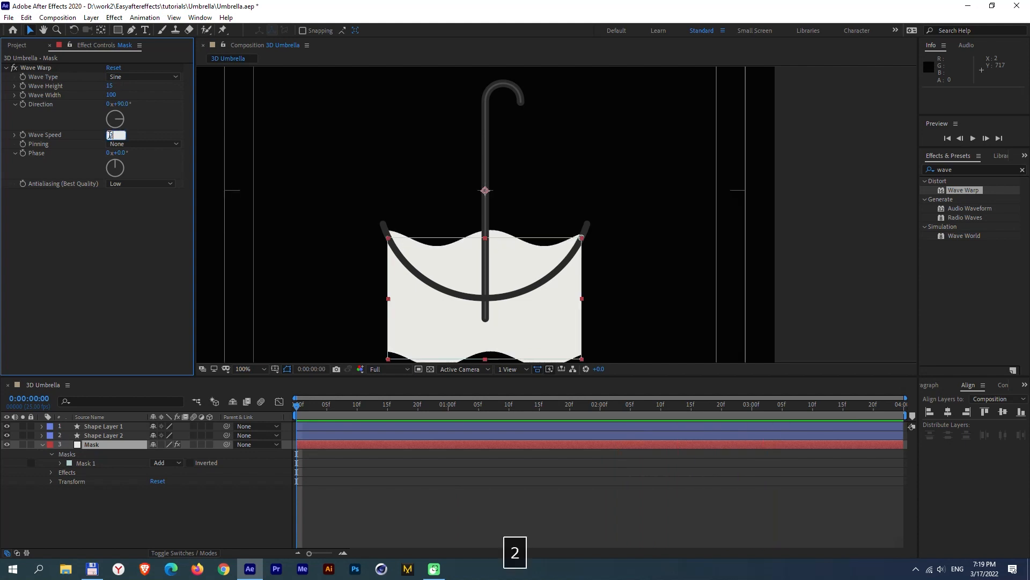
{"action": "key", "text": "Return"}
{"action": "key", "text": "KP_0"}
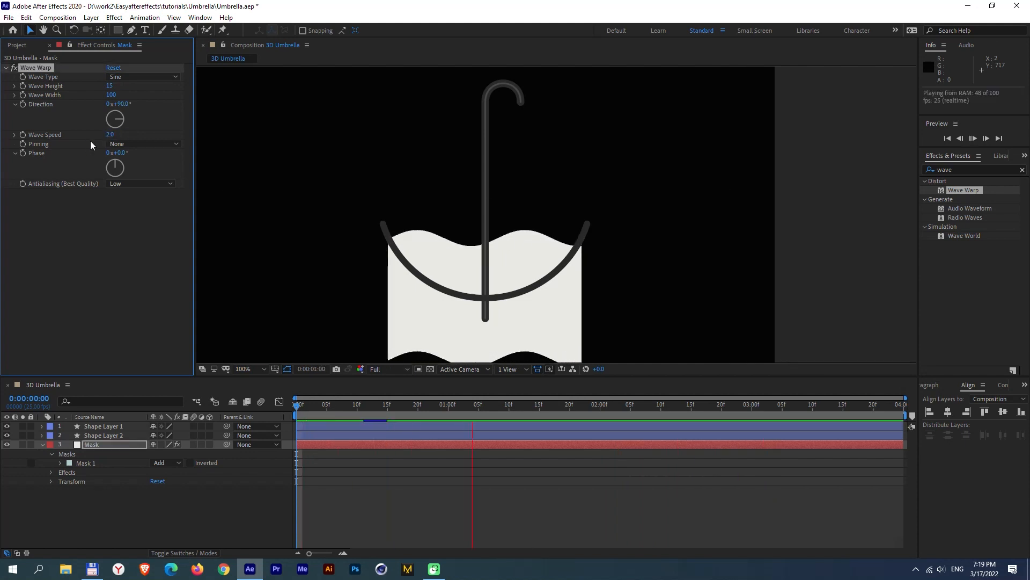
{"action": "key", "text": "0"}
{"action": "key", "text": "0"}
{"action": "key", "text": "0"}
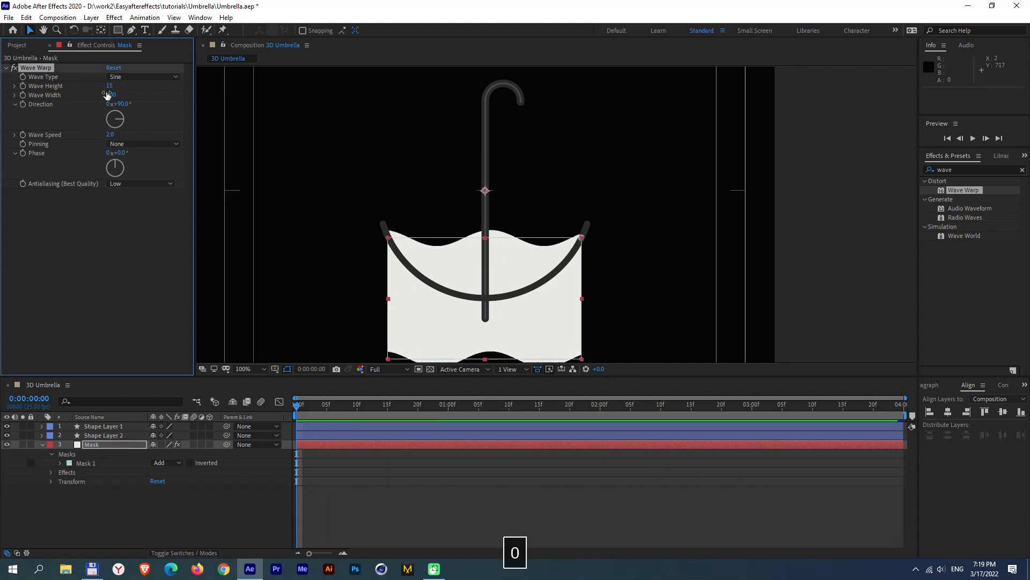
Reverse the wave by setting Wave Warp's Direction to -90° and preview it.
{"action": "type", "text": "-90"}
{"action": "key", "text": "Return"}
{"action": "key", "text": "0"}
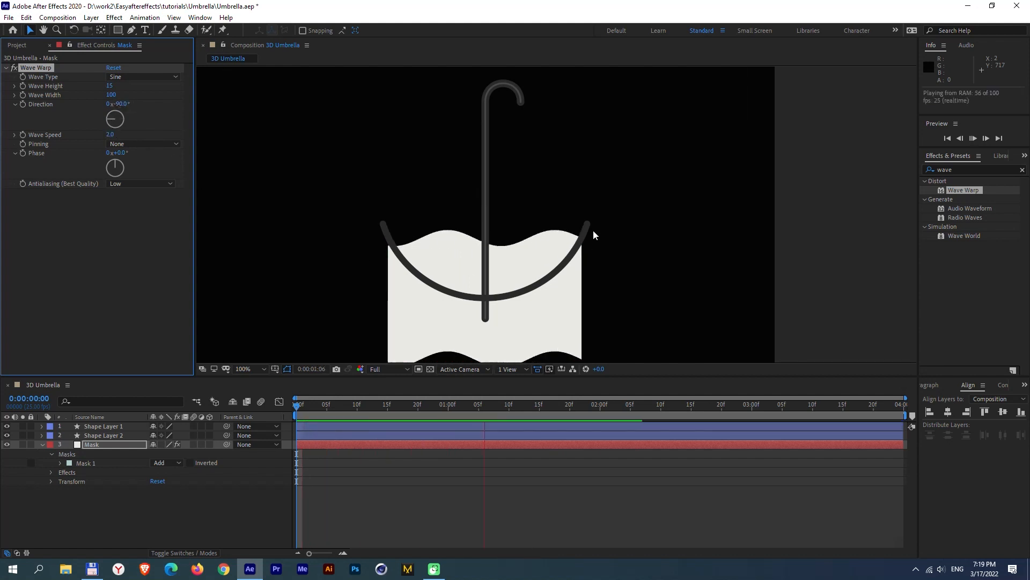
{"action": "key", "text": "0"}
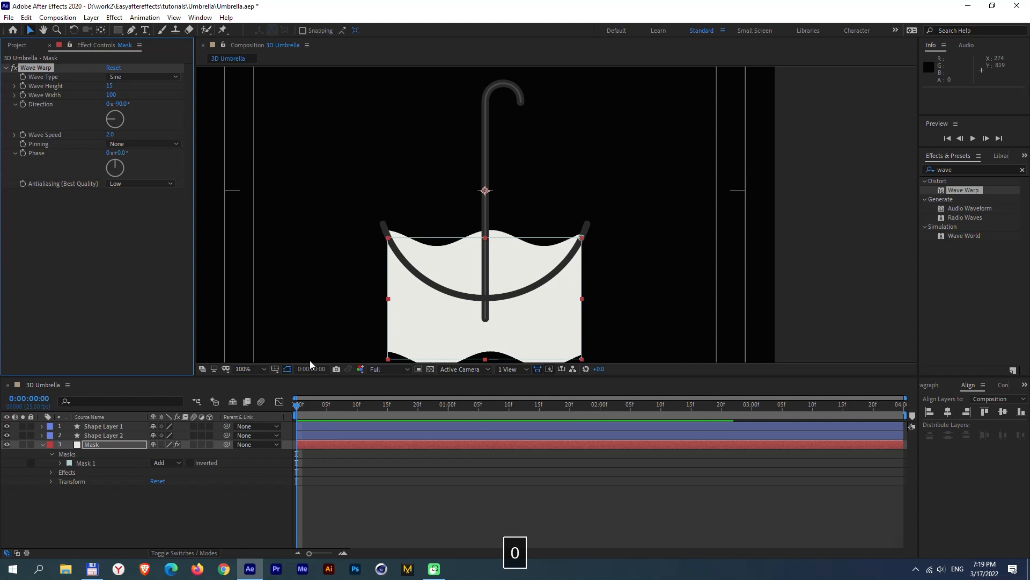
Nudge the Mask solid up to about Y 528 so its wavy edge meets the arc's ends, and preview it.
{"action": "left_click", "coordinate": [113, 445]}
{"action": "key", "text": "Up"}
{"action": "key", "text": "Up"}
{"action": "key", "text": "Up"}
{"action": "key", "text": "Up"}
{"action": "key", "text": "Up"}
{"action": "key", "text": "Up"}
{"action": "key", "text": "Up"}
{"action": "key", "text": "Up"}
{"action": "key", "text": "Up"}
{"action": "key", "text": "Up"}
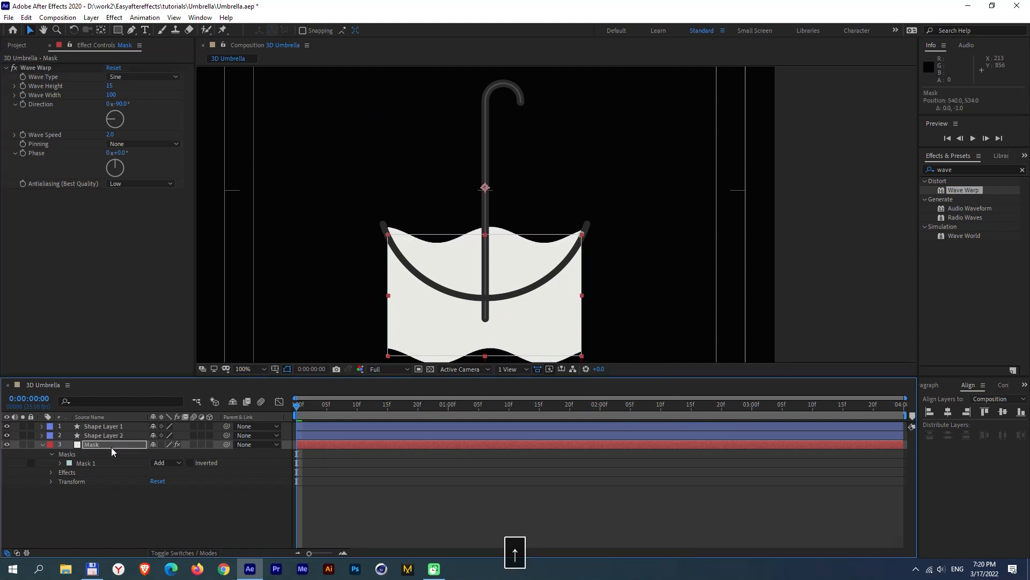
{"action": "key", "text": "Down"}
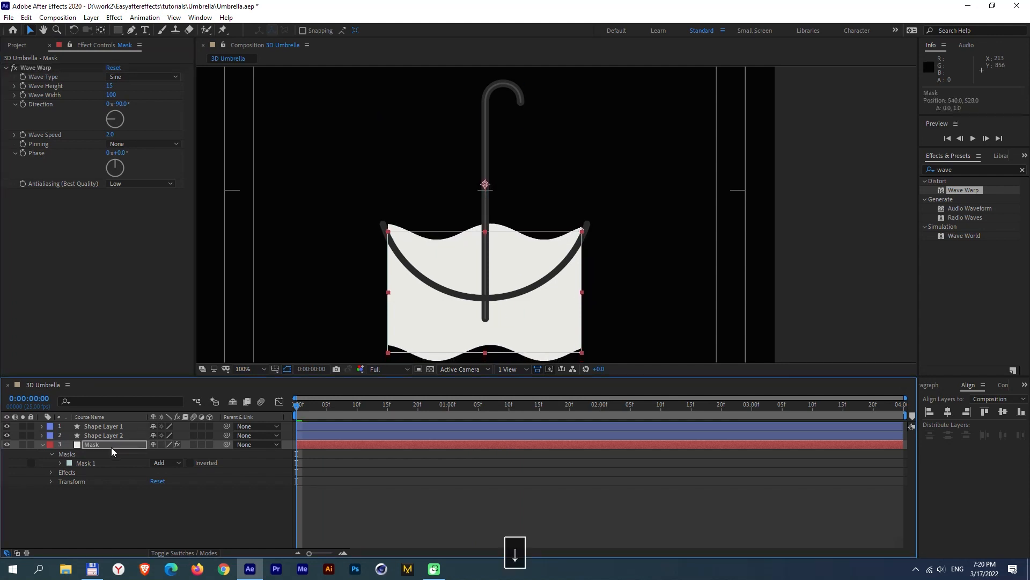
{"action": "key", "text": "KP_0"}
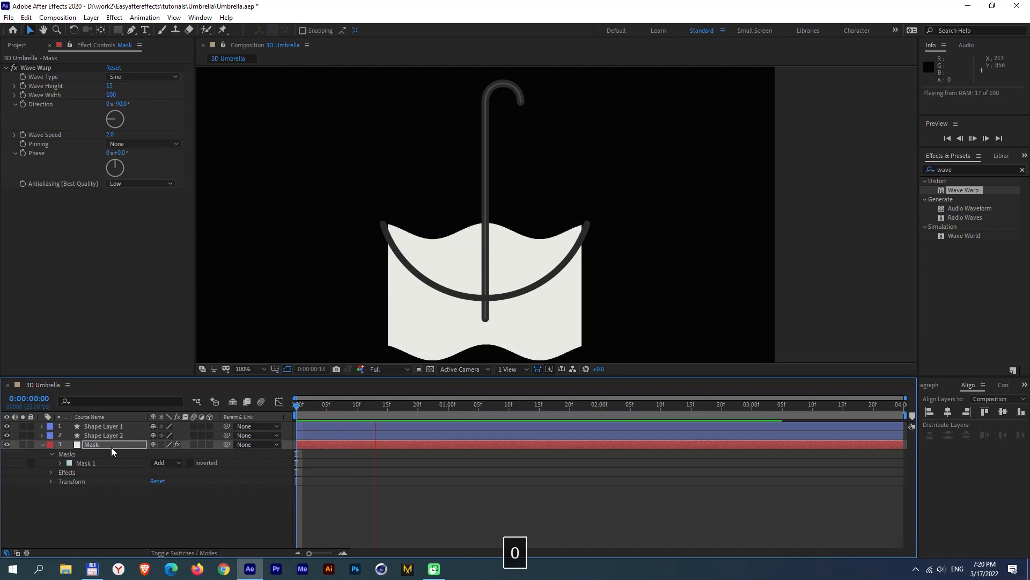
{"action": "key", "text": "KP_0"}
Move the left edge of Mask 1 outward until it lies under the arc's left end.
{"action": "left_click", "coordinate": [387, 232]}
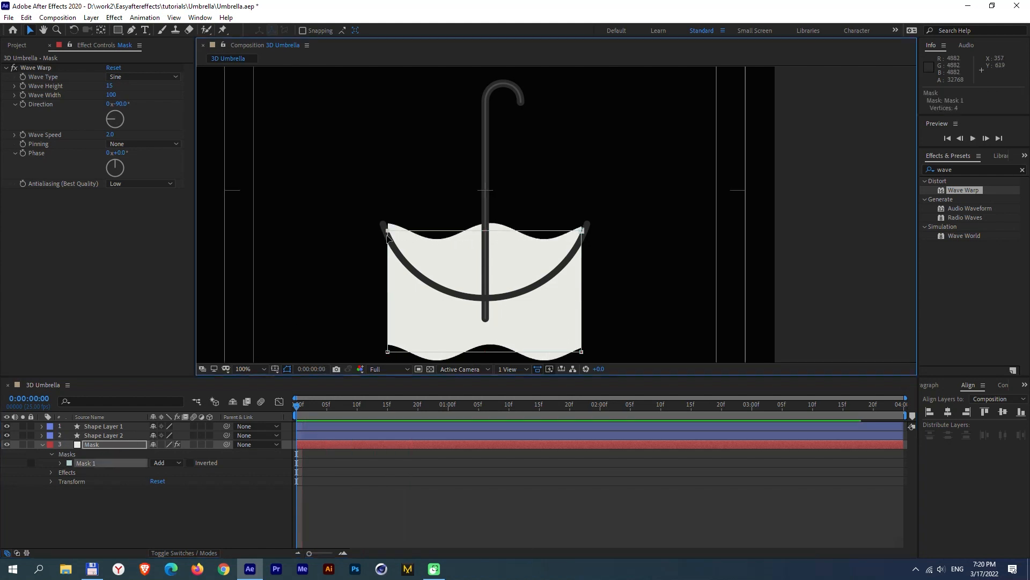
{"action": "left_click_drag", "start_coordinate": [404, 216], "coordinate": [348, 370]}
{"action": "scroll", "coordinate": [385, 202], "scroll_direction": "up", "scroll_amount": 2}
{"action": "left_click_drag", "start_coordinate": [398, 172], "coordinate": [634, 322]}
{"action": "left_click_drag", "start_coordinate": [337, 166], "coordinate": [682, 294]}
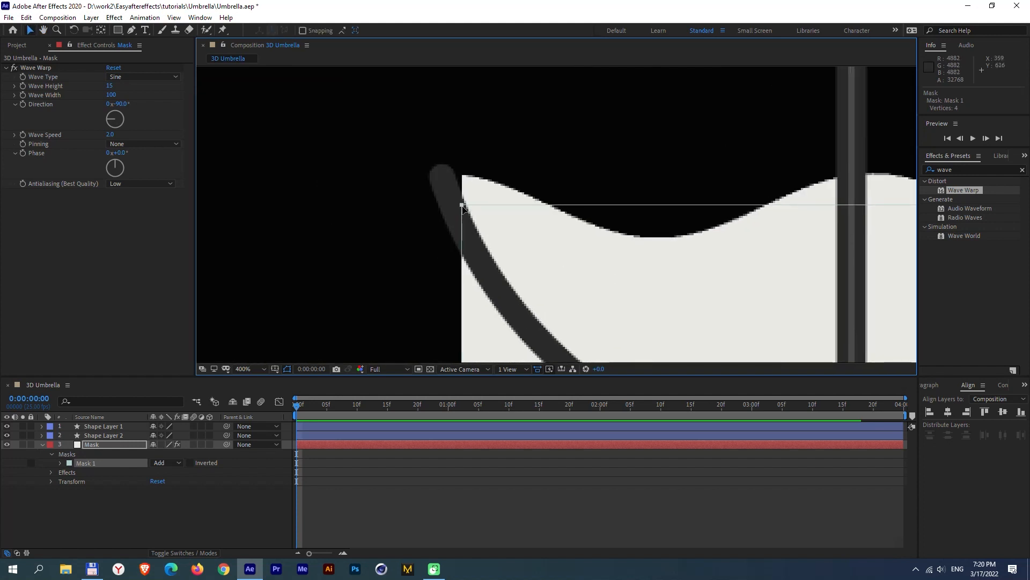
{"action": "left_click_drag", "start_coordinate": [463, 208], "coordinate": [447, 207]}
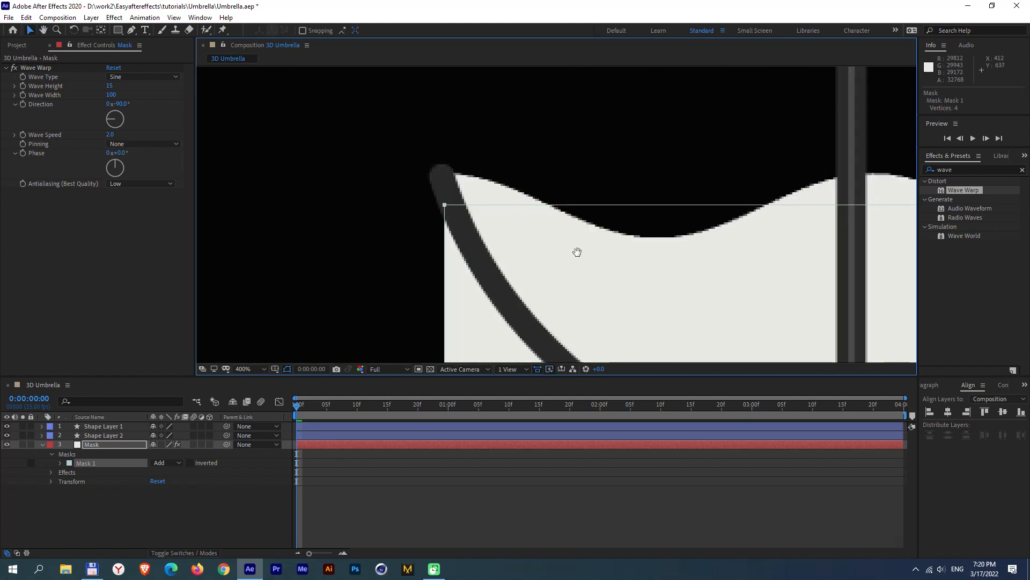
Move the right edge of Mask 1 outward until it lies under the arc's right end, and preview the animation.
{"action": "left_click_drag", "start_coordinate": [821, 269], "coordinate": [368, 167]}
{"action": "scroll", "coordinate": [595, 173], "scroll_direction": "down", "scroll_amount": 1}
{"action": "left_click_drag", "start_coordinate": [702, 133], "coordinate": [658, 175]}
{"action": "left_click_drag", "start_coordinate": [672, 175], "coordinate": [644, 43]}
{"action": "left_click_drag", "start_coordinate": [677, 226], "coordinate": [626, 286]}
{"action": "left_click_drag", "start_coordinate": [704, 155], "coordinate": [666, 323]}
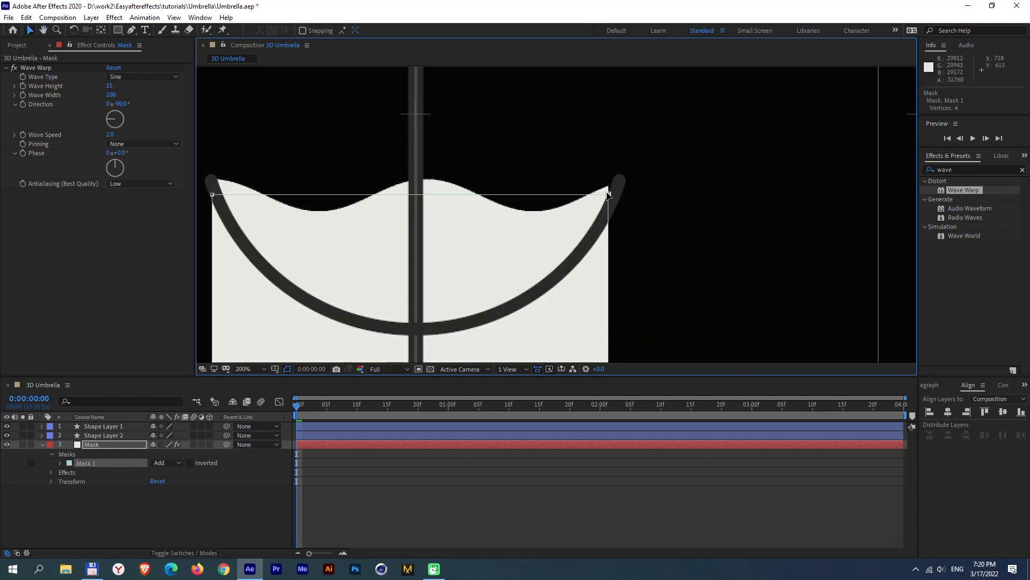
{"action": "left_click_drag", "start_coordinate": [608, 194], "coordinate": [615, 195]}
{"action": "scroll", "coordinate": [546, 221], "scroll_direction": "down", "scroll_amount": 1}
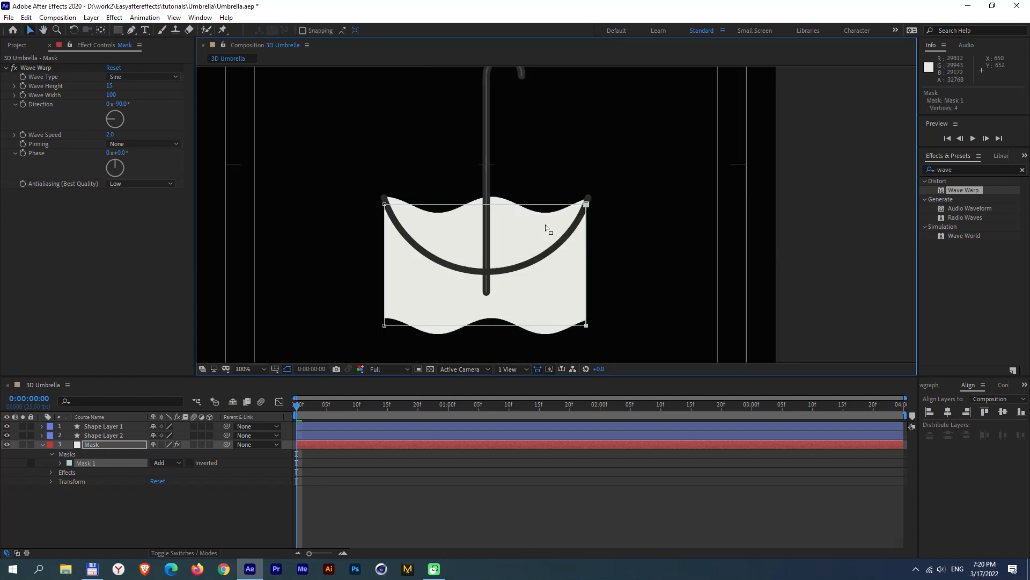
{"action": "key", "text": "KP_0"}
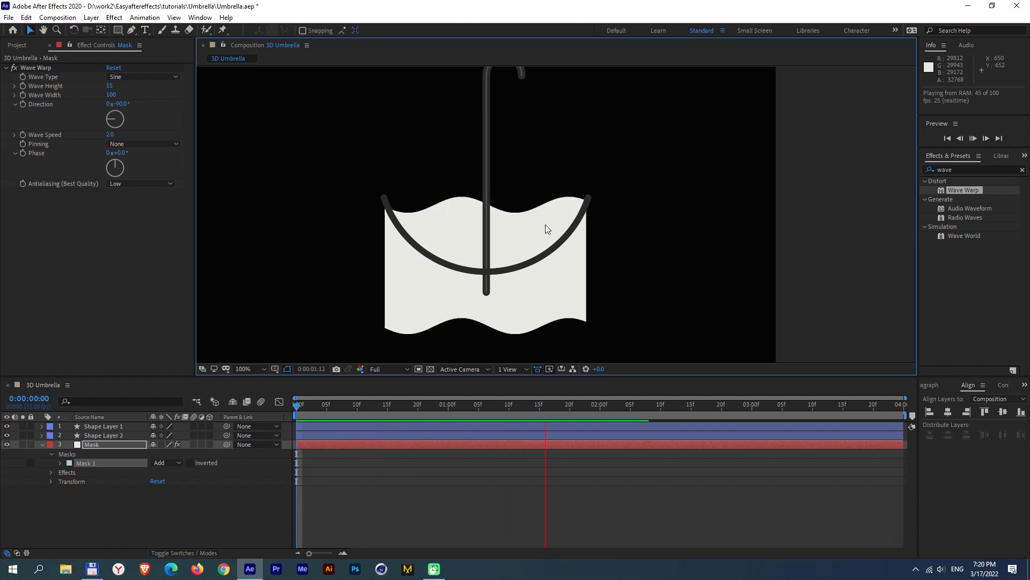
{"action": "key", "text": "KP_0"}
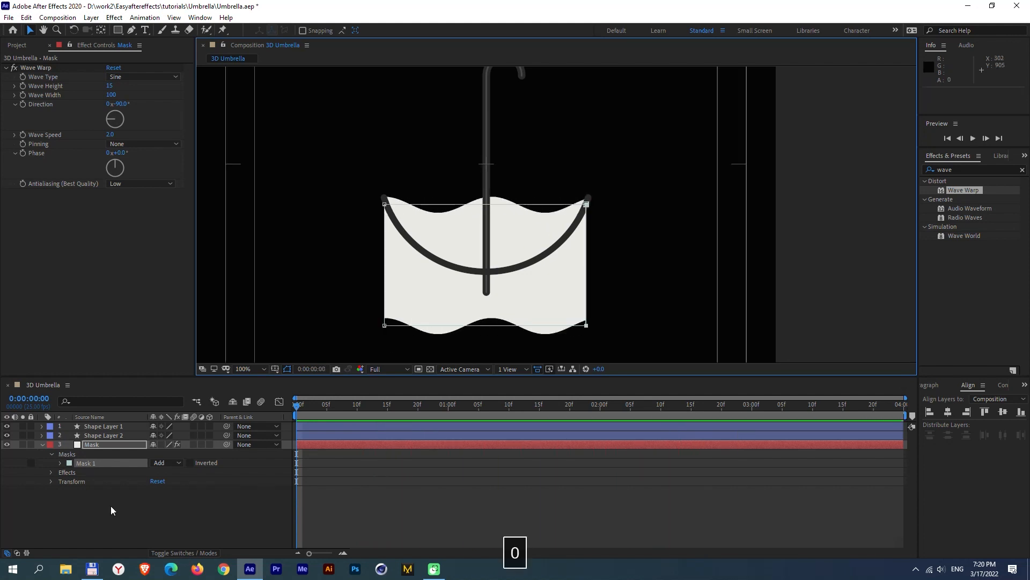
Duplicate Shape Layer 1, naming the copy Umbrella1, and place it directly above the Mask solid.
{"action": "left_click", "coordinate": [111, 506]}
{"action": "left_click", "coordinate": [44, 442]}
{"action": "left_click", "coordinate": [110, 435]}
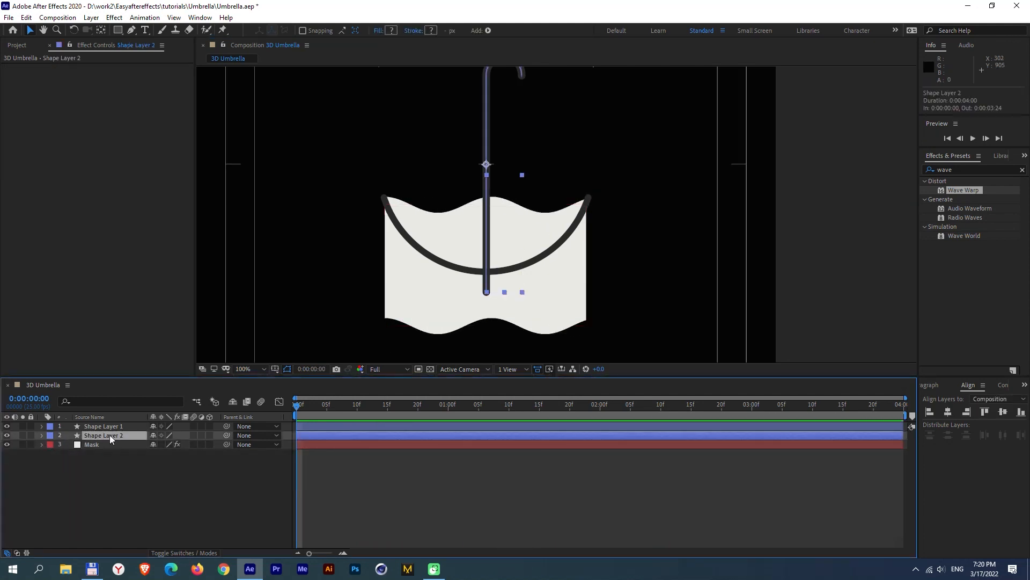
{"action": "left_click", "coordinate": [85, 425]}
{"action": "key", "text": "ctrl+d"}
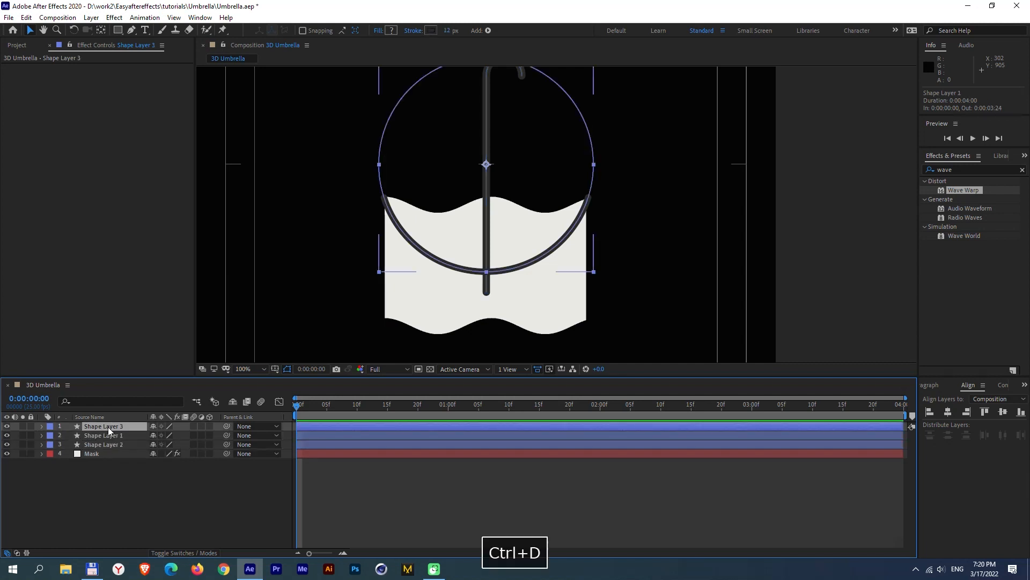
{"action": "key", "text": "Return"}
{"action": "type", "text": "Umbre"}
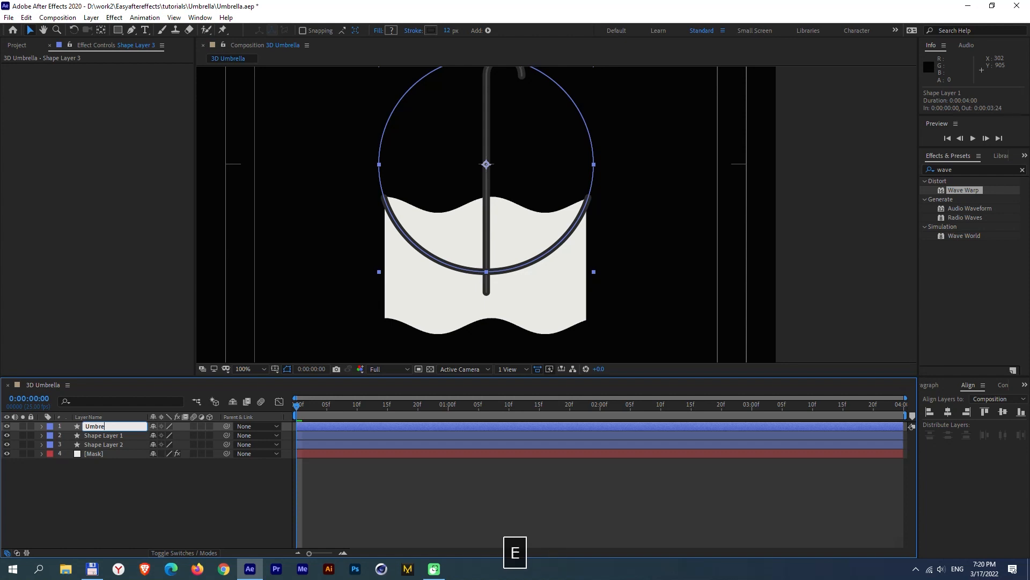
{"action": "type", "text": "lla1"}
{"action": "key", "text": "Return"}
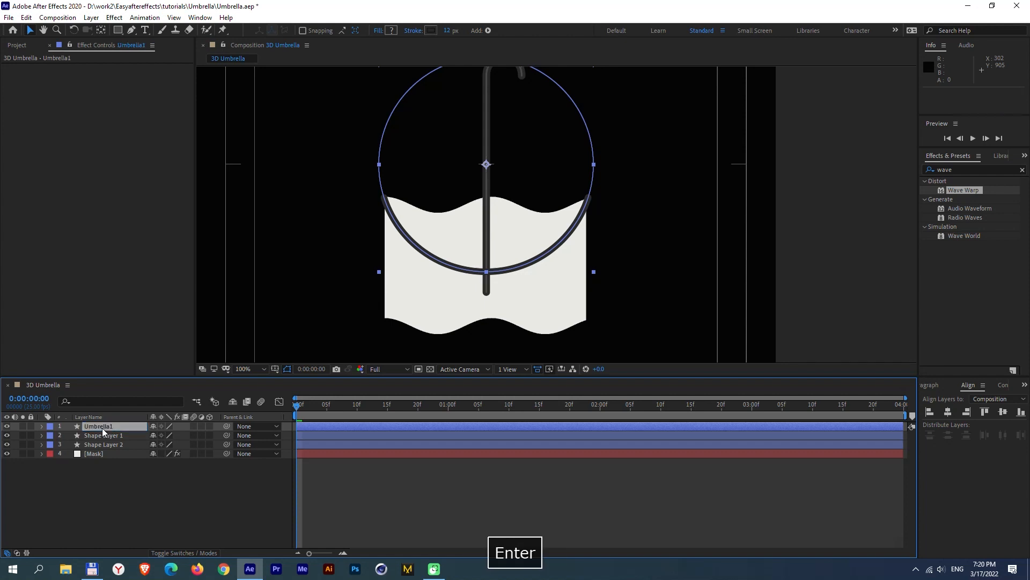
{"action": "left_click_drag", "start_coordinate": [102, 428], "coordinate": [110, 451]}
Hide Stroke 1 of the Umbrella1 layer and add a red Fill to its contents.
{"action": "left_click", "coordinate": [43, 445]}
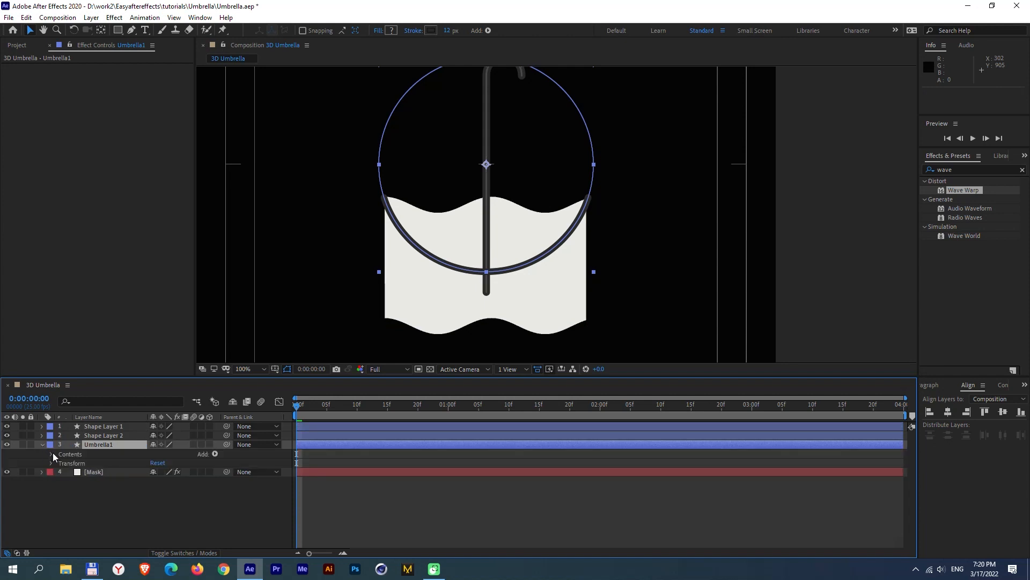
{"action": "left_click", "coordinate": [51, 454]}
{"action": "left_click", "coordinate": [88, 463]}
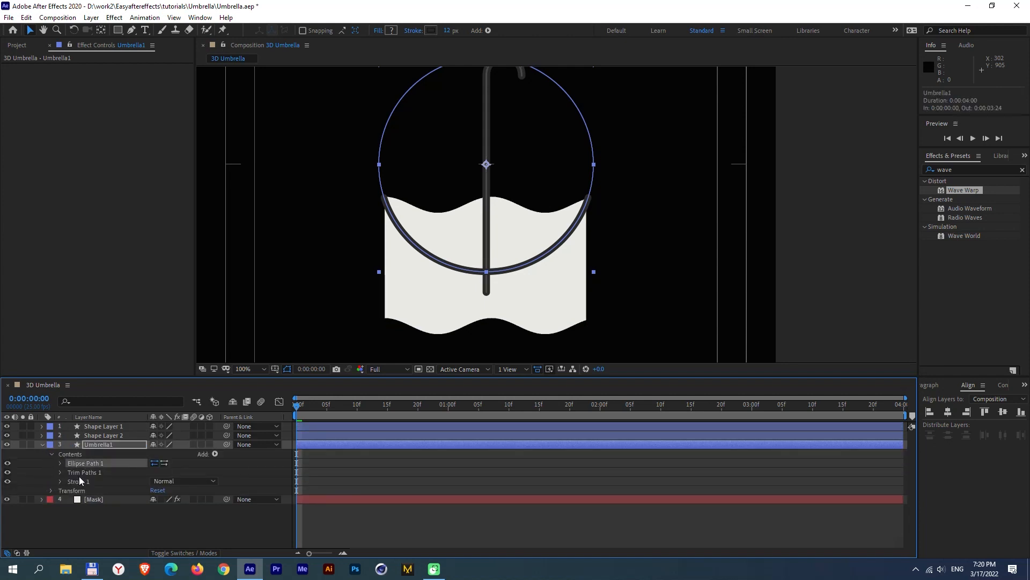
{"action": "left_click", "coordinate": [82, 481]}
{"action": "left_click", "coordinate": [8, 481]}
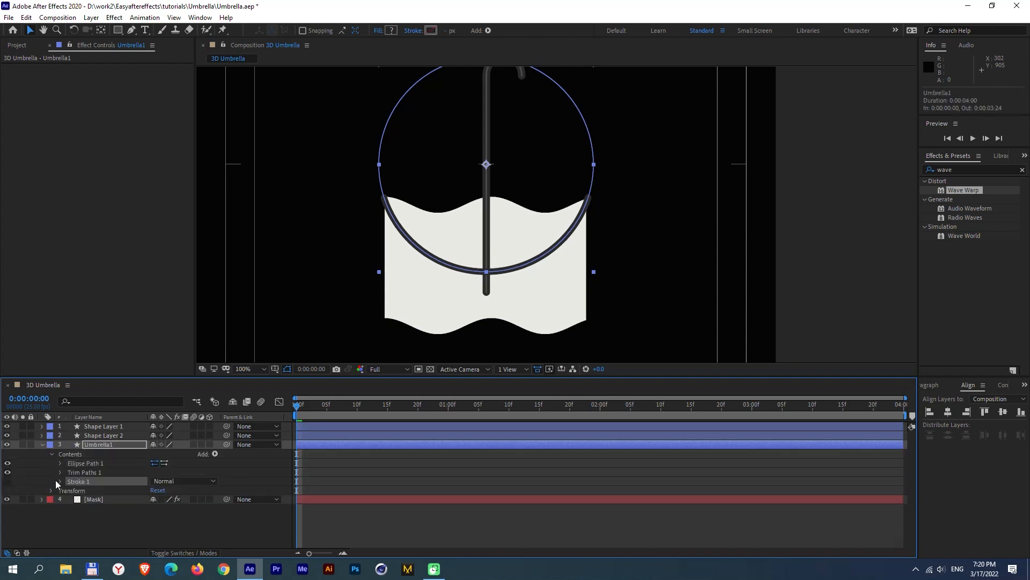
{"action": "left_click", "coordinate": [202, 454]}
{"action": "left_click", "coordinate": [246, 290]}
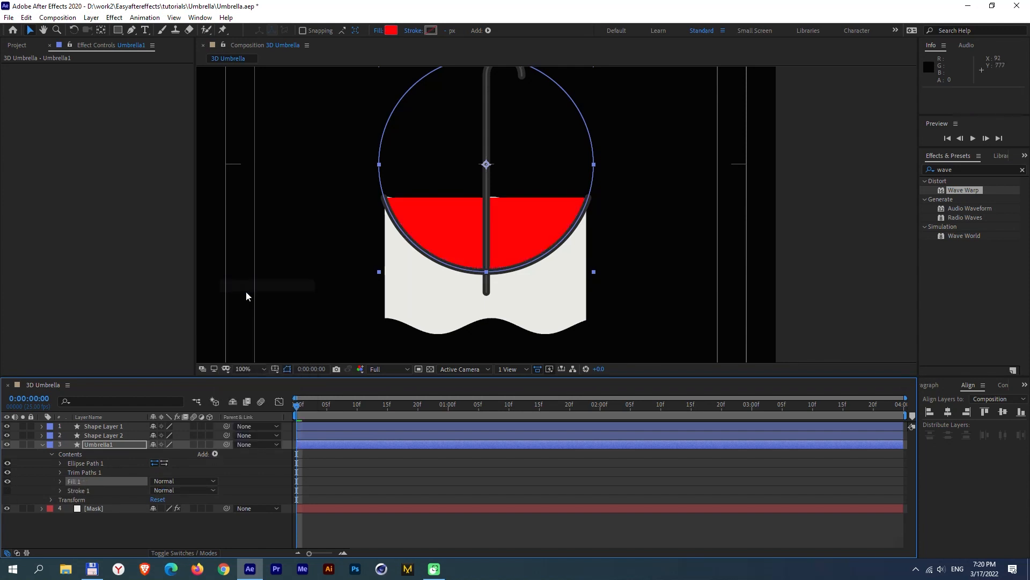
{"action": "left_click", "coordinate": [227, 459]}
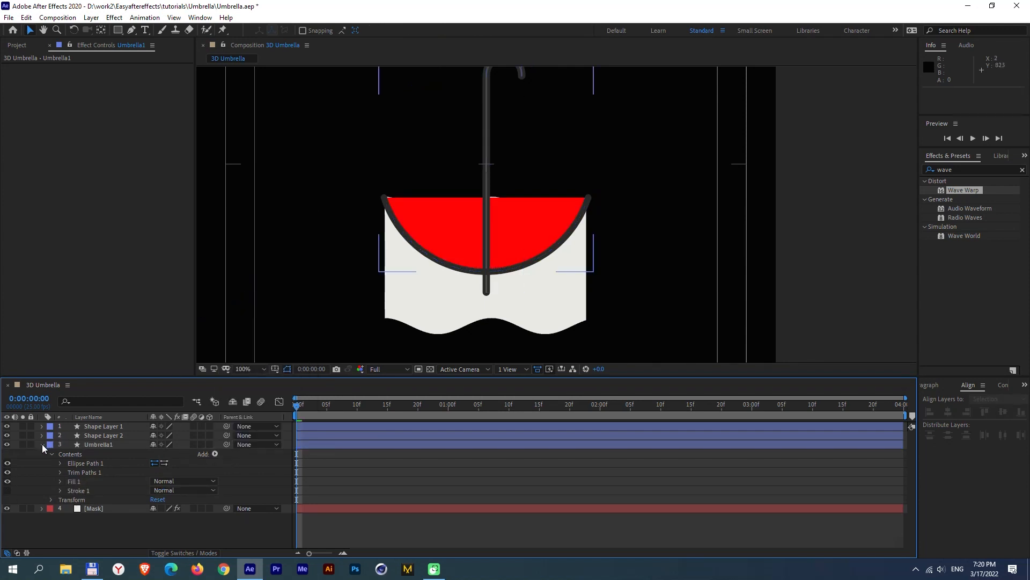
Turn off Trim Paths 1 on Umbrella1 to fill the whole circle, and collapse the layer.
{"action": "left_click", "coordinate": [73, 473]}
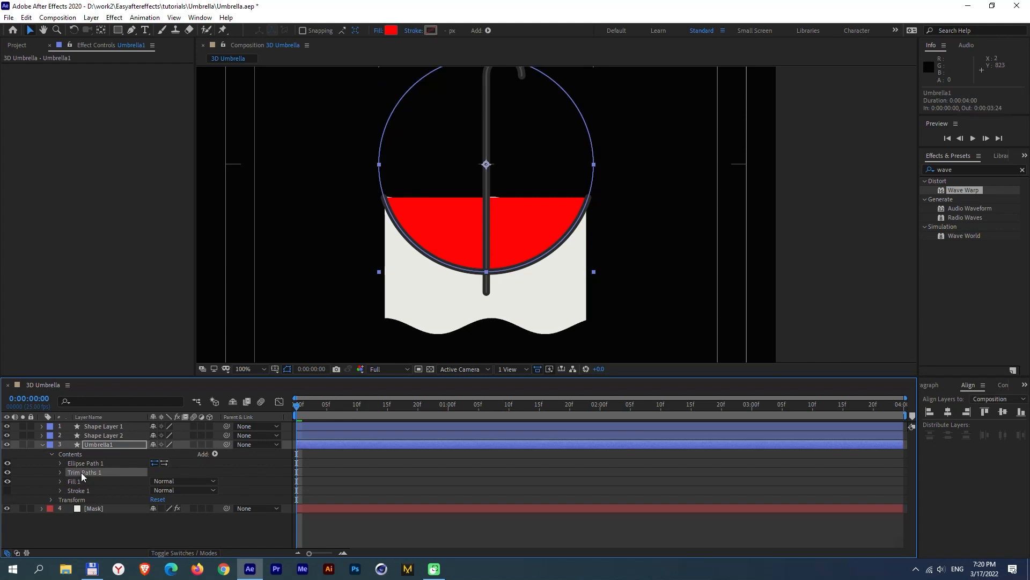
{"action": "left_click", "coordinate": [7, 472]}
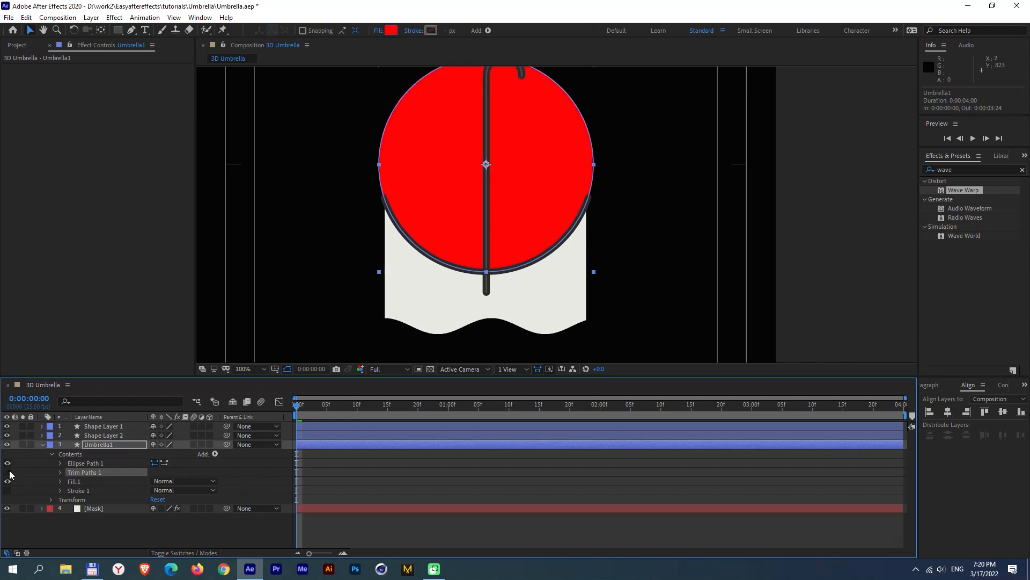
{"action": "left_click", "coordinate": [42, 444]}
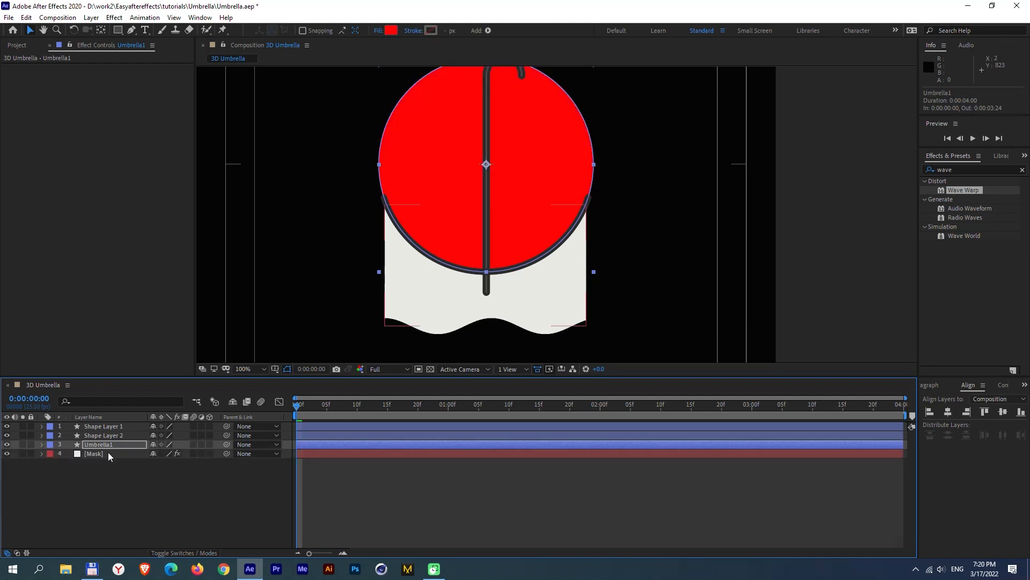
Set the Mask solid's track matte to Alpha Matte using Umbrella1, and preview the waving canopy.
{"action": "left_click", "coordinate": [108, 452]}
{"action": "left_click", "coordinate": [208, 548]}
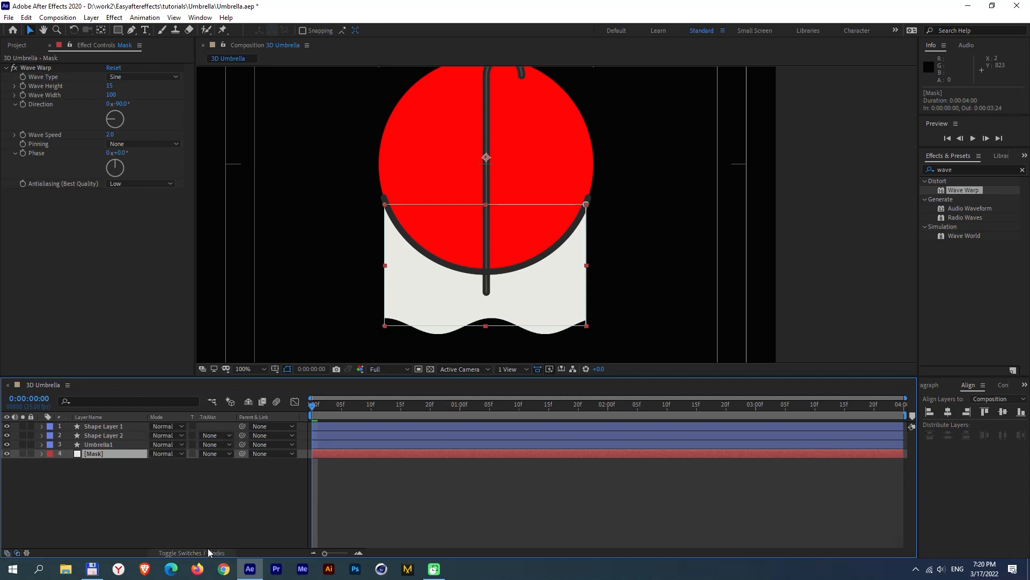
{"action": "left_click", "coordinate": [220, 454]}
{"action": "left_click", "coordinate": [233, 480]}
{"action": "left_click", "coordinate": [234, 479]}
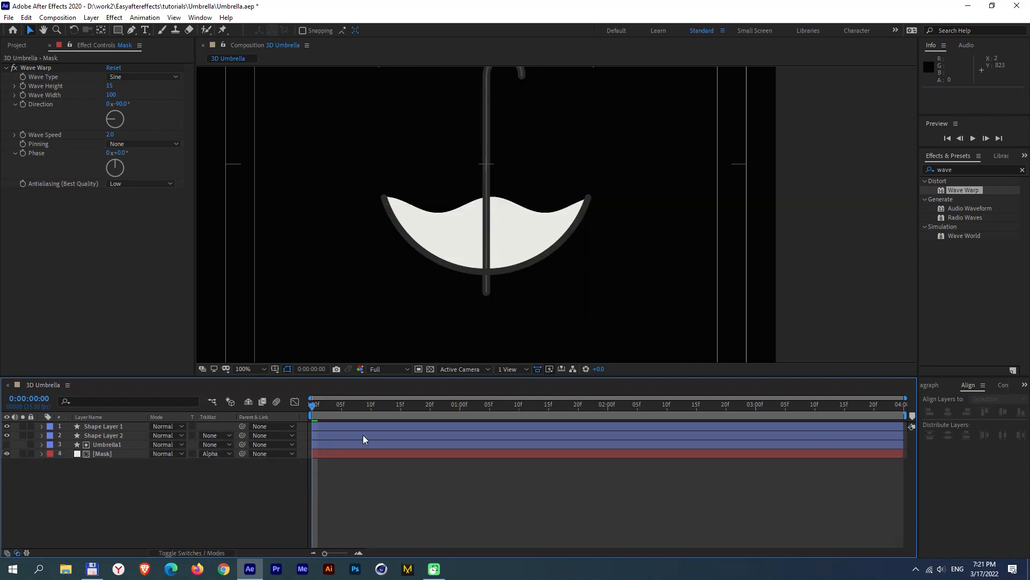
{"action": "key", "text": "KP_0"}
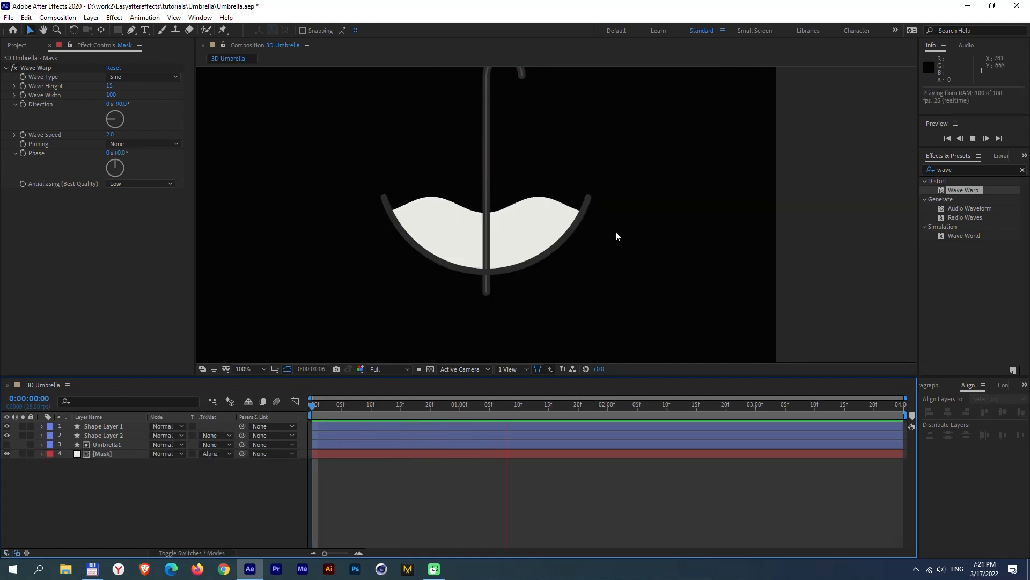
Move Shape Layer 2 to the bottom of the layer stack, beneath the Mask solid, and preview the animation.
{"action": "left_click", "coordinate": [107, 448]}
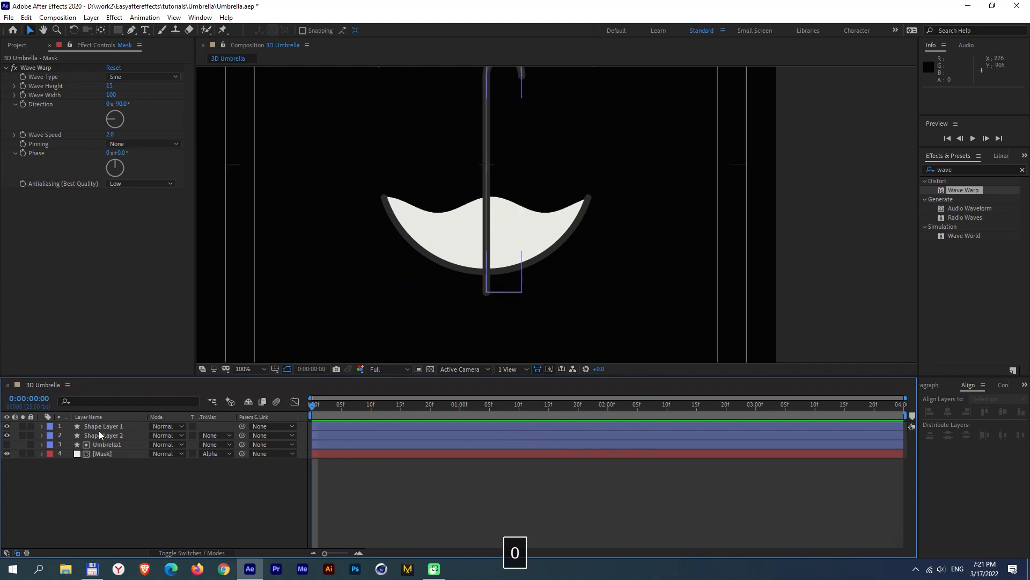
{"action": "left_click_drag", "start_coordinate": [106, 434], "coordinate": [121, 474]}
{"action": "key", "text": "KP_0"}
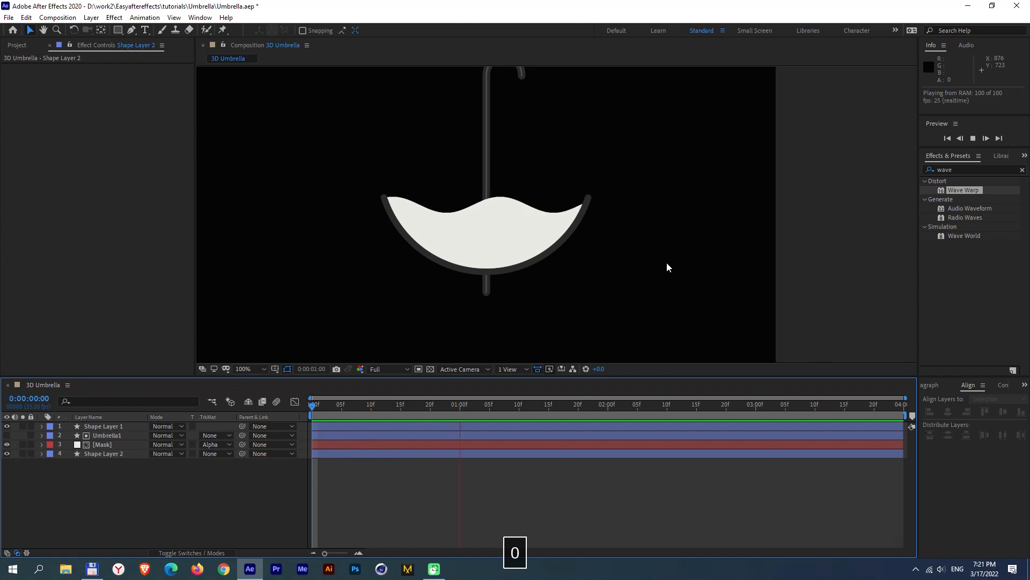
{"action": "key", "text": "KP_0"}
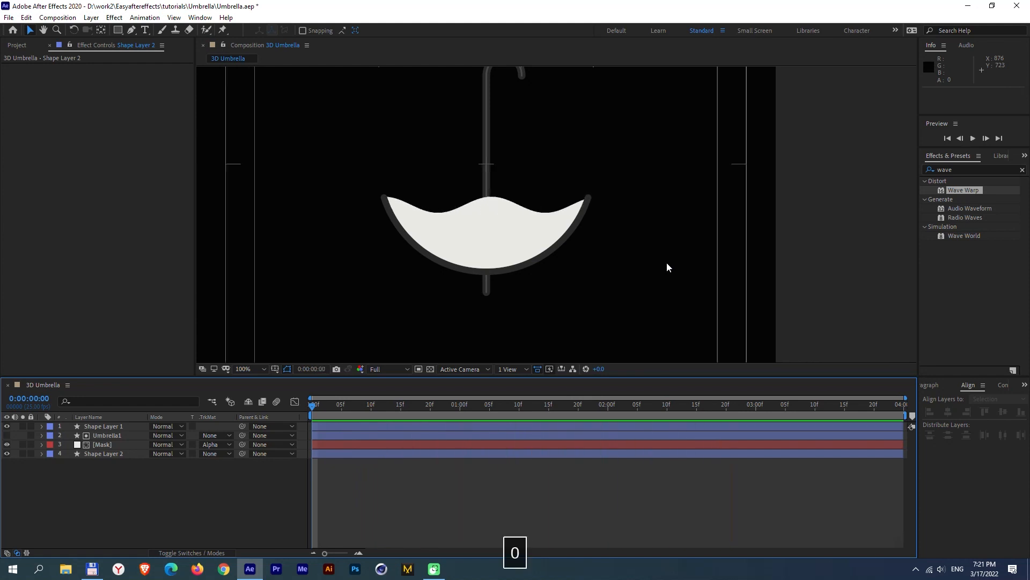
Apply the Stroke effect to the Mask solid and order it above Wave Warp.
{"action": "left_click_drag", "start_coordinate": [963, 169], "coordinate": [893, 169]}
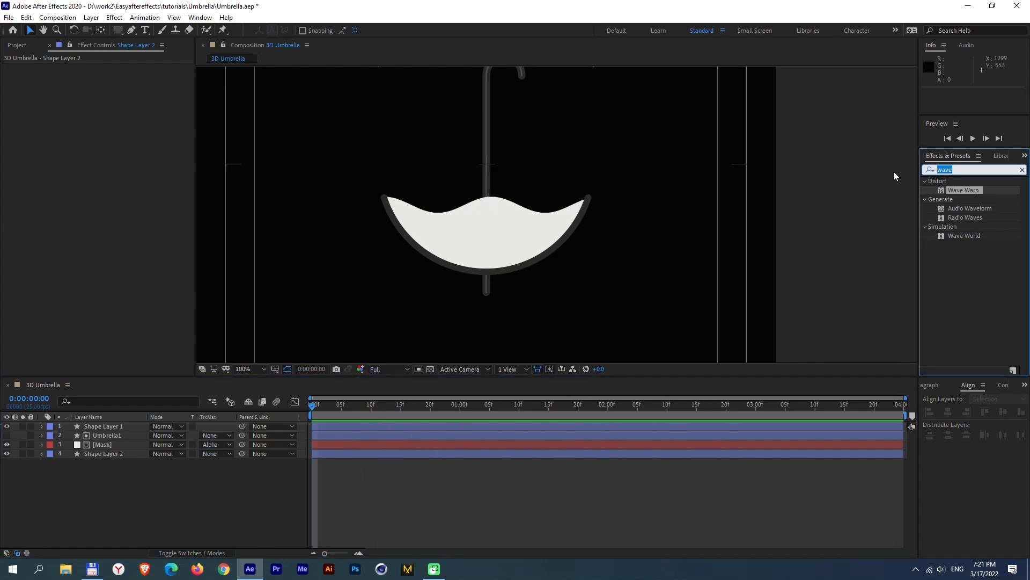
{"action": "type", "text": "stroke"}
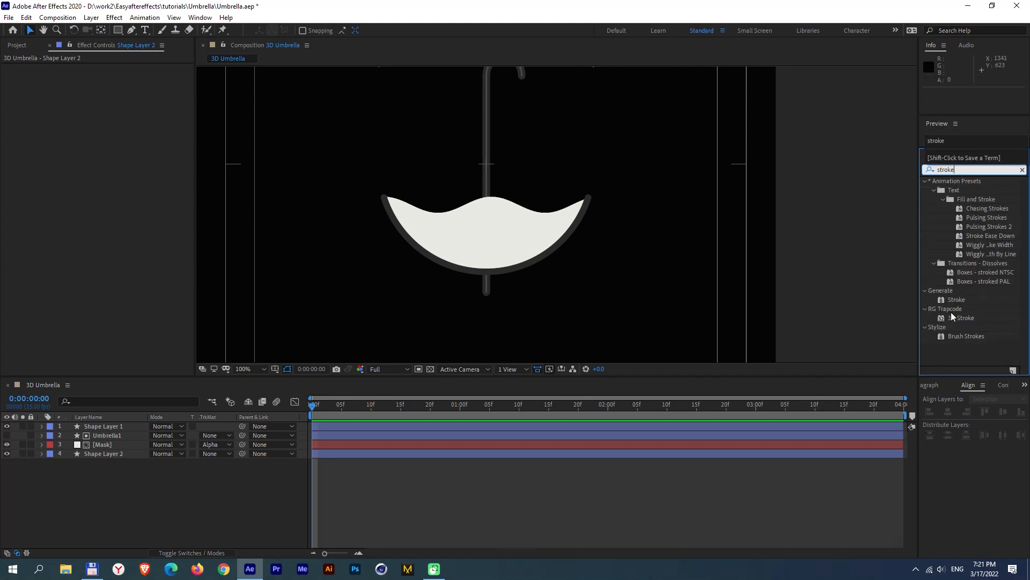
{"action": "left_click", "coordinate": [959, 301]}
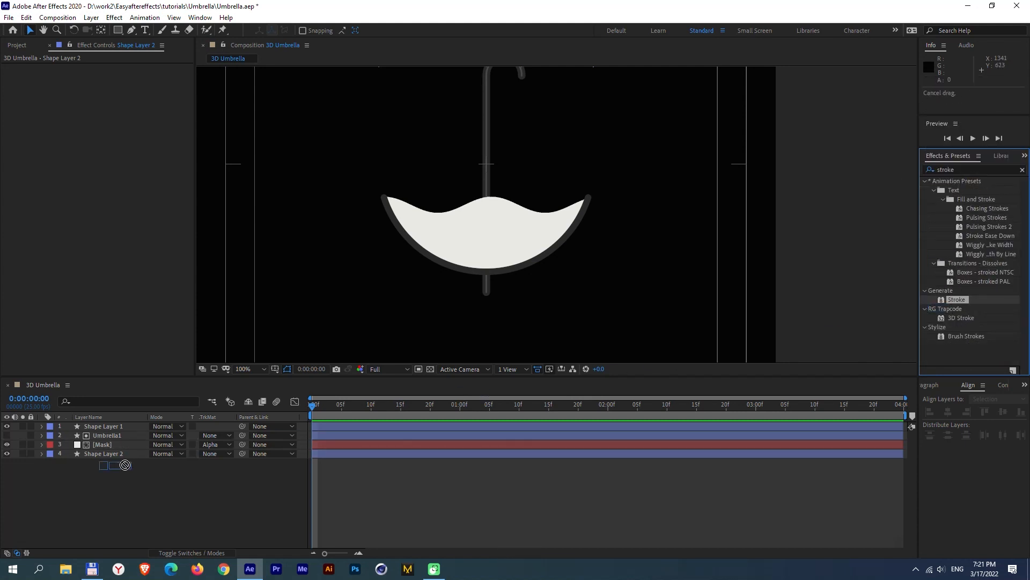
{"action": "left_click_drag", "start_coordinate": [125, 465], "coordinate": [108, 443]}
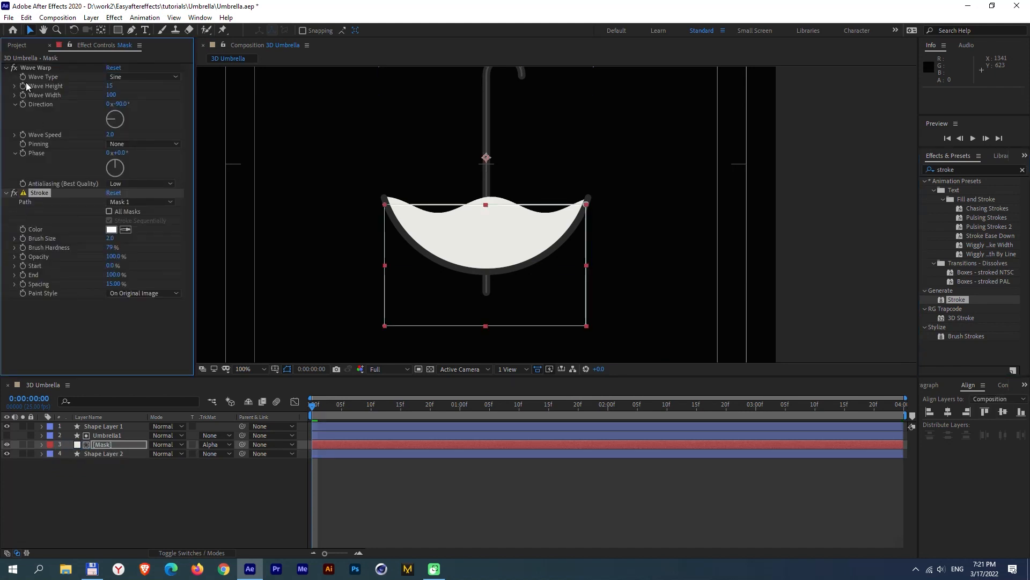
{"action": "left_click_drag", "start_coordinate": [37, 70], "coordinate": [65, 296]}
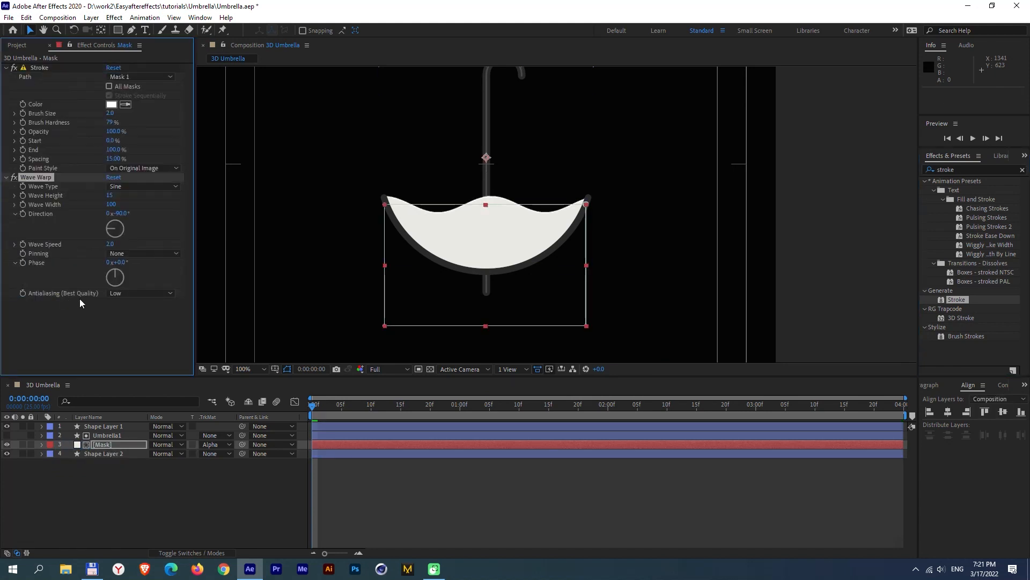
Match the Stroke effect's color to the umbrella's dark grey arc, with Brush Hardness 100% and Brush Size 6, and preview it.
{"action": "left_click", "coordinate": [405, 236]}
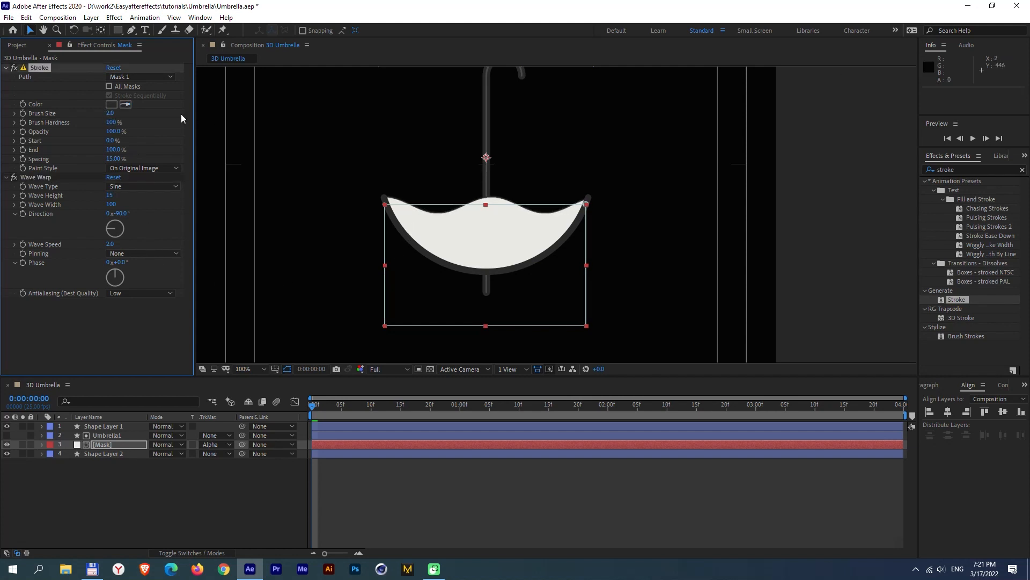
{"action": "left_click_drag", "start_coordinate": [110, 116], "coordinate": [155, 124]}
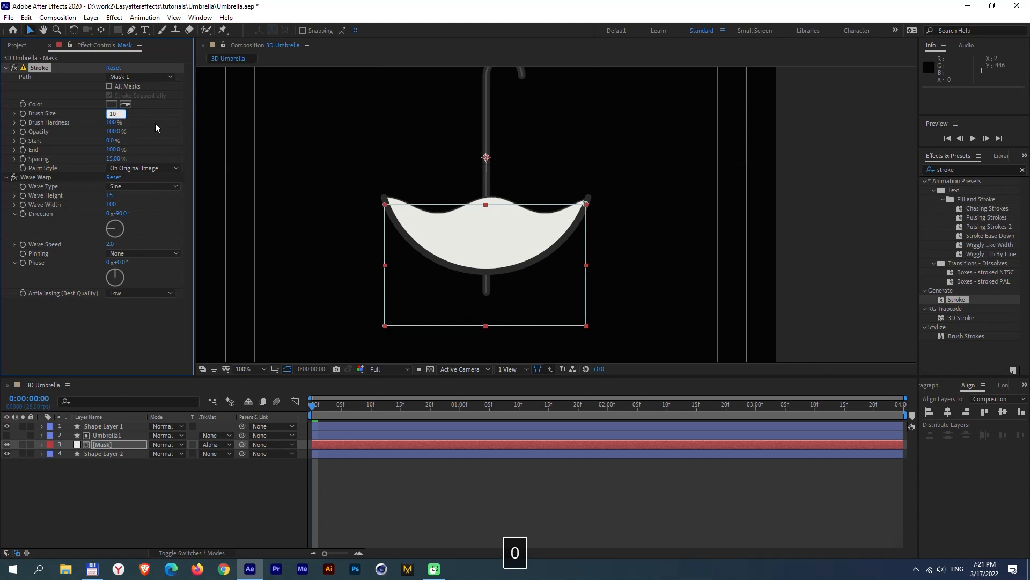
{"action": "left_click", "coordinate": [123, 114]}
{"action": "type", "text": "6"}
{"action": "key", "text": "Return"}
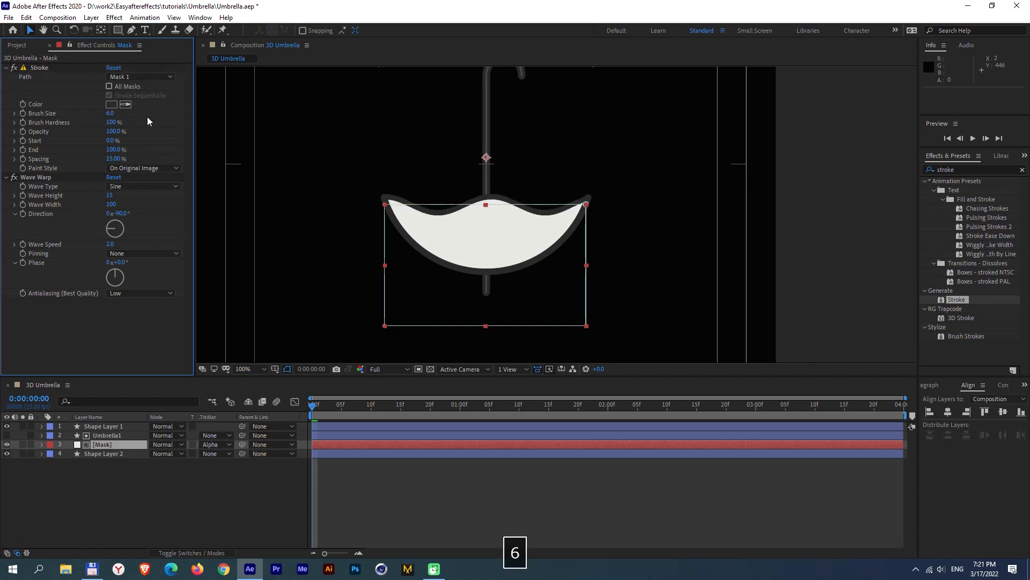
{"action": "key", "text": "KP_0"}
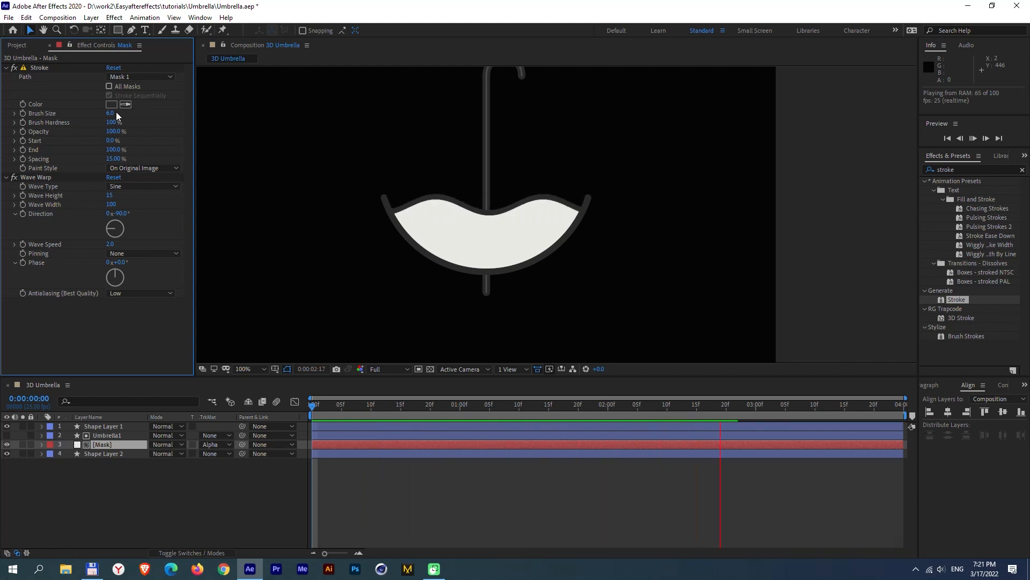
{"action": "key", "text": "KP_0"}
Set the Stroke effect's Brush Size to 5 and check the canopy outline up close and in playback.
{"action": "left_click", "coordinate": [116, 112]}
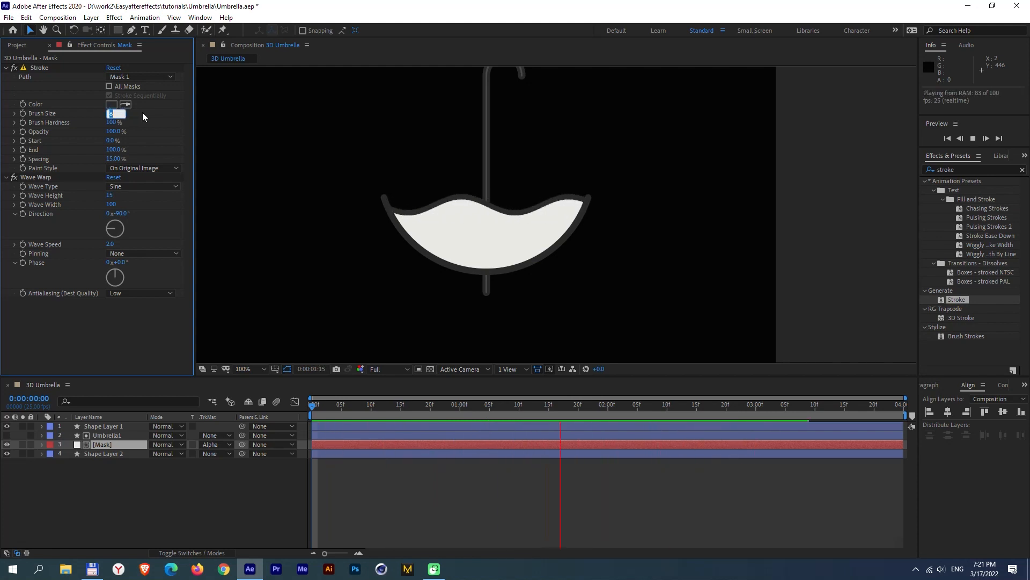
{"action": "type", "text": "5"}
{"action": "key", "text": "Return"}
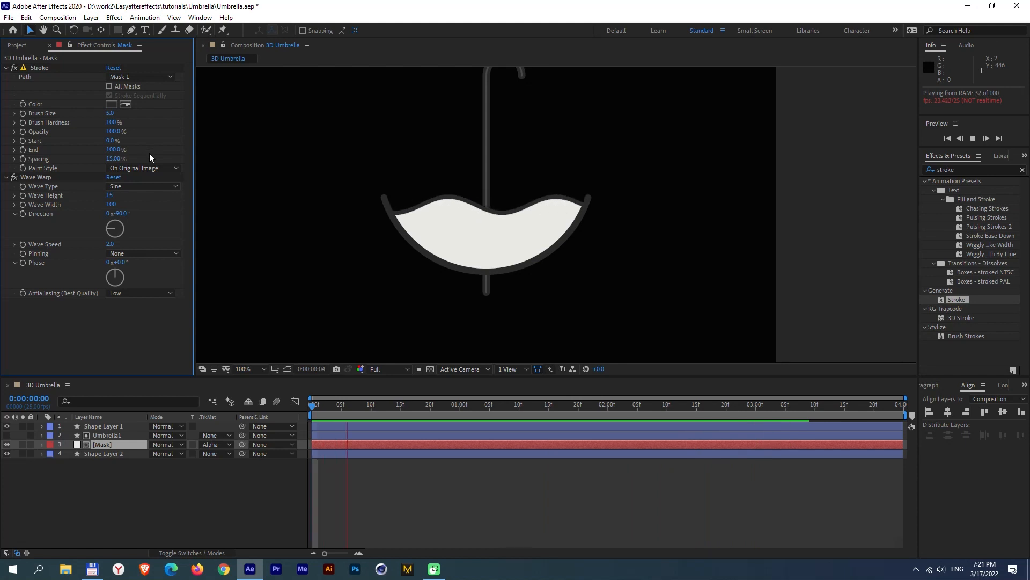
{"action": "key", "text": "KP_0"}
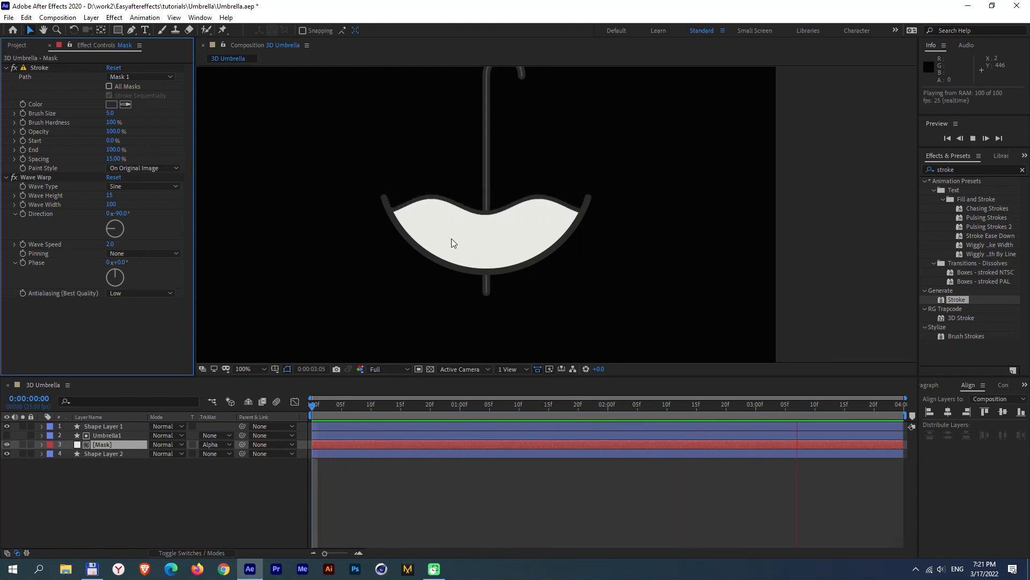
{"action": "key", "text": "KP_0"}
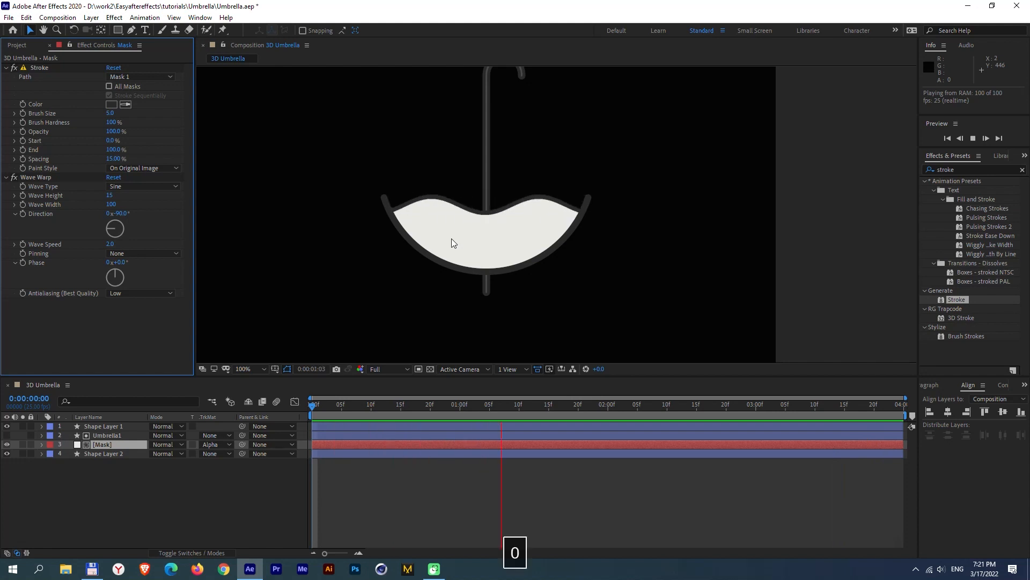
{"action": "left_click", "coordinate": [268, 477]}
{"action": "key", "text": "period"}
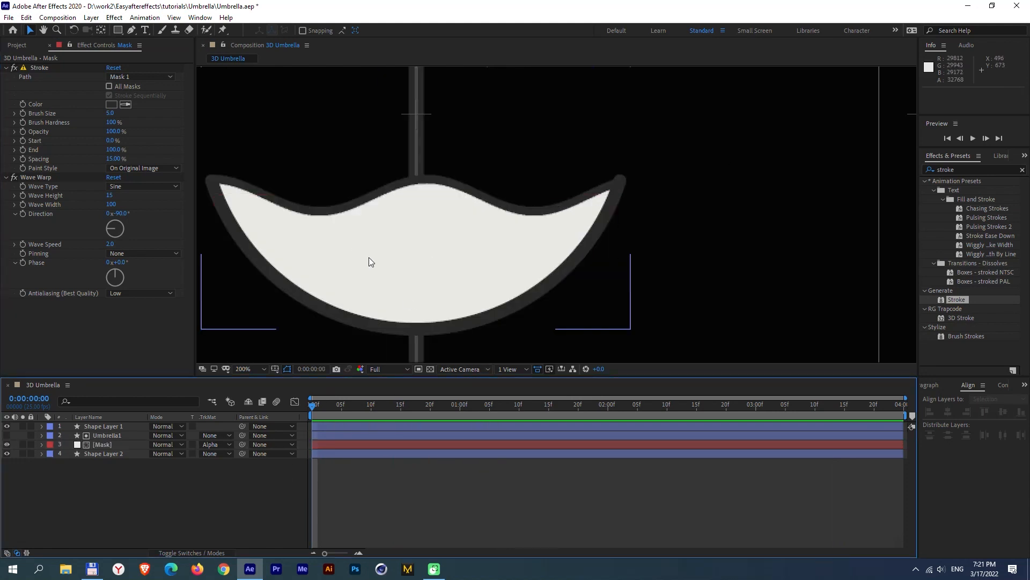
{"action": "key", "text": "comma"}
{"action": "key", "text": "KP_0"}
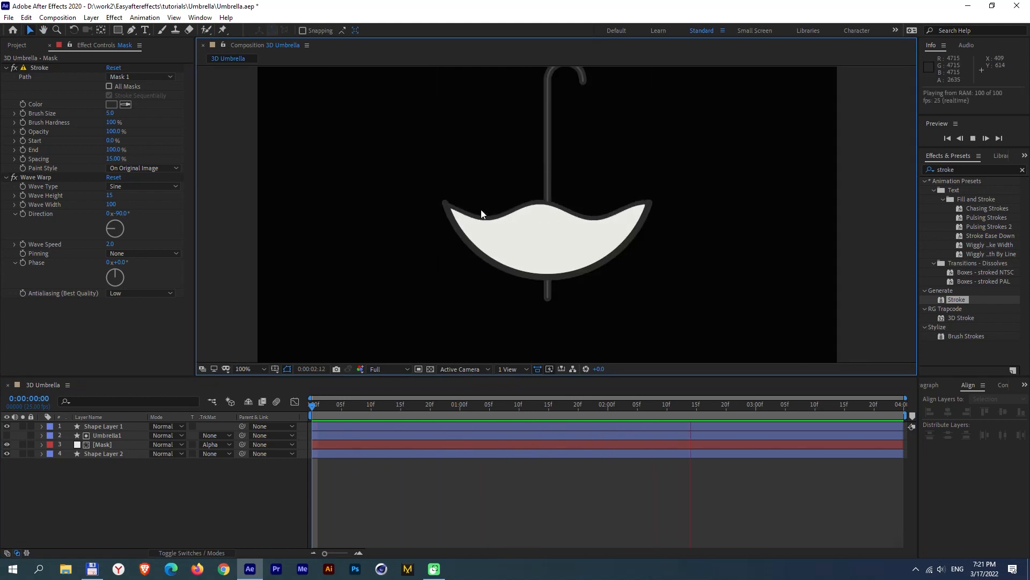
{"action": "key", "text": "KP_0"}
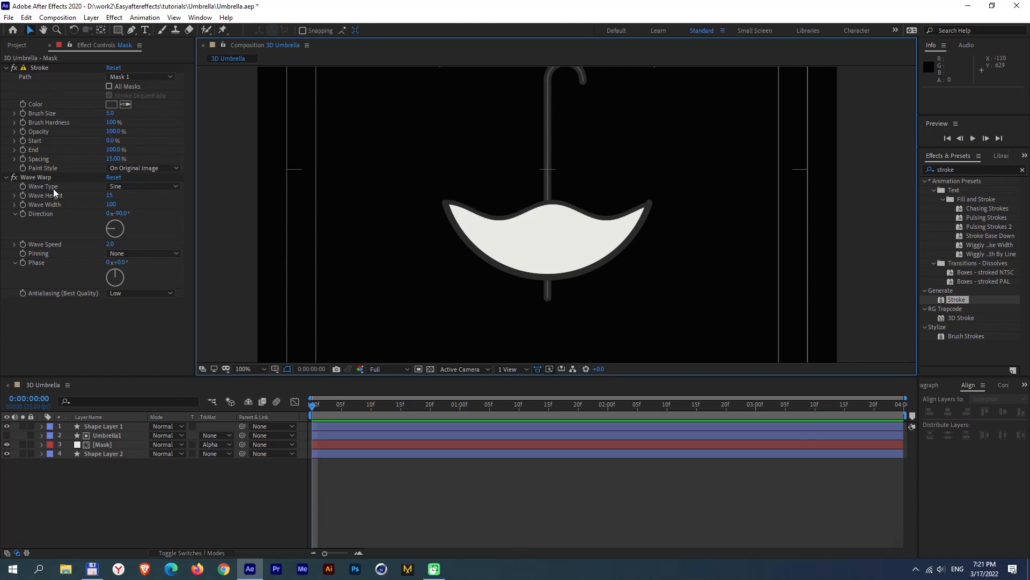
Apply the Fill effect to the Mask solid, placing it above the Stroke effect.
{"action": "left_click", "coordinate": [102, 444]}
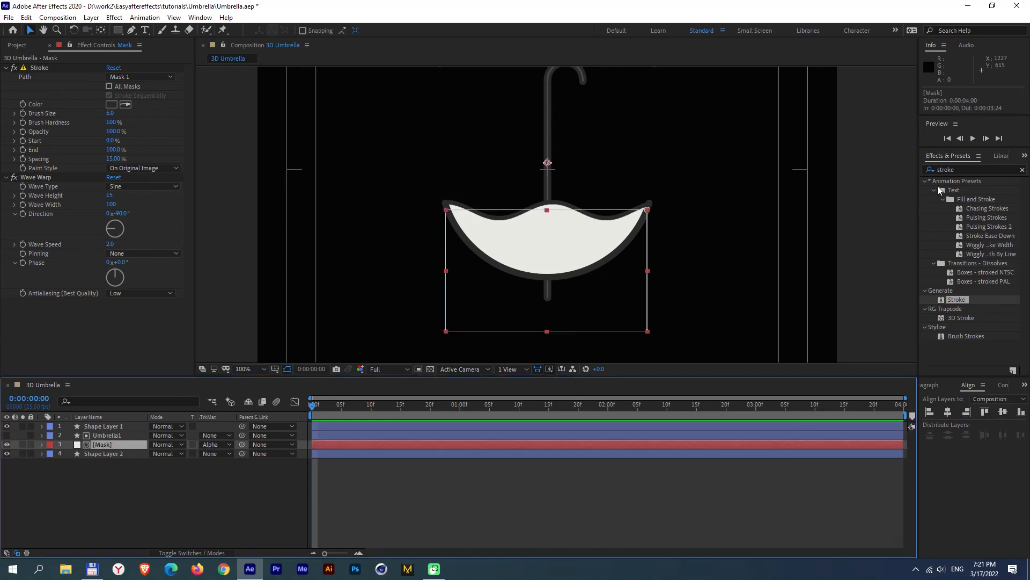
{"action": "left_click_drag", "start_coordinate": [967, 169], "coordinate": [878, 171]}
{"action": "type", "text": "fill"}
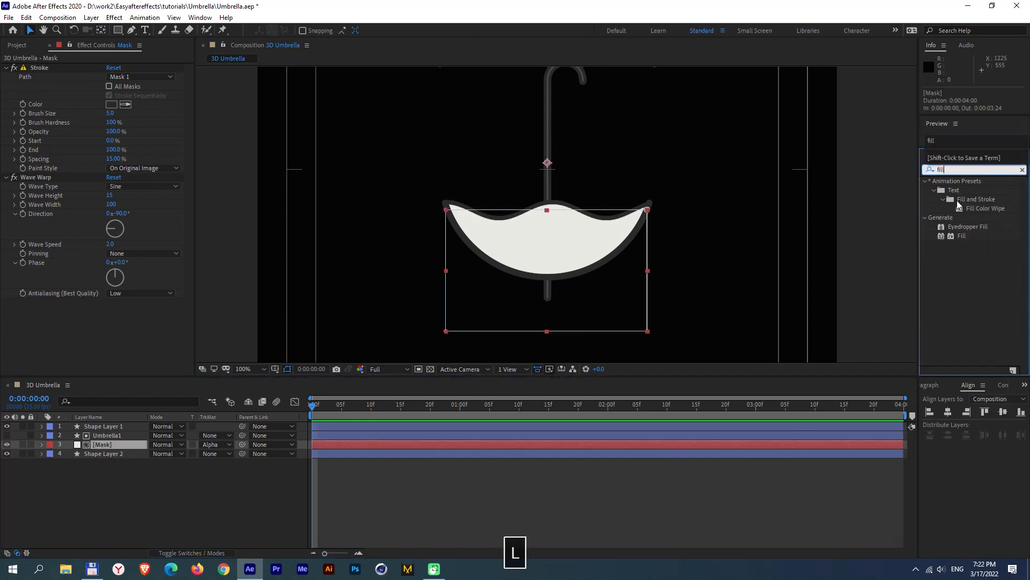
{"action": "mouse_move", "coordinate": [962, 234]}
{"action": "left_mouse_down"}
{"action": "mouse_move", "coordinate": [300, 62]}
{"action": "mouse_move", "coordinate": [90, 69]}
{"action": "left_mouse_up"}
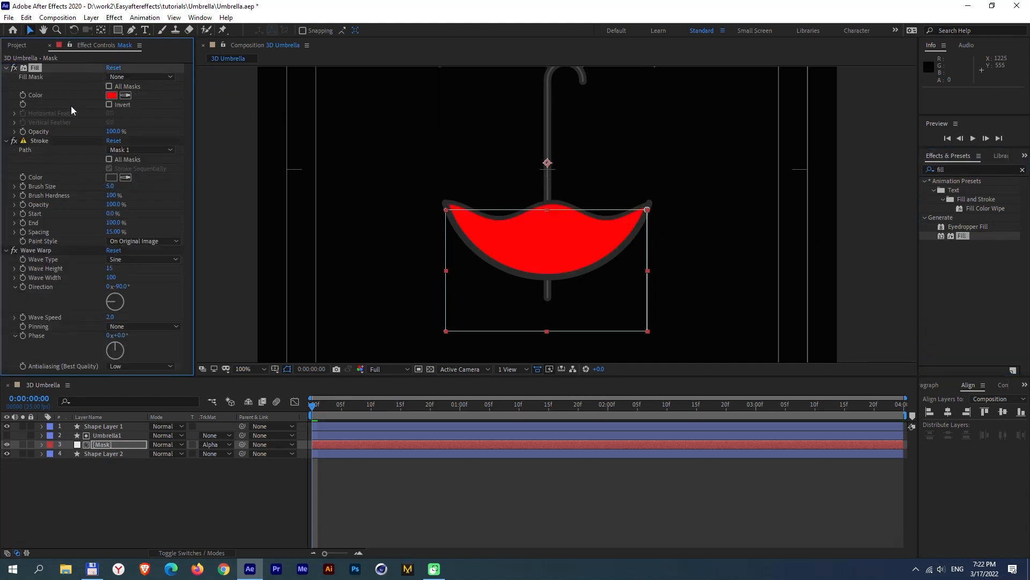
Set the Fill effect's color to soft red EE3B3B and preview the canopy.
{"action": "left_click", "coordinate": [110, 96]}
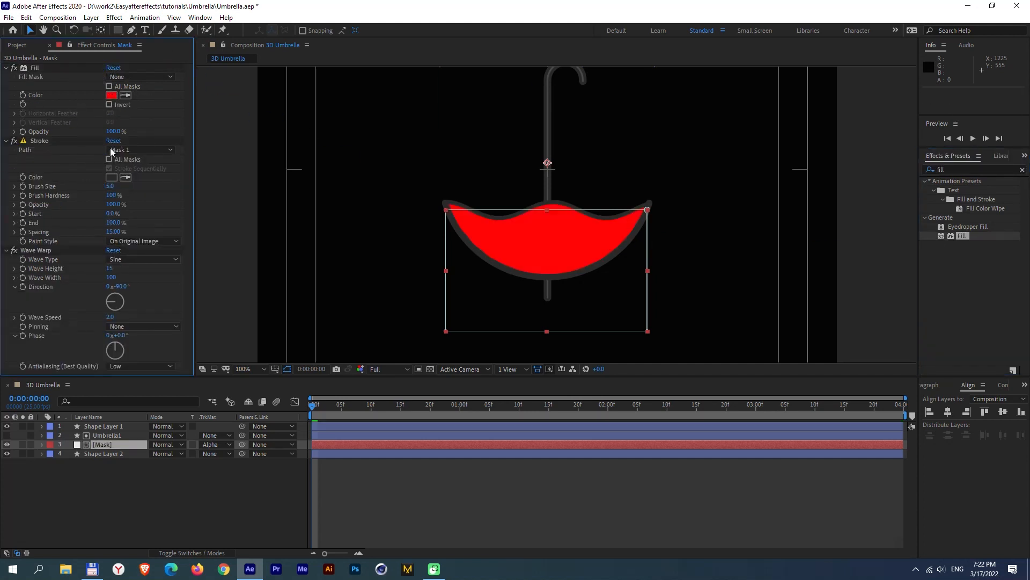
{"action": "left_click", "coordinate": [111, 95]}
{"action": "mouse_move", "coordinate": [180, 126]}
{"action": "left_mouse_down"}
{"action": "mouse_move", "coordinate": [158, 113]}
{"action": "mouse_move", "coordinate": [174, 115]}
{"action": "left_mouse_up"}
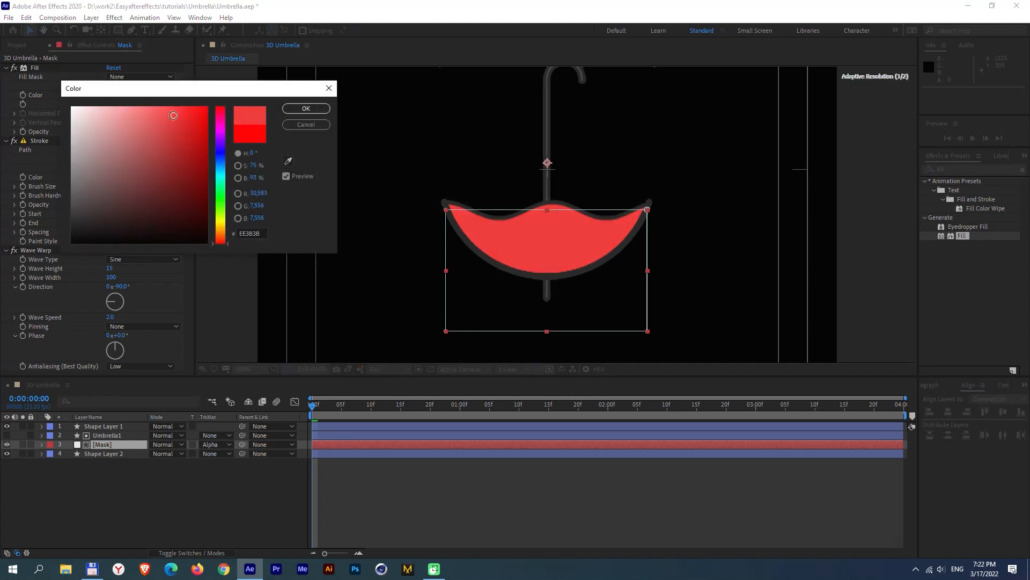
{"action": "left_click", "coordinate": [305, 109]}
{"action": "left_click", "coordinate": [234, 497]}
{"action": "key", "text": "KP_0"}
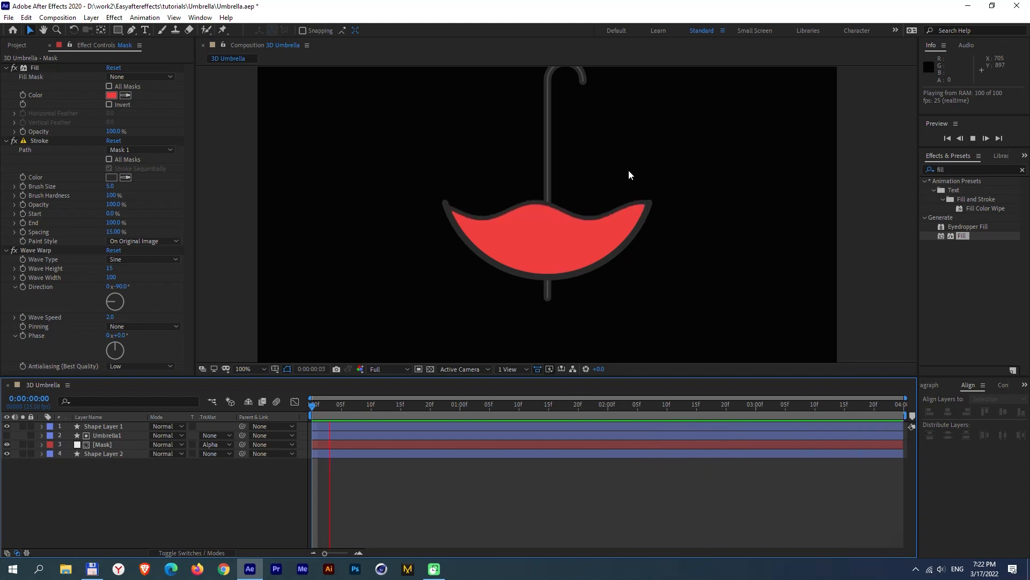
{"action": "key", "text": "KP_0"}
Duplicate the Umbrella1 and Mask layers together and move the copied pair beneath Shape Layer 2.
{"action": "left_click", "coordinate": [102, 436]}
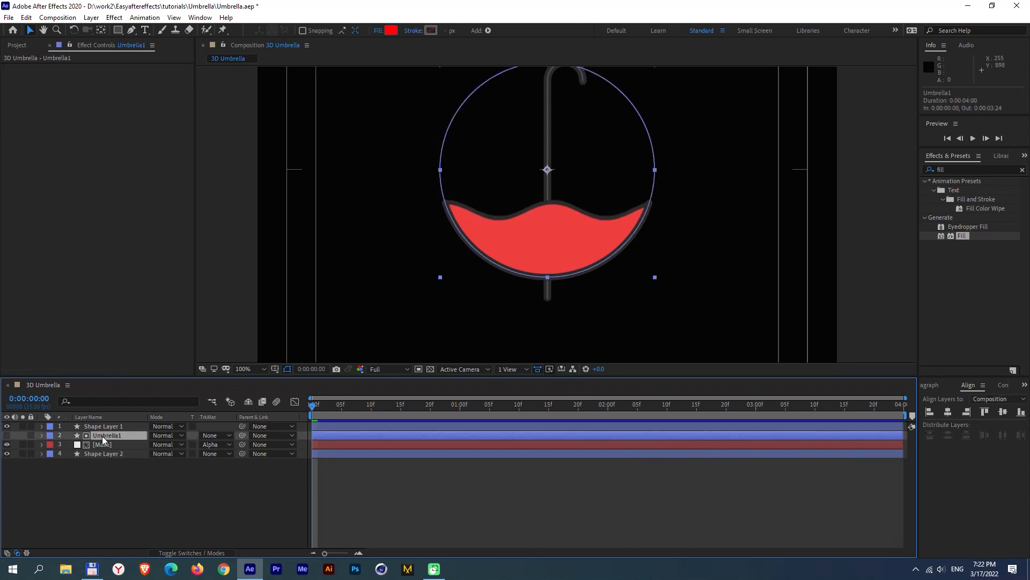
{"action": "left_click", "coordinate": [111, 444], "text": "shift"}
{"action": "key", "text": "ctrl+d"}
{"action": "left_click_drag", "start_coordinate": [109, 446], "coordinate": [115, 493]}
{"action": "left_click", "coordinate": [123, 504]}
Set the Wave Warp direction of the lower Mask copy to 90° so its wave runs the opposite way.
{"action": "left_click", "coordinate": [108, 473]}
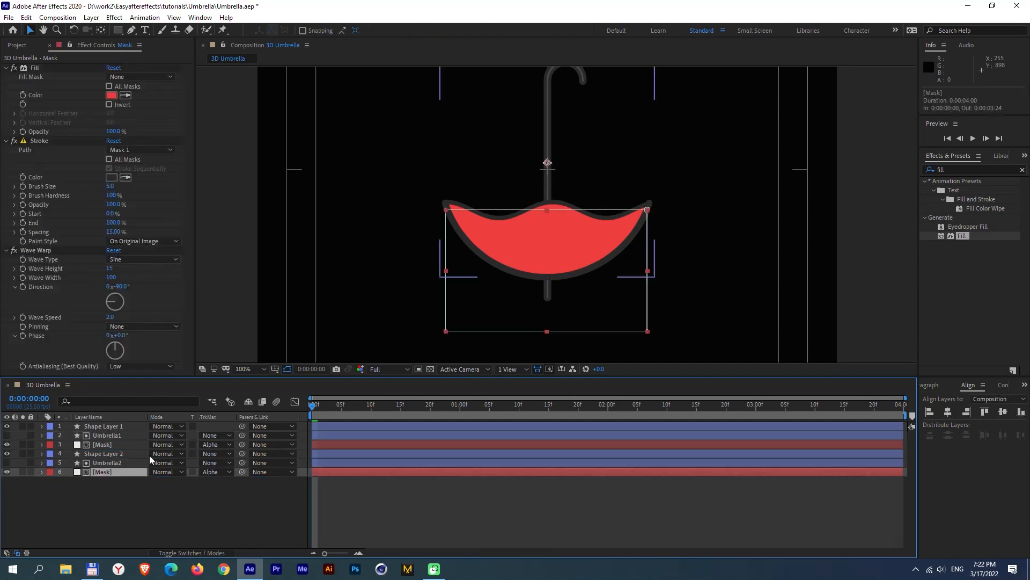
{"action": "key", "text": "space"}
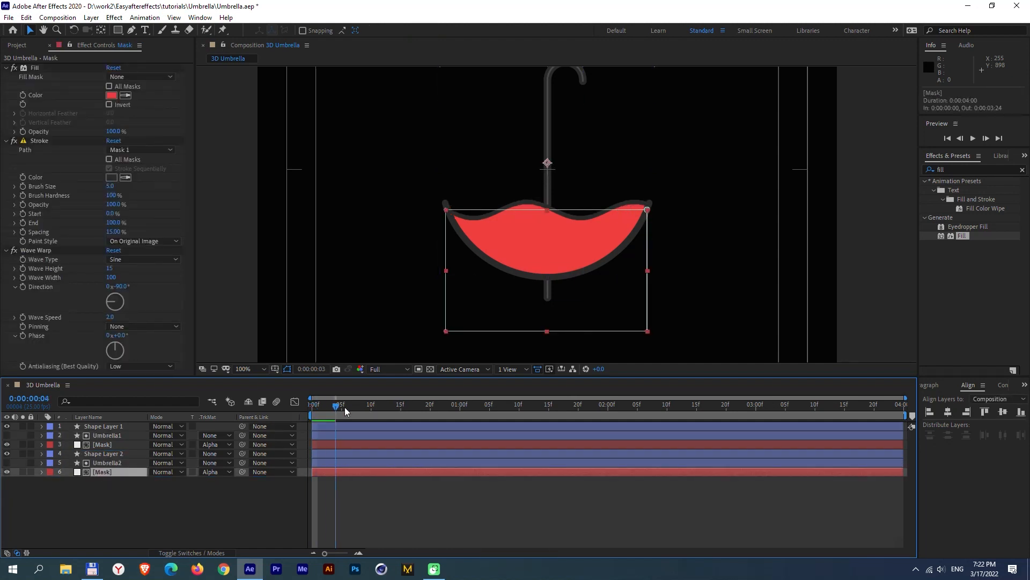
{"action": "left_click", "coordinate": [118, 286]}
{"action": "type", "text": "90"}
{"action": "left_click", "coordinate": [164, 284]}
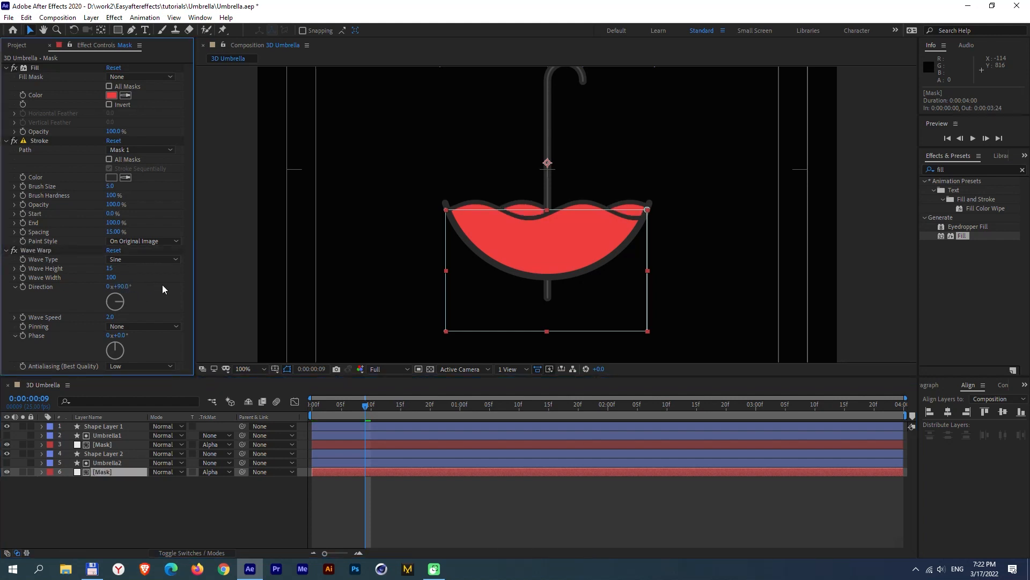
Change the lower Mask copy's Fill color to a very dark red and preview the whole umbrella.
{"action": "left_click", "coordinate": [111, 97]}
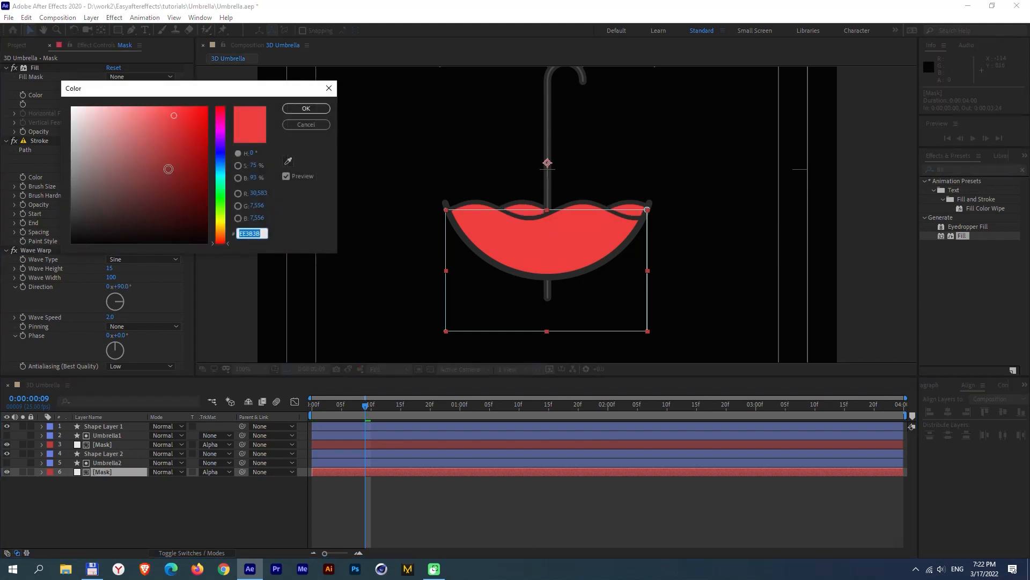
{"action": "left_click", "coordinate": [174, 200]}
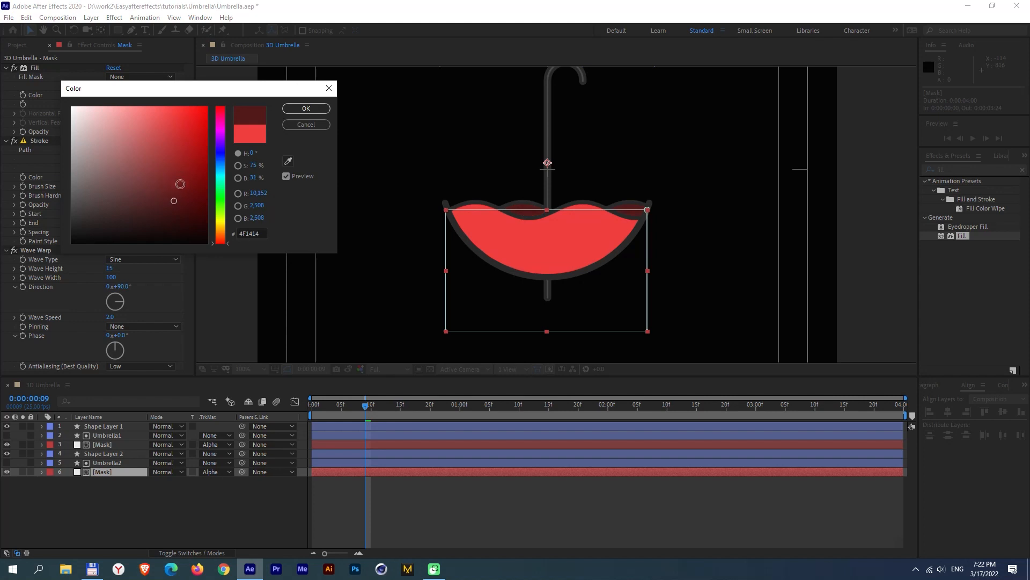
{"action": "left_click_drag", "start_coordinate": [171, 193], "coordinate": [165, 203]}
{"action": "left_click", "coordinate": [306, 109]}
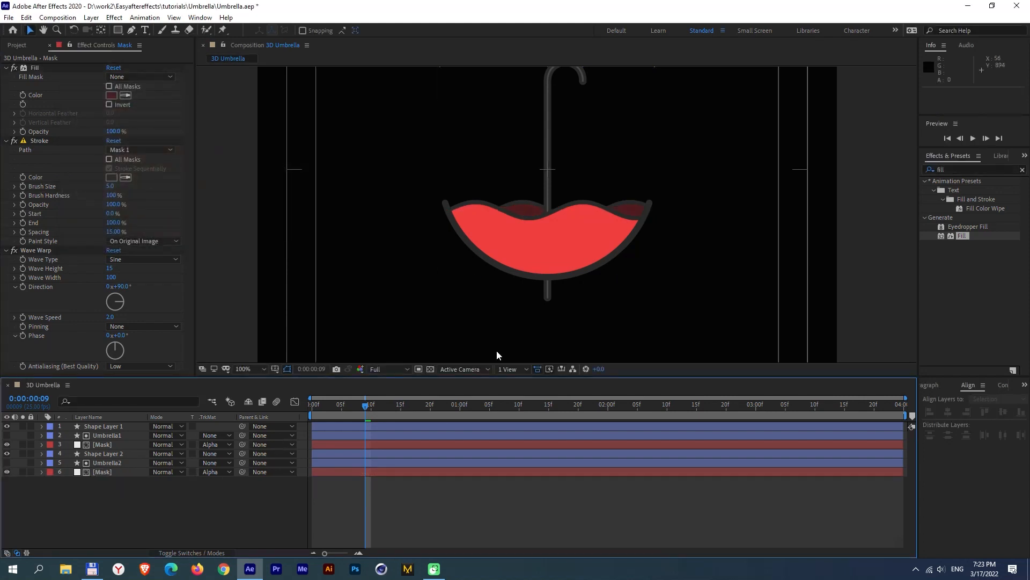
{"action": "key", "text": "KP_0"}
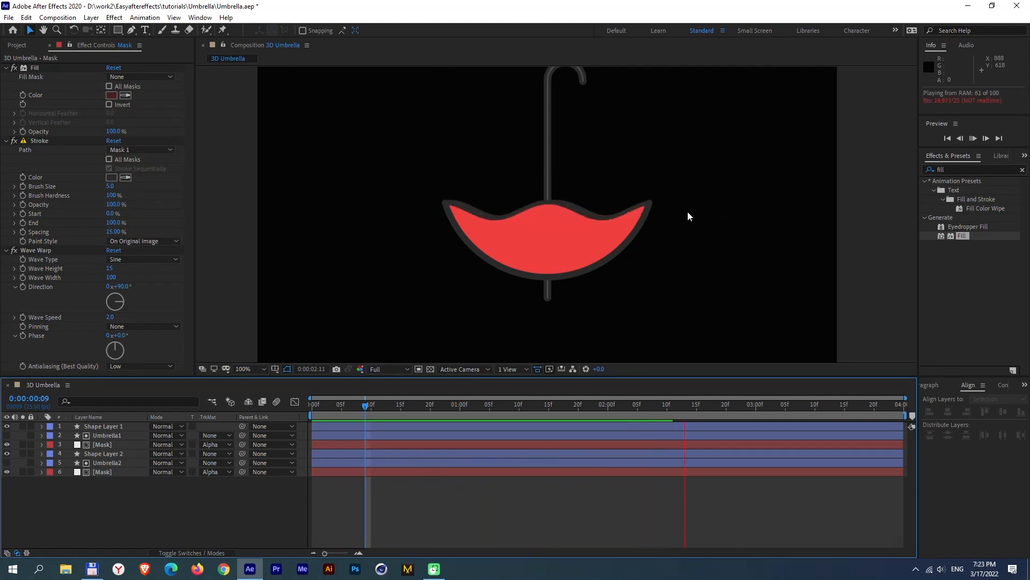
{"action": "key", "text": "KP_0"}
{"action": "scroll", "coordinate": [636, 211], "scroll_direction": "down", "scroll_amount": 1}
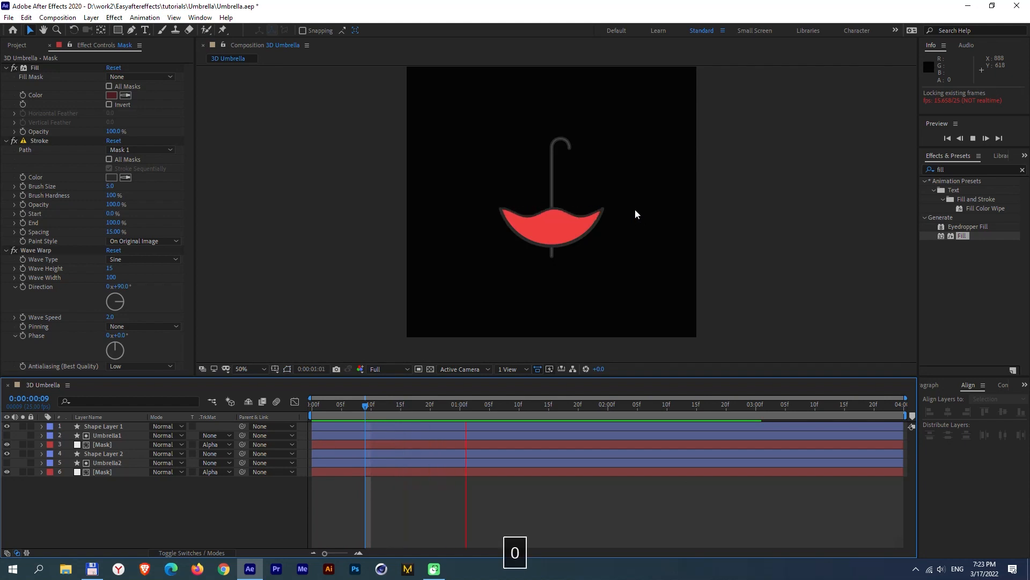
{"action": "key", "text": "KP_0"}
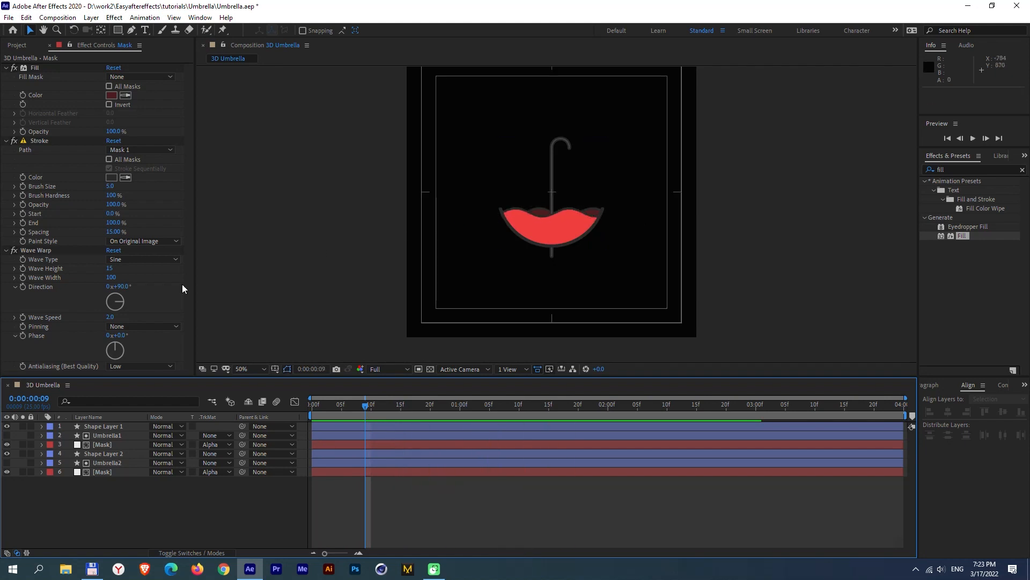
Set the Wave Warp Wave Width of the lower Mask layer to 80.
{"action": "left_click_drag", "start_coordinate": [110, 279], "coordinate": [127, 285]}
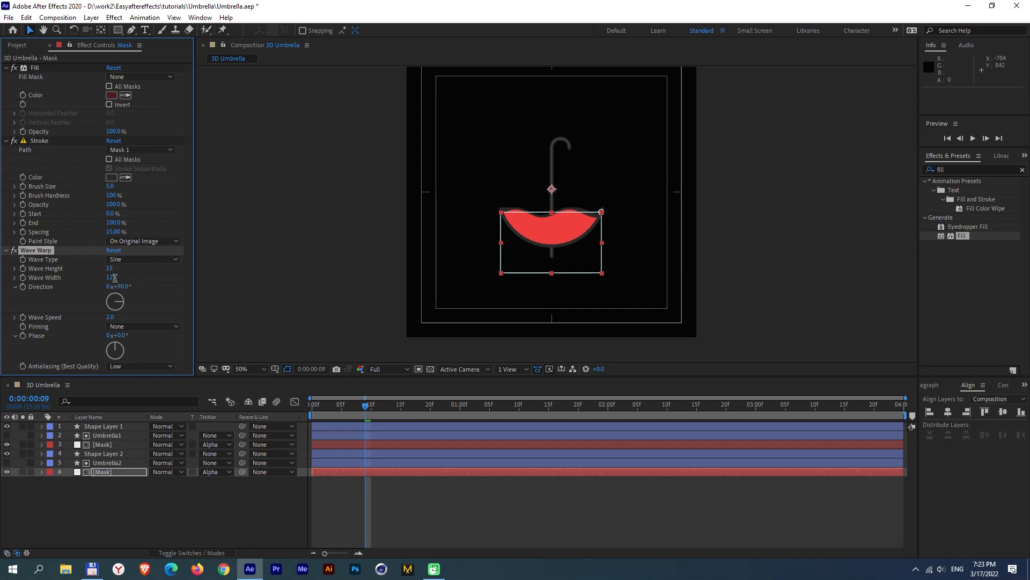
{"action": "left_click", "coordinate": [115, 278]}
{"action": "type", "text": "80"}
{"action": "left_click", "coordinate": [150, 279]}
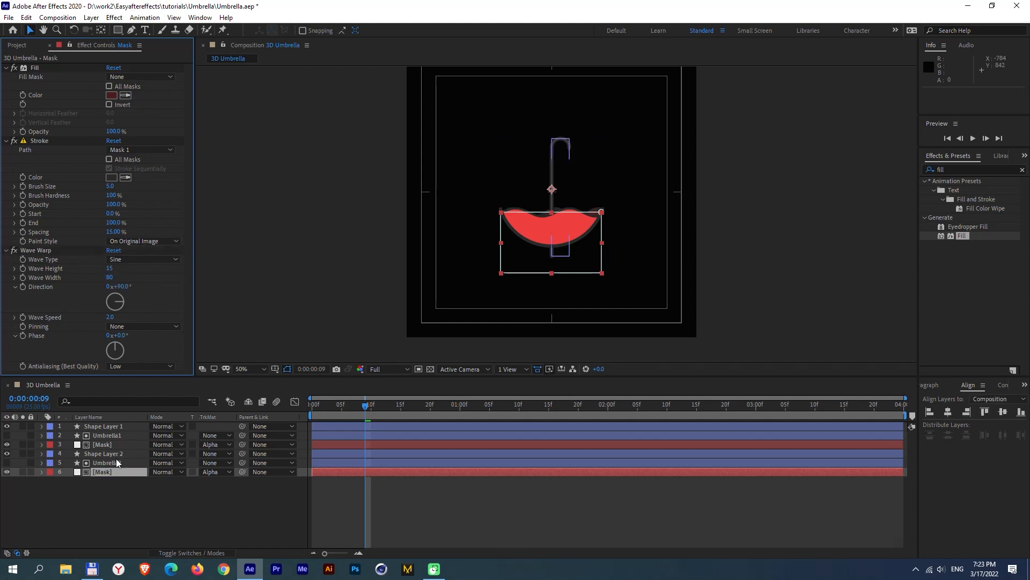
Set the Wave Warp Wave Width of the upper Mask layer to 80 and preview the umbrella.
{"action": "left_click", "coordinate": [107, 445]}
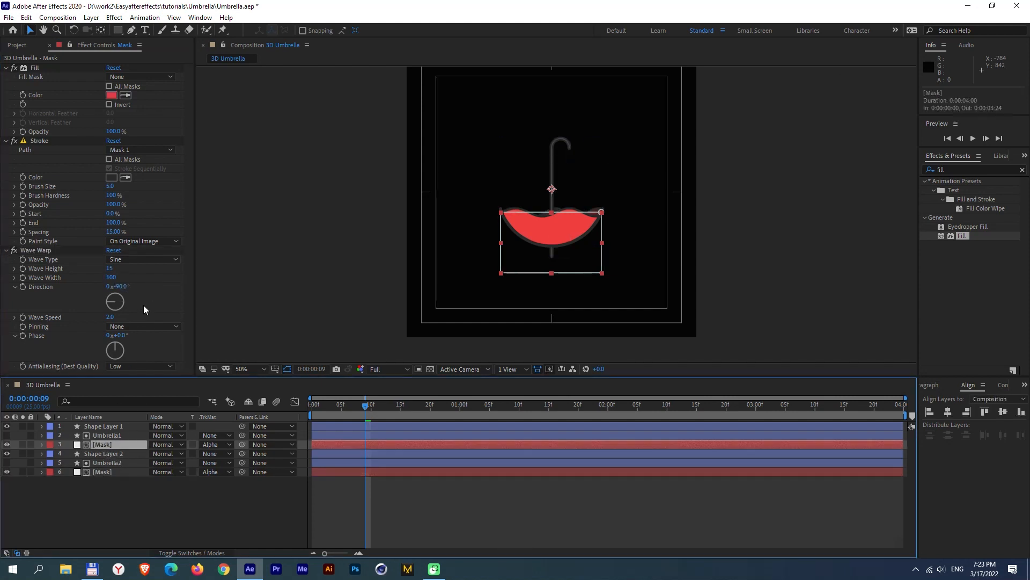
{"action": "left_click", "coordinate": [112, 278]}
{"action": "type", "text": "80"}
{"action": "left_click", "coordinate": [167, 277]}
{"action": "key", "text": "KP_0"}
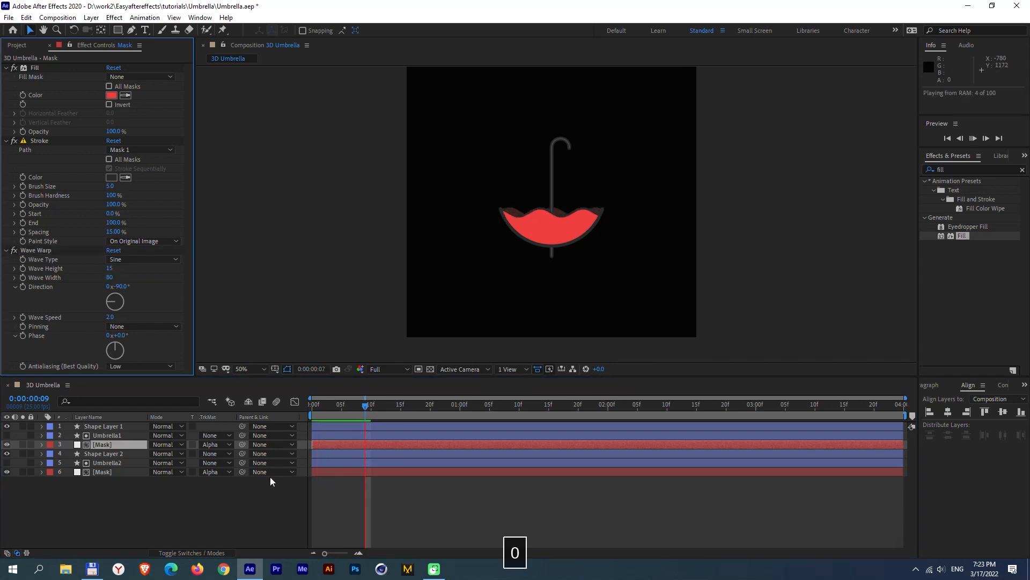
Set the Wave Warp Wave Height to 10 on both Mask layers and preview the gentler waves.
{"action": "key", "text": "KP_0"}
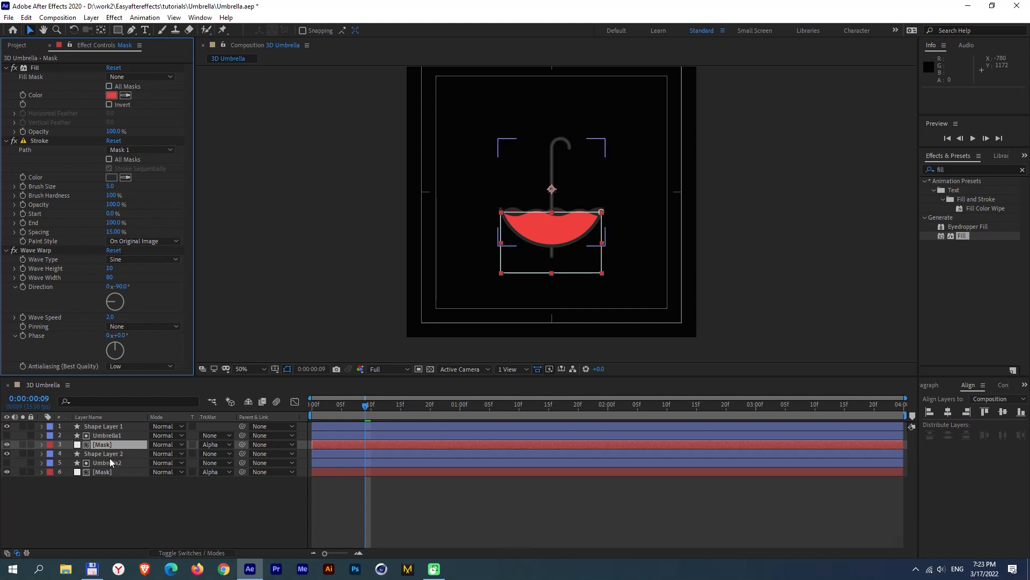
{"action": "left_click", "coordinate": [111, 472]}
{"action": "left_click", "coordinate": [109, 268]}
{"action": "type", "text": "10"}
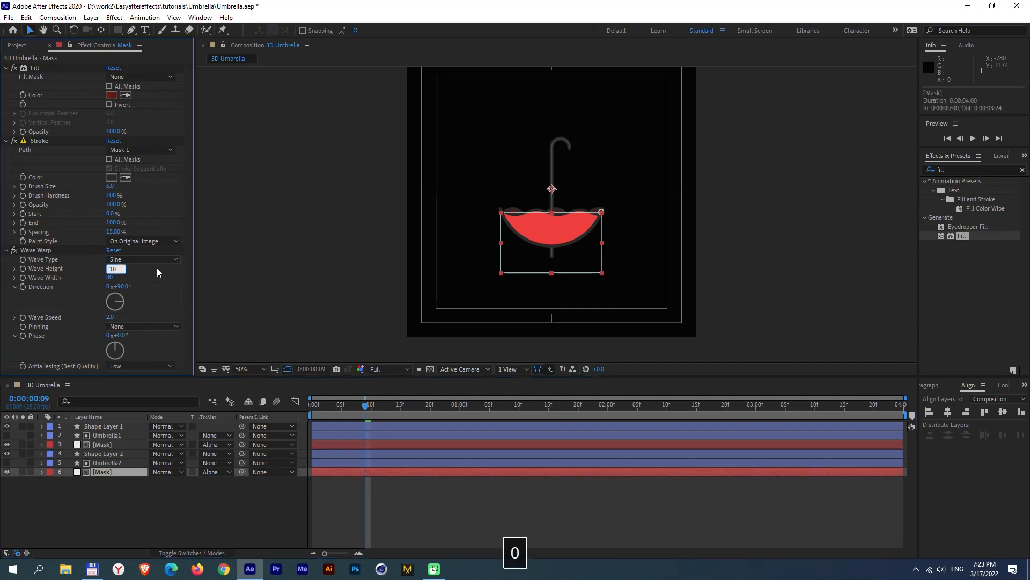
{"action": "left_click", "coordinate": [157, 269]}
{"action": "key", "text": "KP_0"}
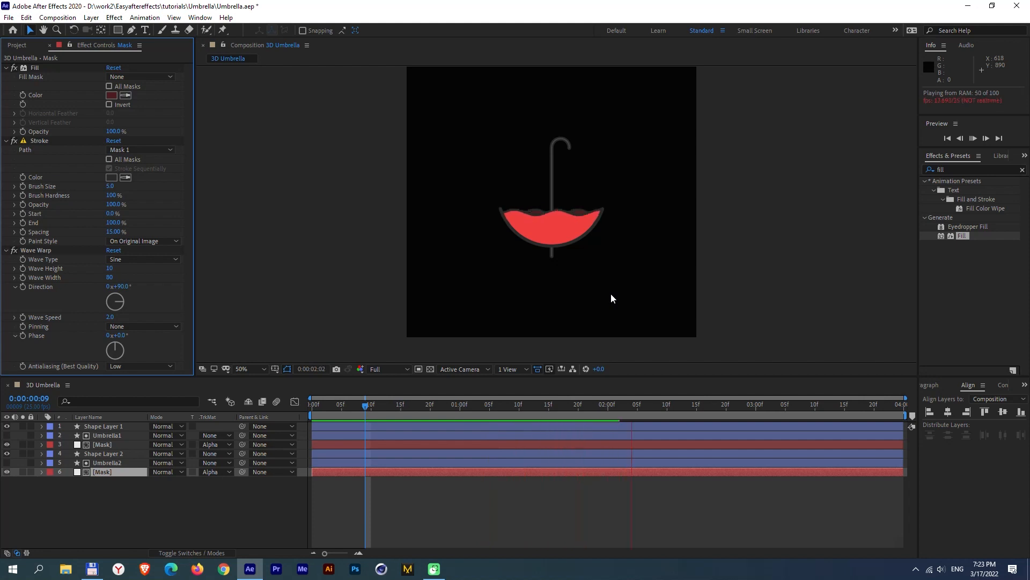
{"action": "key", "text": "KP_0"}
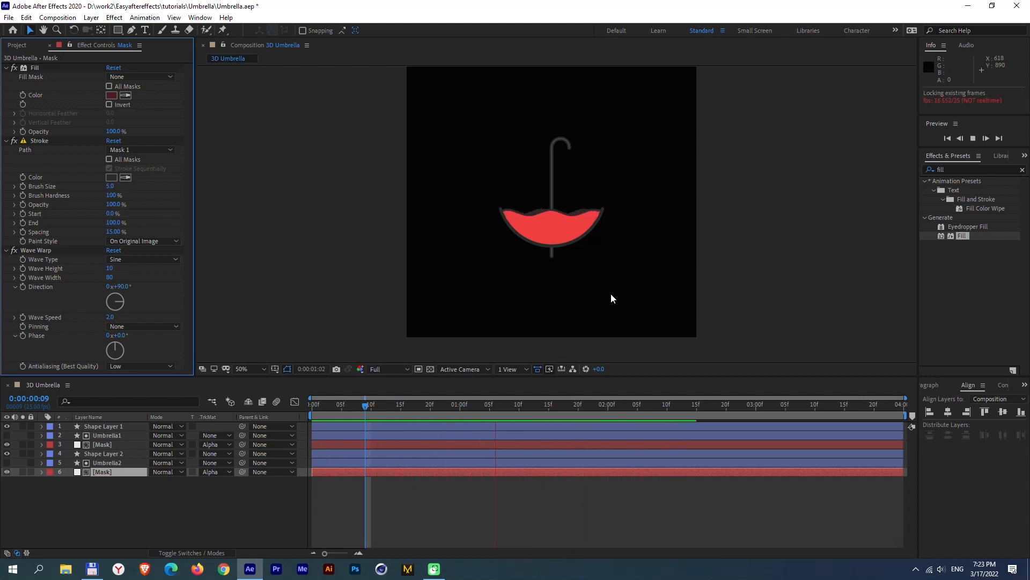
{"action": "key", "text": "KP_0"}
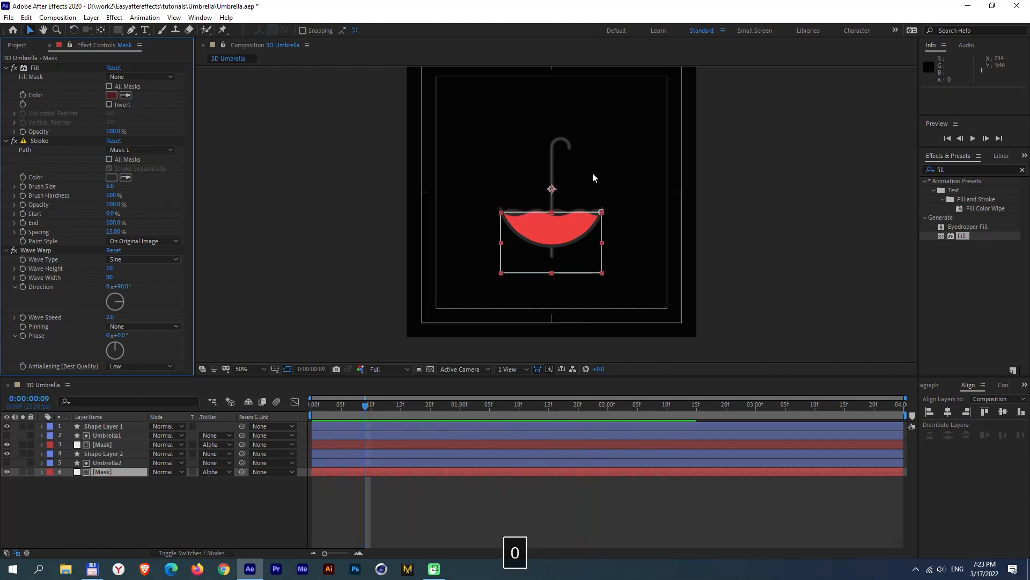
Add a keyframe to the Path property of Shape Layer 2, the handle, and show only its keyframed property.
{"action": "left_click", "coordinate": [230, 543]}
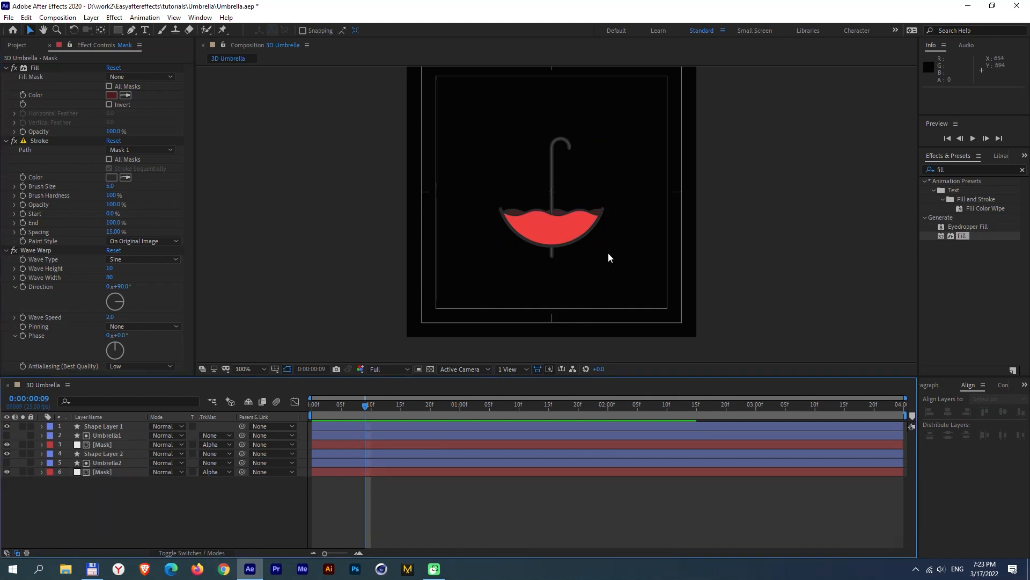
{"action": "scroll", "coordinate": [609, 254], "scroll_direction": "up", "scroll_amount": 1}
{"action": "left_click_drag", "start_coordinate": [552, 239], "coordinate": [571, 266]}
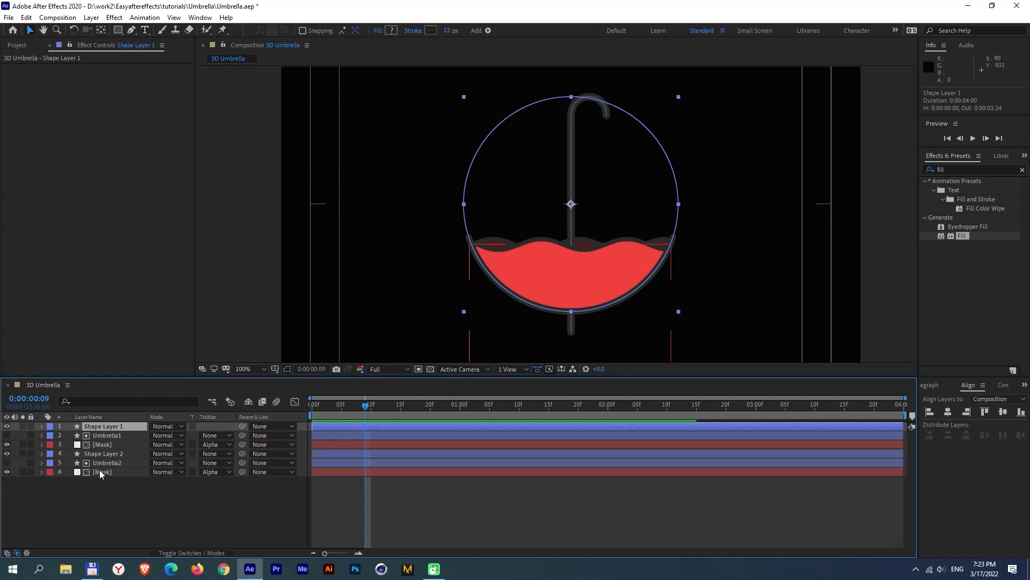
{"action": "left_click", "coordinate": [109, 453]}
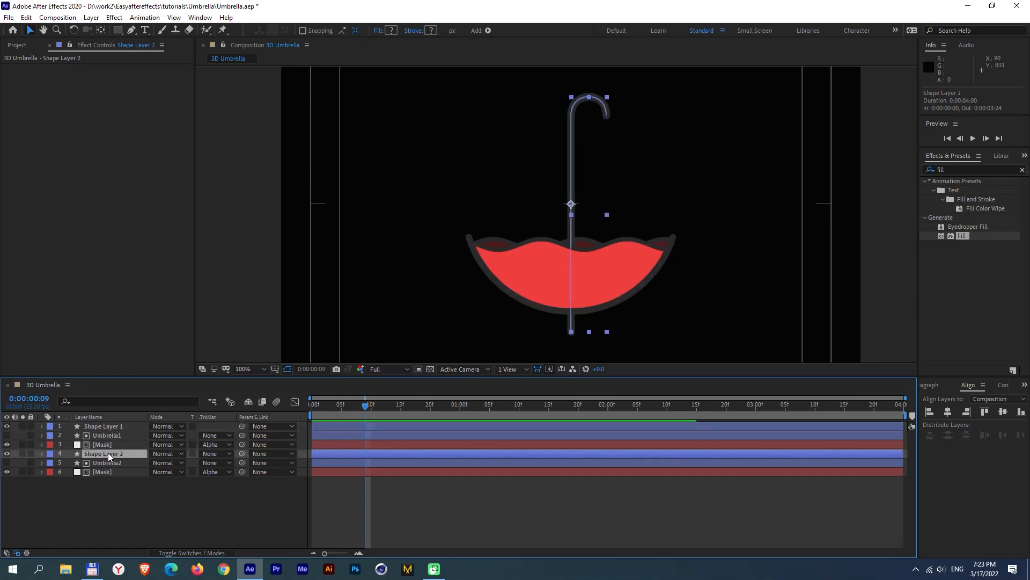
{"action": "left_click", "coordinate": [41, 453]}
{"action": "left_click", "coordinate": [70, 458]}
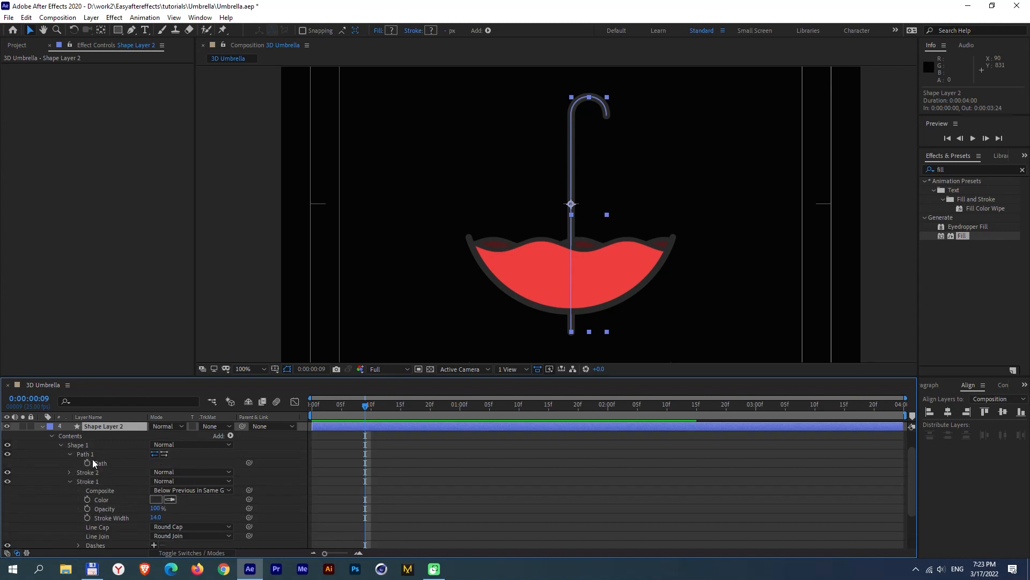
{"action": "left_click", "coordinate": [89, 461]}
{"action": "key", "text": "u"}
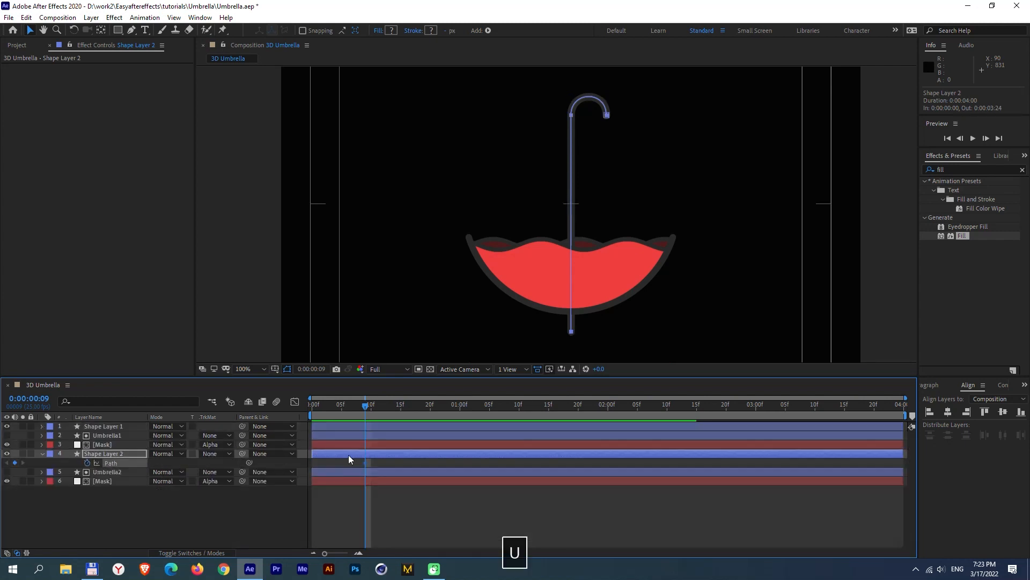
Move the handle's Path keyframe to 1 second, and at 0 seconds flip the hook's end point to the opposite side of the shaft.
{"action": "left_click_drag", "start_coordinate": [366, 406], "coordinate": [461, 409]}
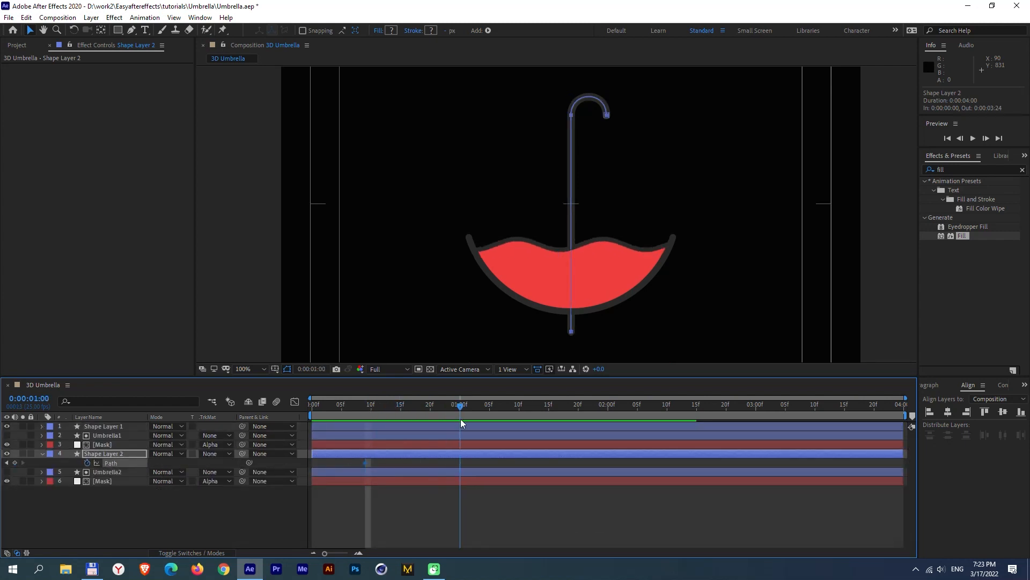
{"action": "left_click_drag", "start_coordinate": [365, 463], "coordinate": [459, 472]}
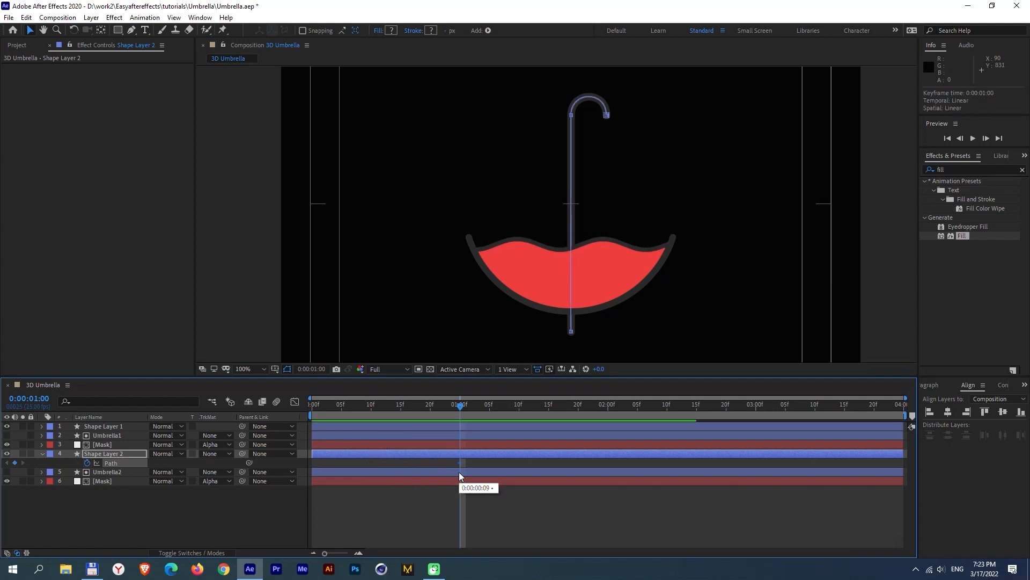
{"action": "left_click_drag", "start_coordinate": [388, 408], "coordinate": [265, 419]}
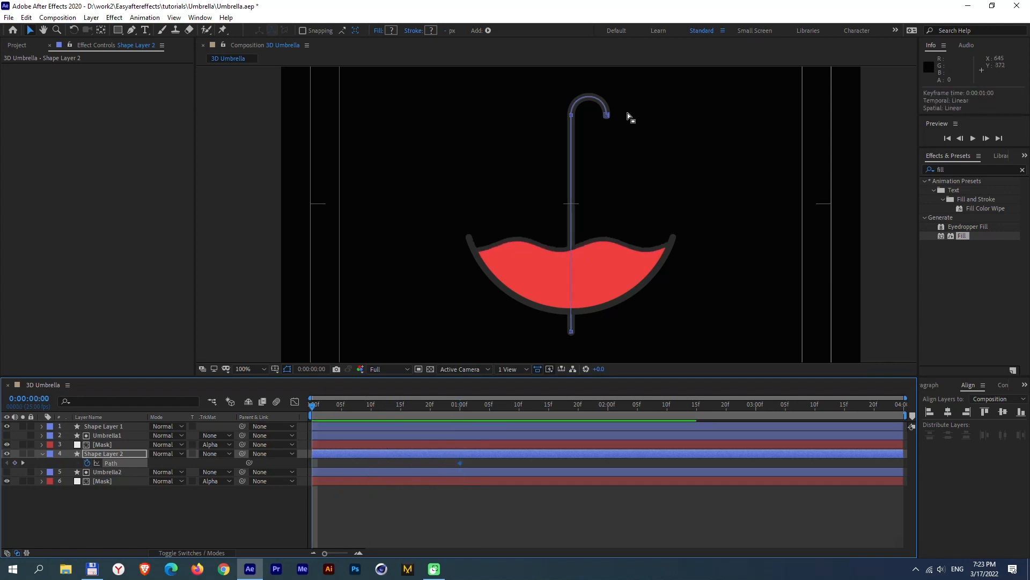
{"action": "left_click_drag", "start_coordinate": [626, 99], "coordinate": [535, 118]}
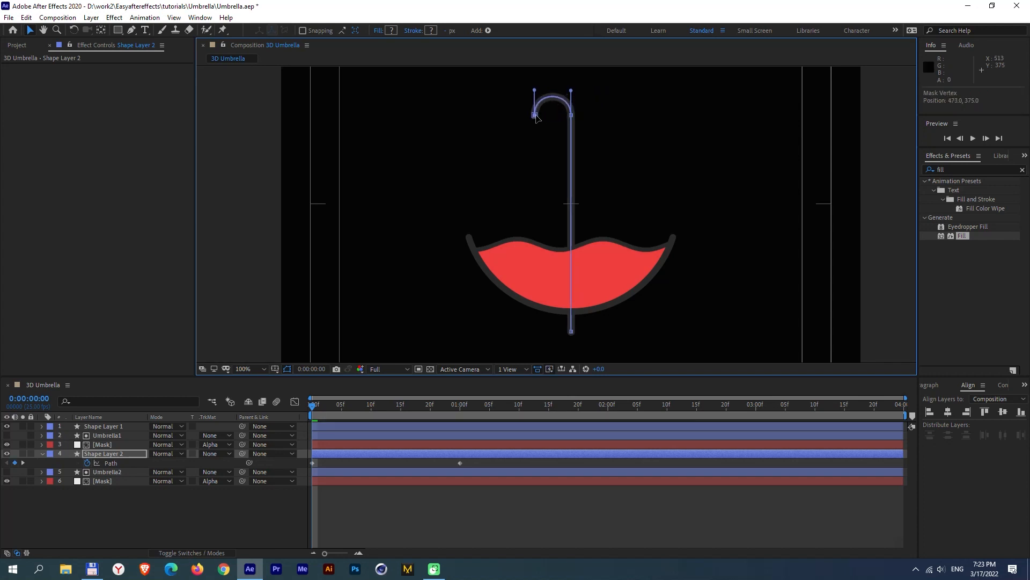
Apply Easy Ease to both Path keyframes of the handle and preview the hook's motion.
{"action": "left_click_drag", "start_coordinate": [466, 463], "coordinate": [316, 468]}
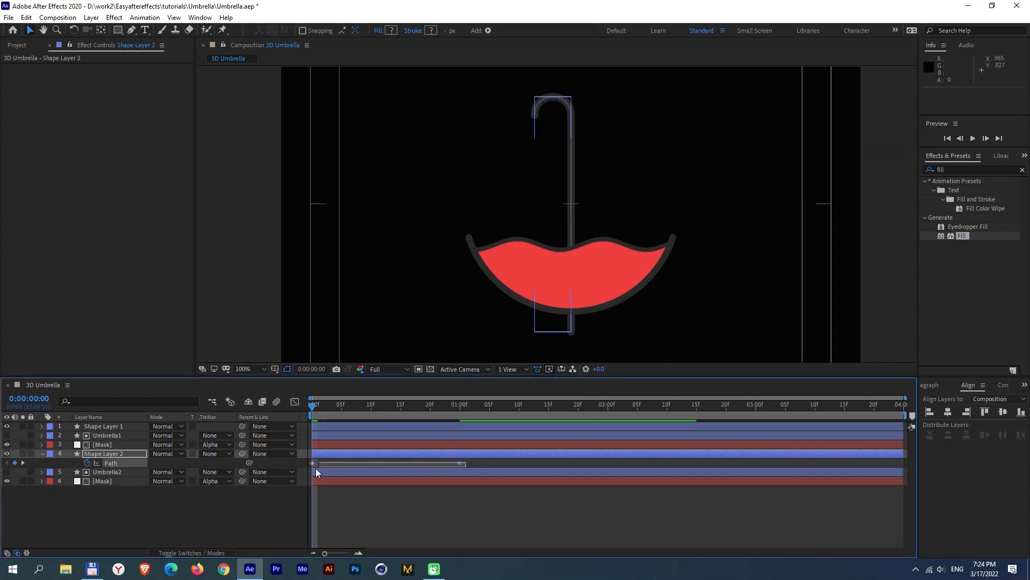
{"action": "key", "text": "F9"}
{"action": "key", "text": "0"}
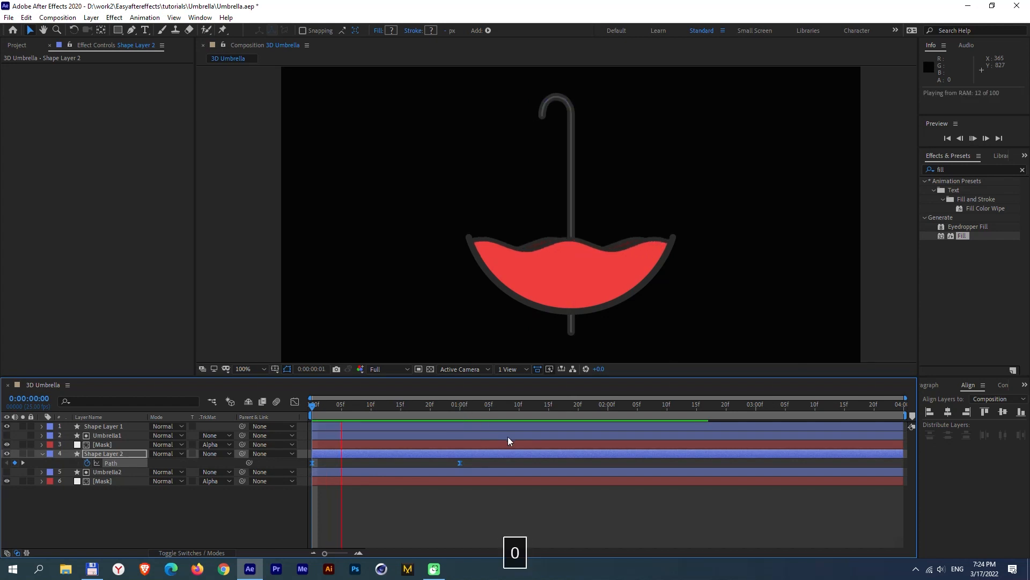
{"action": "key", "text": "0"}
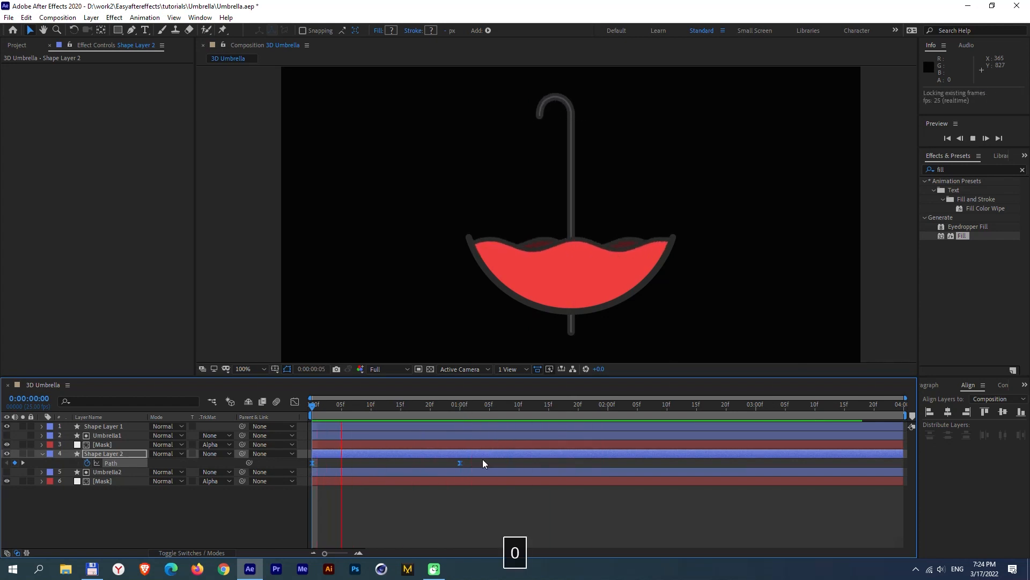
Copy the handle's two Path keyframes and paste them at 2 seconds.
{"action": "left_click_drag", "start_coordinate": [477, 464], "coordinate": [299, 472]}
{"action": "key", "text": "ctrl+c"}
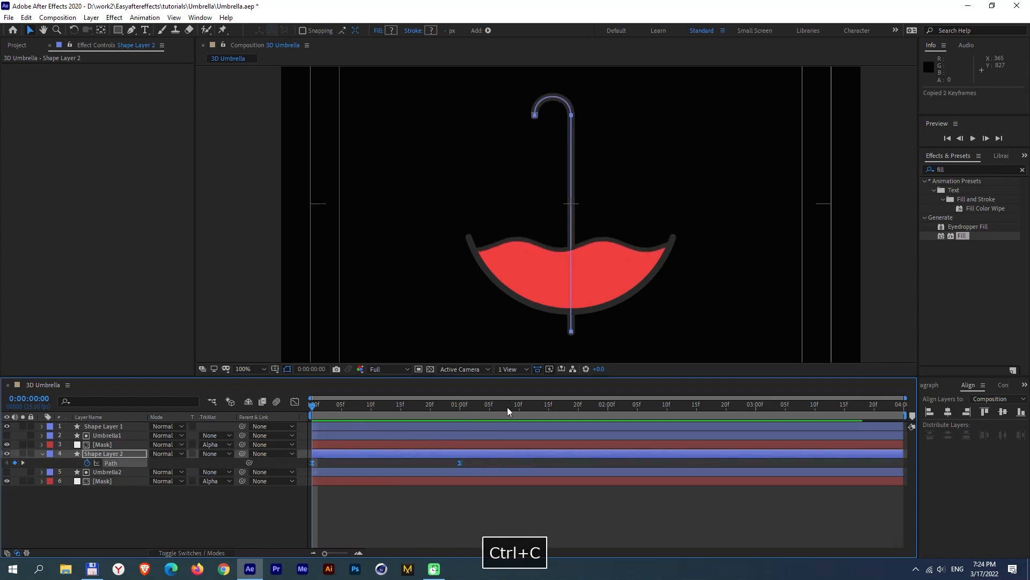
{"action": "left_click", "coordinate": [608, 409]}
{"action": "key", "text": "ctrl+v"}
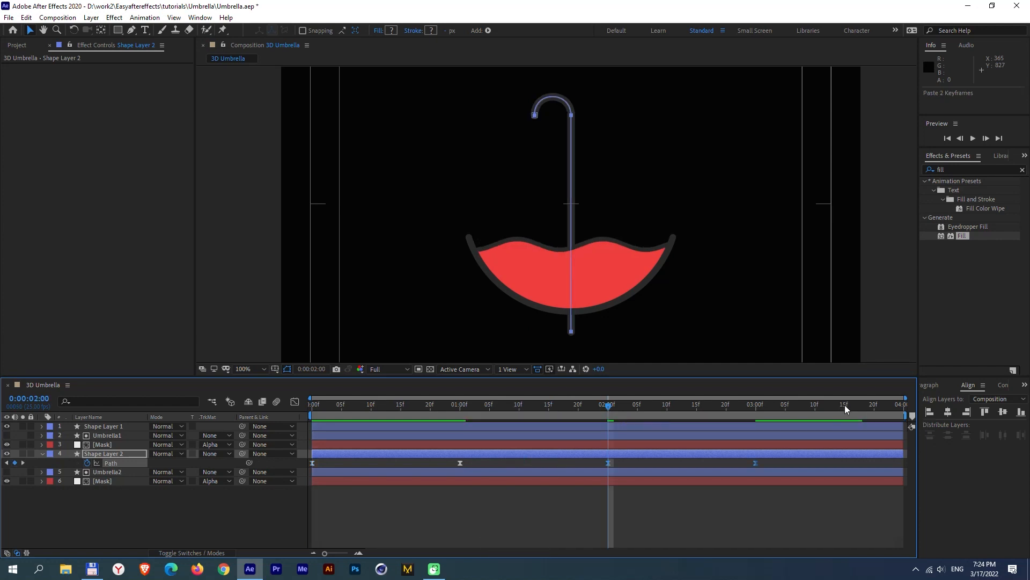
Copy the handle's Path keyframe at 2 seconds to the 4-second mark to close the loop, then preview and collapse the layer.
{"action": "key", "text": "End"}
{"action": "left_click_drag", "start_coordinate": [715, 463], "coordinate": [583, 469]}
{"action": "key", "text": "ctrl+c"}
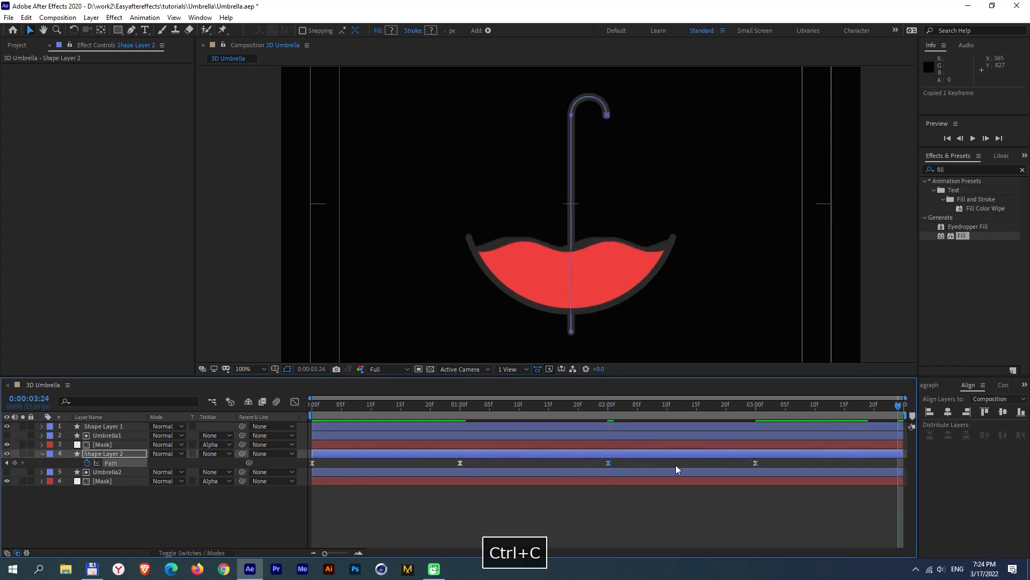
{"action": "key", "text": "ctrl+v"}
{"action": "left_click_drag", "start_coordinate": [900, 466], "coordinate": [902, 466]}
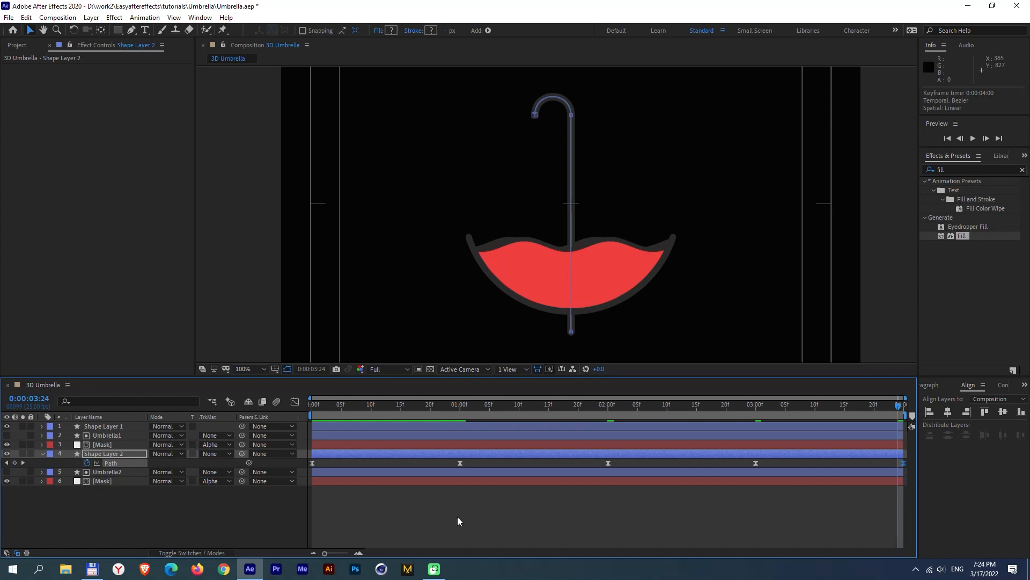
{"action": "key", "text": "0"}
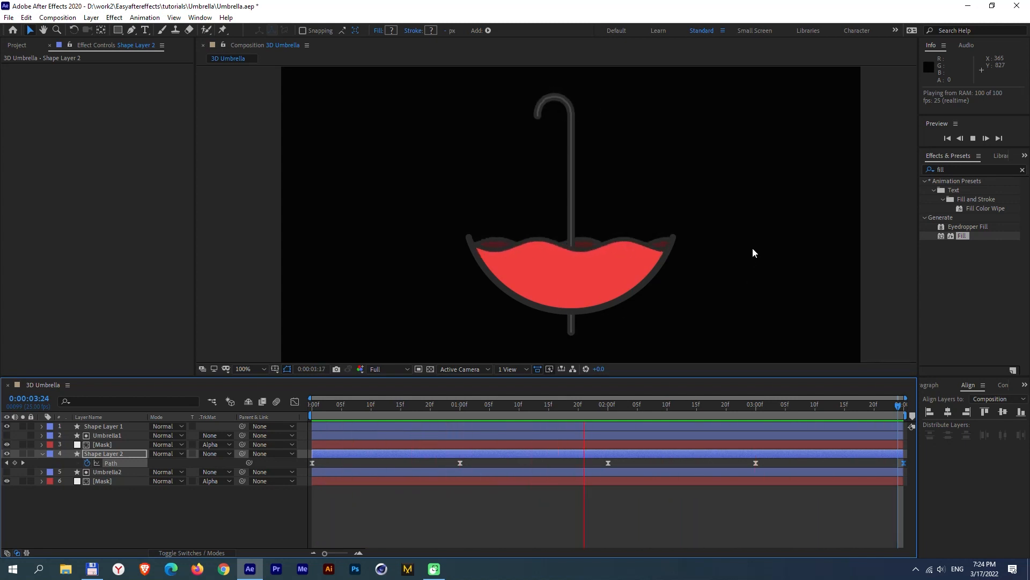
{"action": "key", "text": "0"}
{"action": "left_click", "coordinate": [113, 508]}
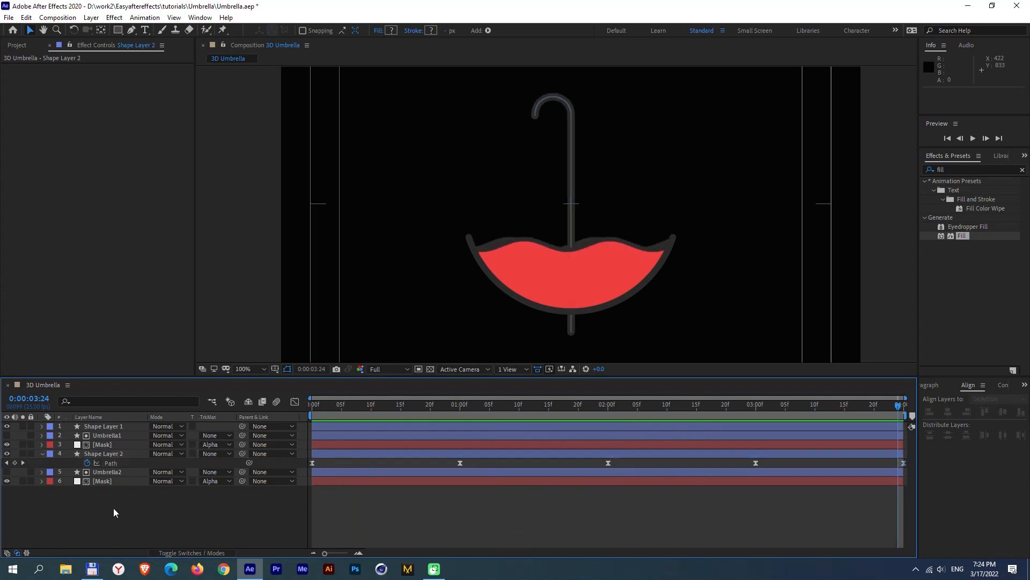
{"action": "left_click", "coordinate": [41, 453]}
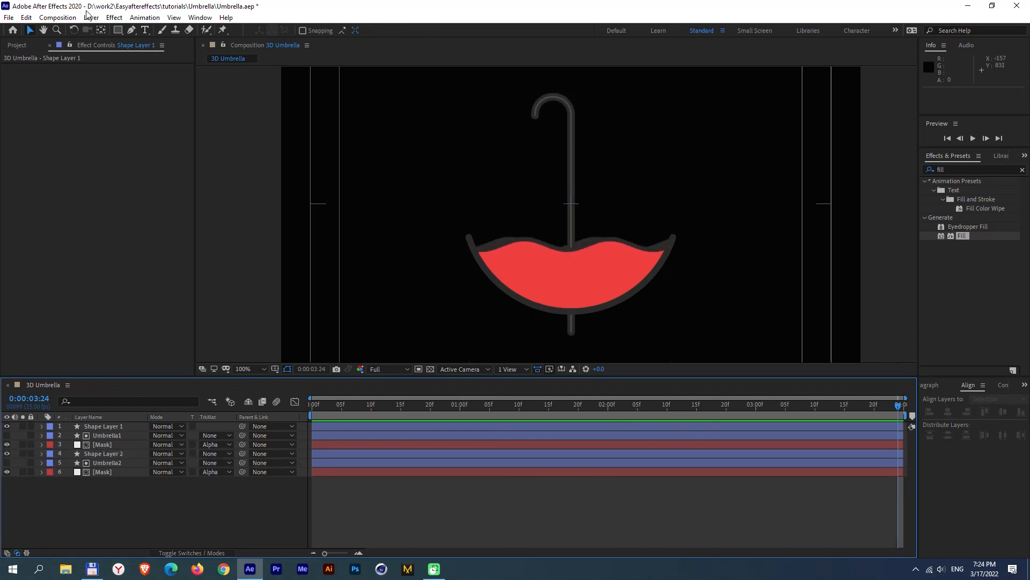
Create a new empty shape layer and add an ellipse path to it.
{"action": "left_click", "coordinate": [91, 17]}
{"action": "mouse_move", "coordinate": [108, 30]}
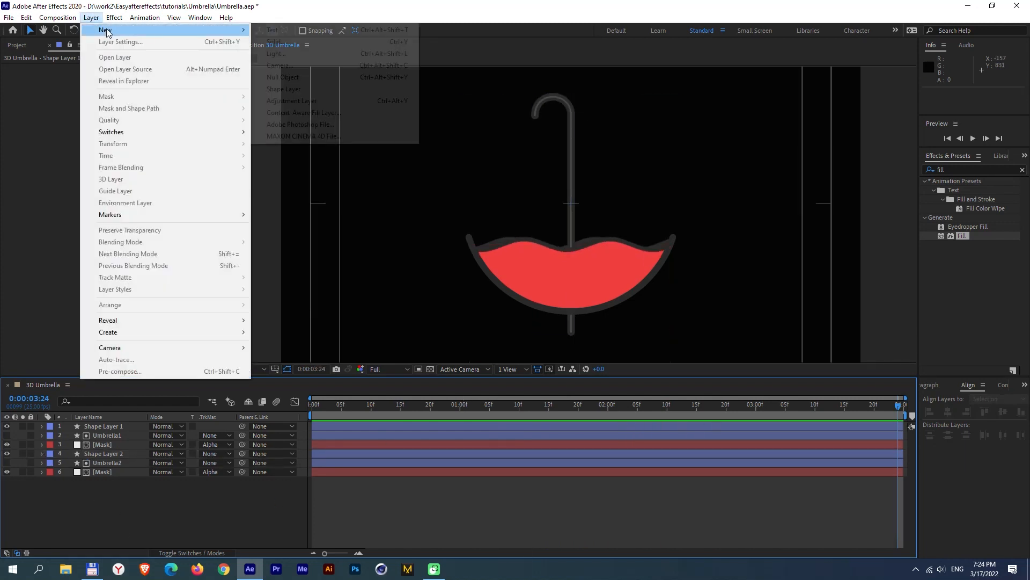
{"action": "left_click", "coordinate": [311, 89]}
{"action": "left_click", "coordinate": [403, 31]}
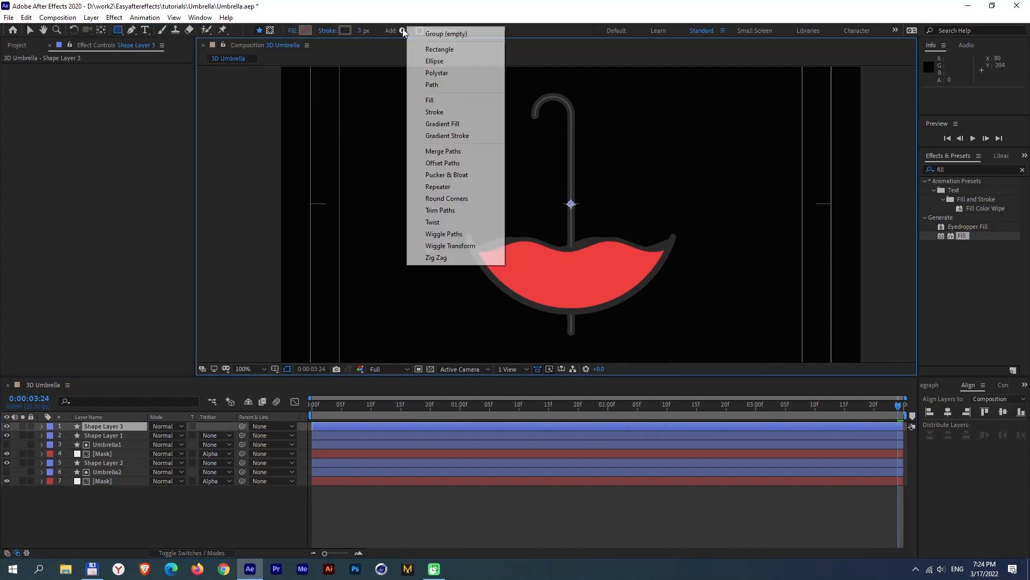
{"action": "left_click", "coordinate": [434, 60]}
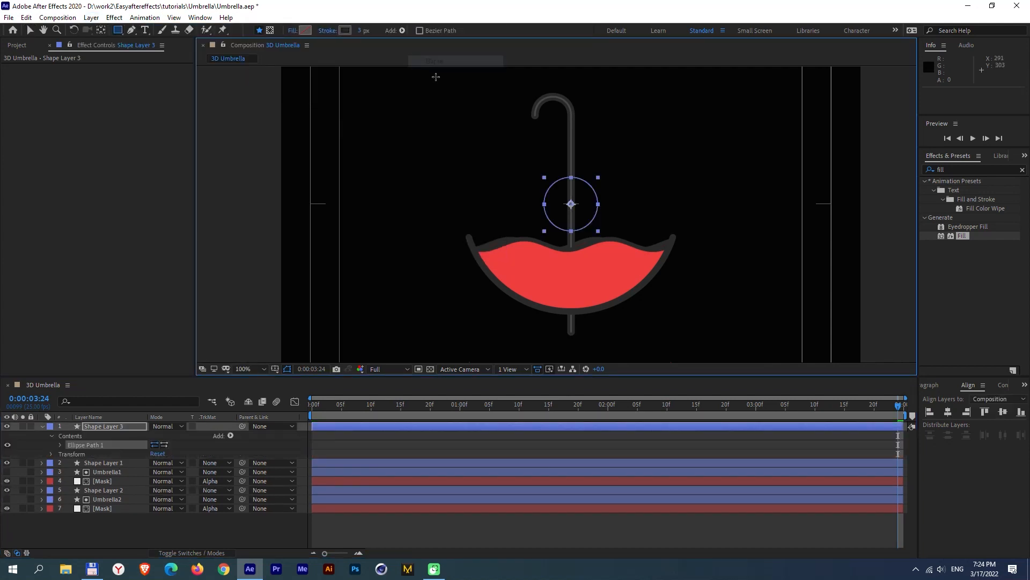
Add a Fill to the new ellipse and set its color to white.
{"action": "left_click", "coordinate": [404, 31]}
{"action": "left_click", "coordinate": [424, 94]}
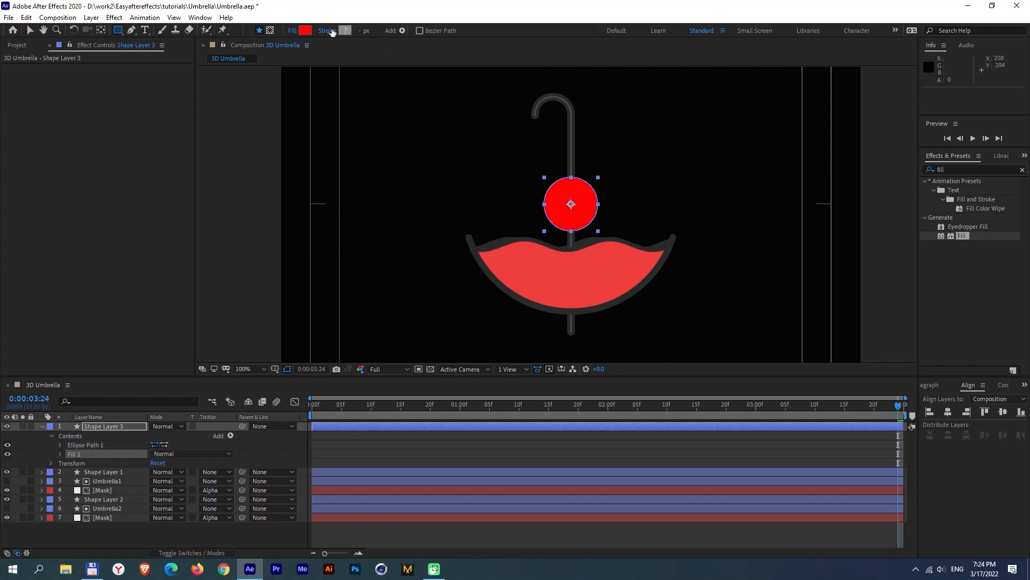
{"action": "left_click", "coordinate": [306, 30]}
{"action": "left_click", "coordinate": [76, 109]}
{"action": "left_click", "coordinate": [320, 106]}
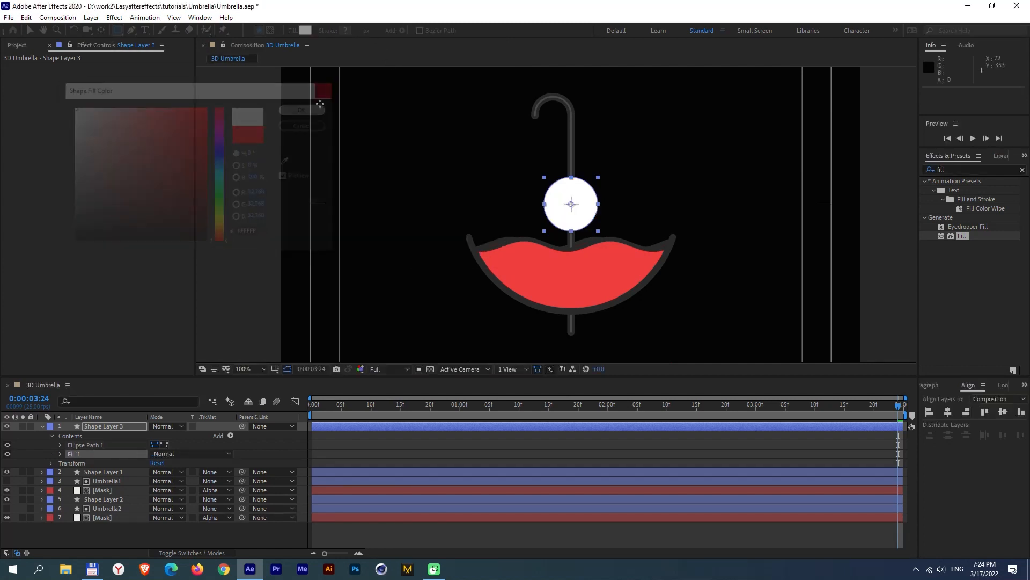
Set the Size of Shape Layer 3's ellipse path to 50 by 50.
{"action": "left_click", "coordinate": [59, 444]}
{"action": "left_click", "coordinate": [168, 450]}
{"action": "type", "text": "50"}
{"action": "key", "text": "Return"}
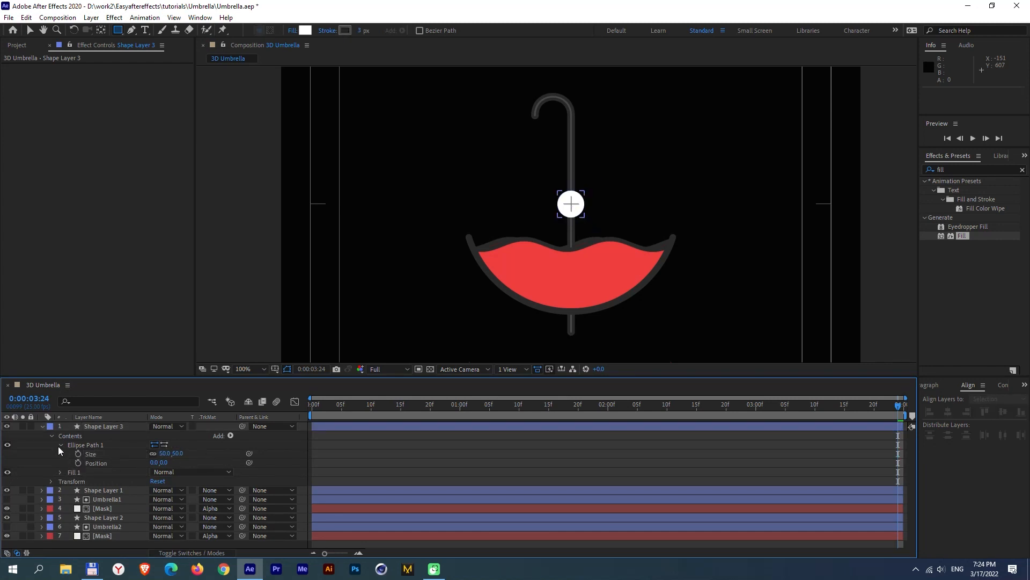
Add a Repeater to Shape Layer 3 and set its Copies to 8.
{"action": "left_click", "coordinate": [231, 436]}
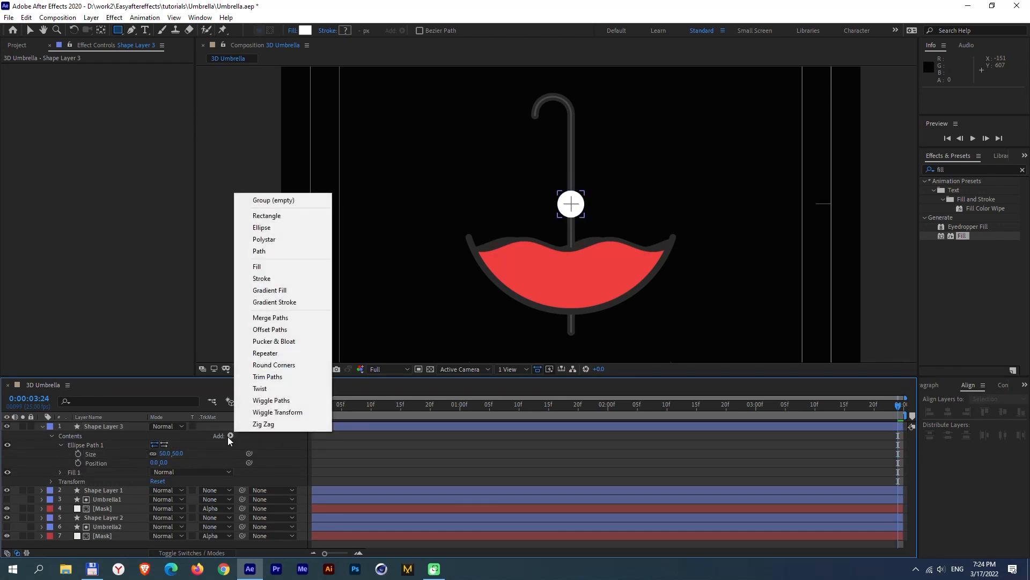
{"action": "left_click", "coordinate": [266, 352]}
{"action": "left_click", "coordinate": [62, 482]}
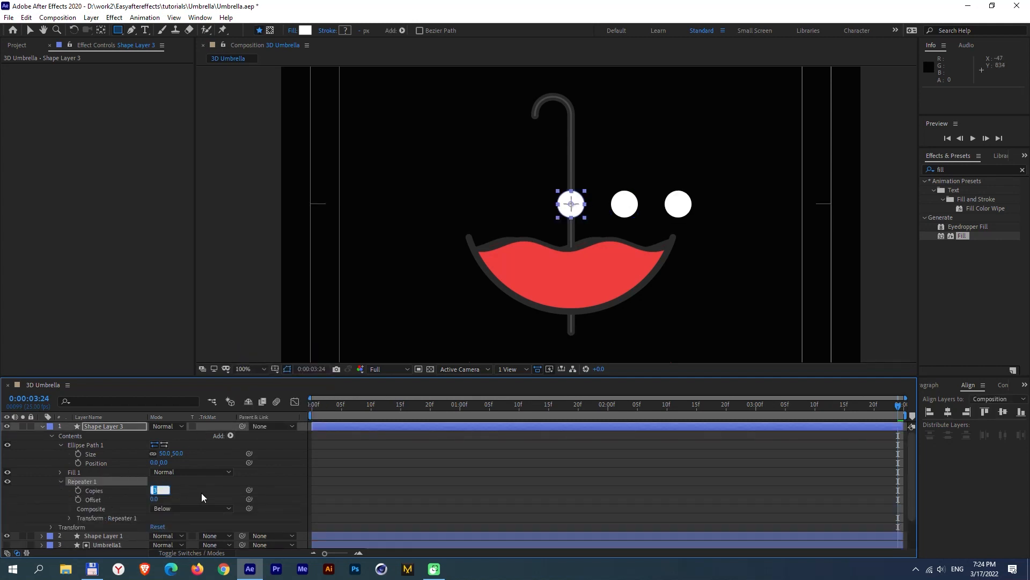
{"action": "type", "text": "8"}
{"action": "left_click", "coordinate": [103, 507]}
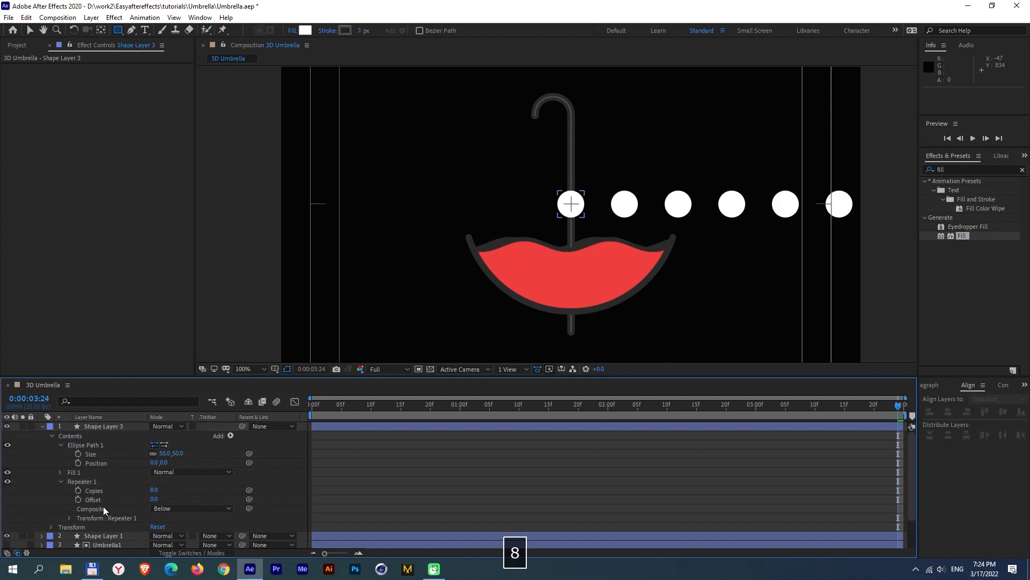
Try a horizontal Position of 50 in the Repeater's transform, and set it back to 100.
{"action": "left_click", "coordinate": [68, 517]}
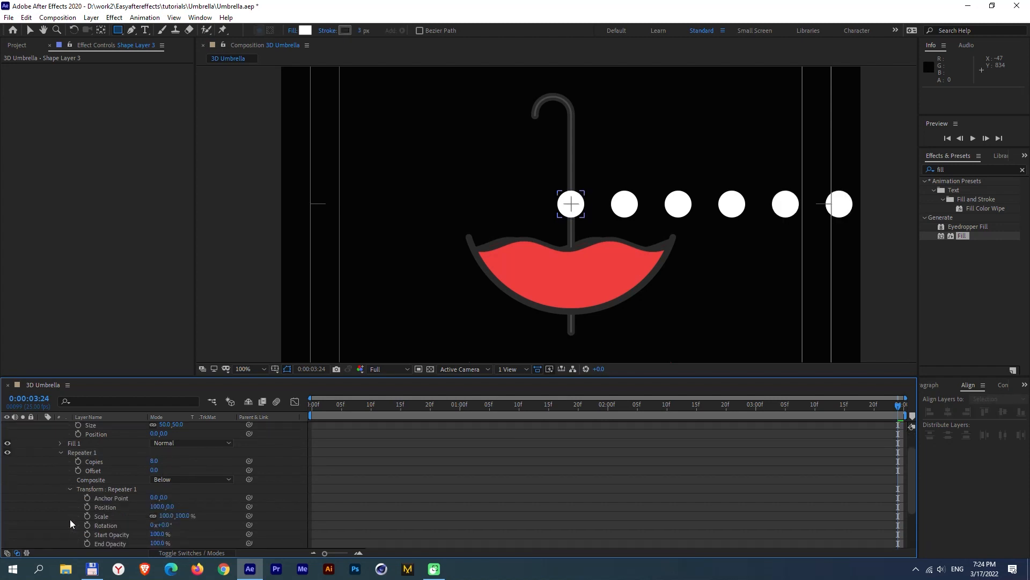
{"action": "left_click", "coordinate": [159, 506]}
{"action": "type", "text": "50"}
{"action": "key", "text": "Return"}
{"action": "left_click", "coordinate": [158, 506]}
{"action": "type", "text": "100"}
{"action": "key", "text": "Return"}
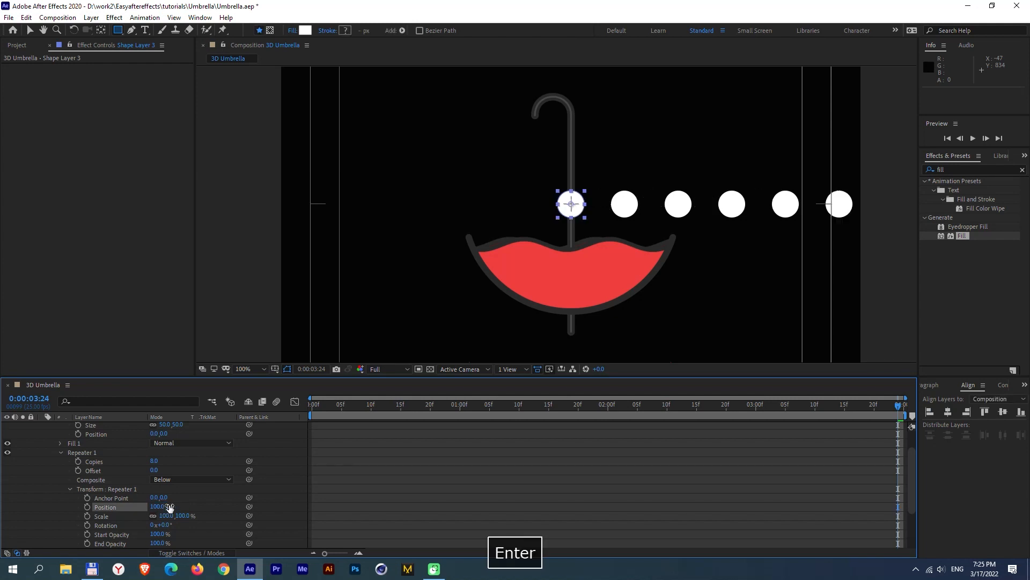
Move the row of circles onto the red canopy at about 385, 649 and collapse the Repeater.
{"action": "left_click", "coordinate": [30, 30]}
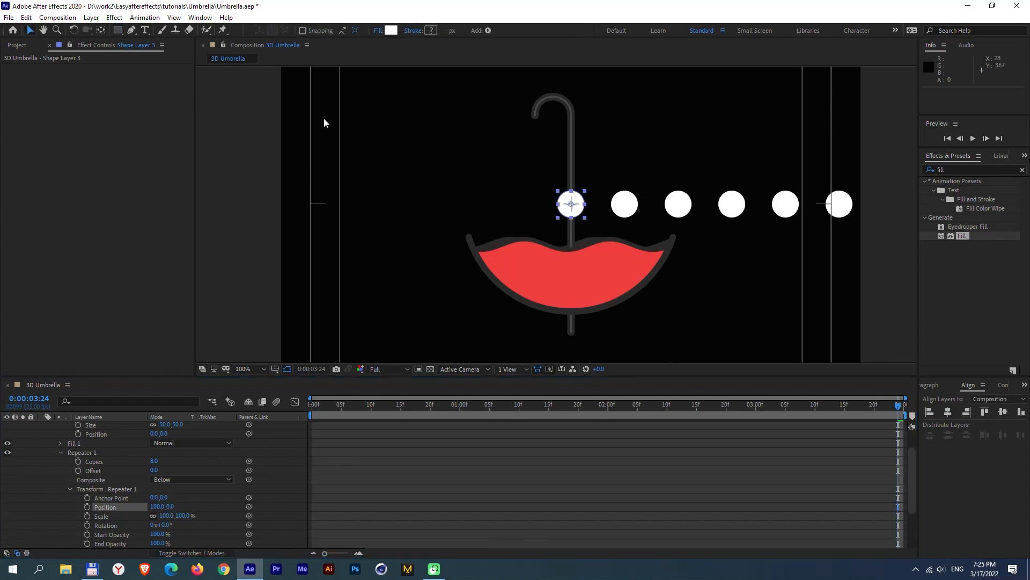
{"action": "left_click_drag", "start_coordinate": [562, 207], "coordinate": [488, 265]}
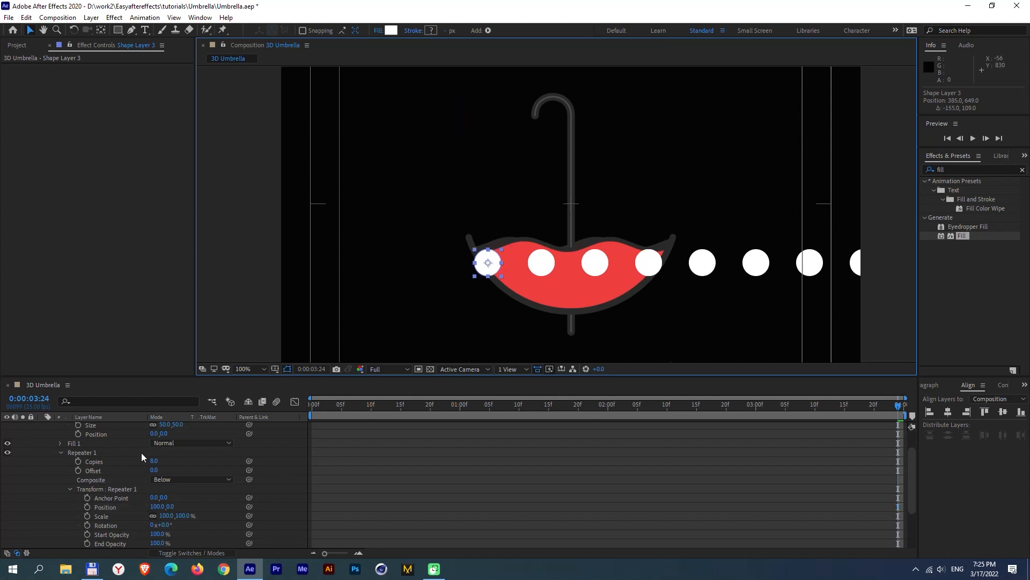
{"action": "scroll", "coordinate": [141, 452], "scroll_direction": "up", "scroll_amount": 2}
{"action": "left_click", "coordinate": [61, 482]}
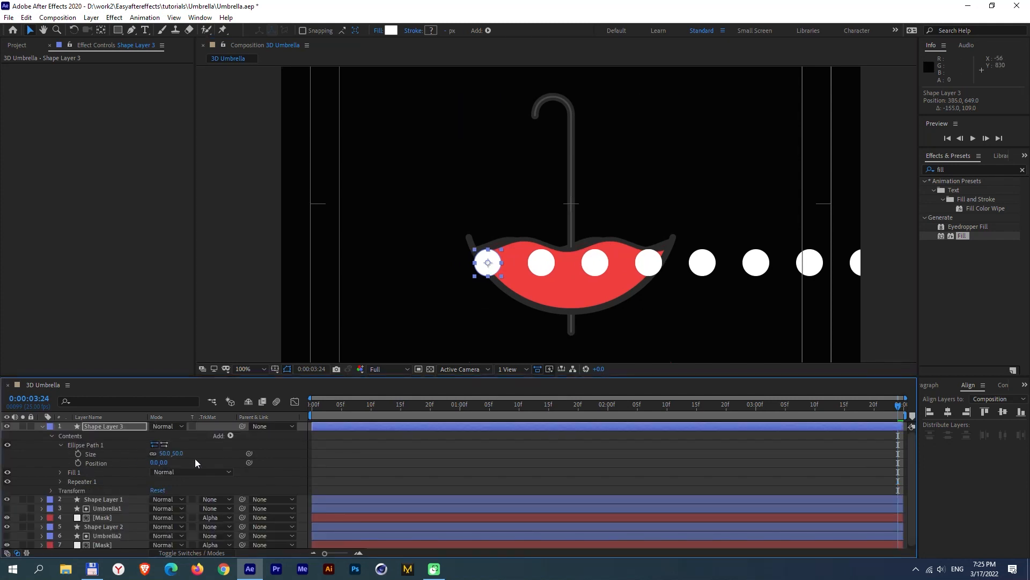
Add a second Repeater to Shape Layer 3 and set its Copies to 2.
{"action": "left_click", "coordinate": [234, 433]}
{"action": "left_click", "coordinate": [279, 356]}
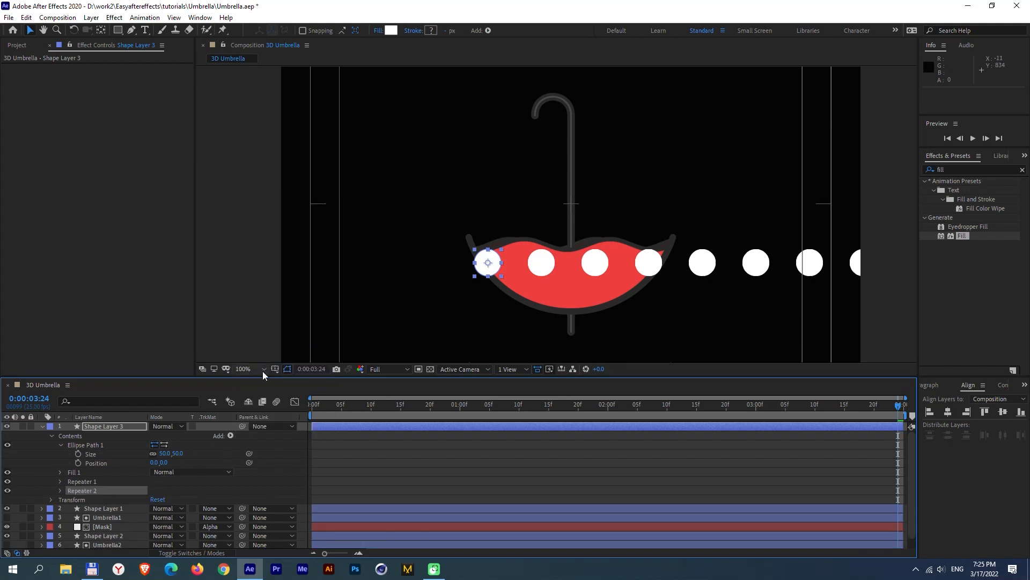
{"action": "left_click", "coordinate": [60, 491]}
{"action": "type", "text": "2"}
{"action": "left_click", "coordinate": [106, 520]}
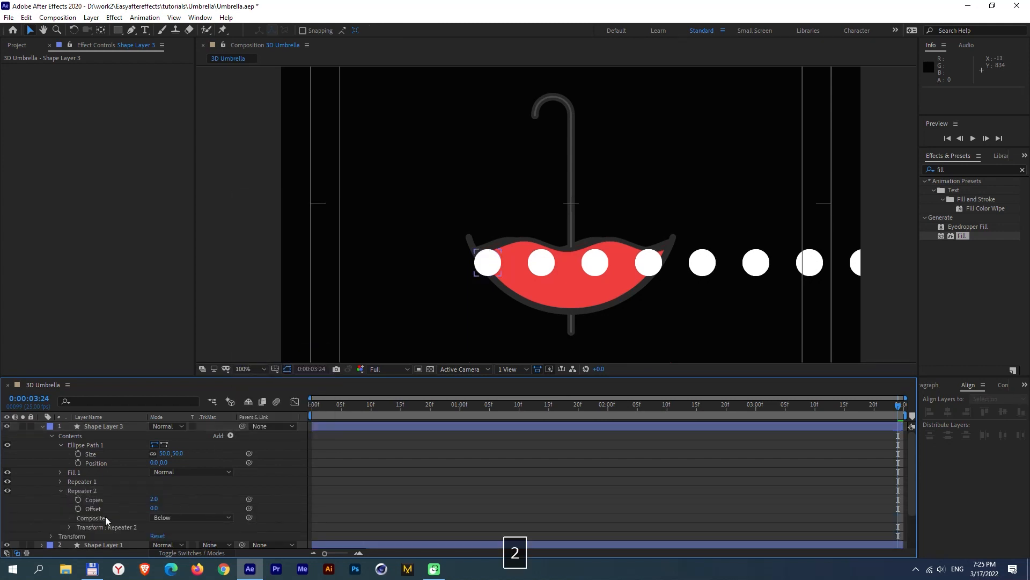
Set the second Repeater's transform Position to 56, 61 to offset a staggered second row of circles.
{"action": "left_click", "coordinate": [68, 527]}
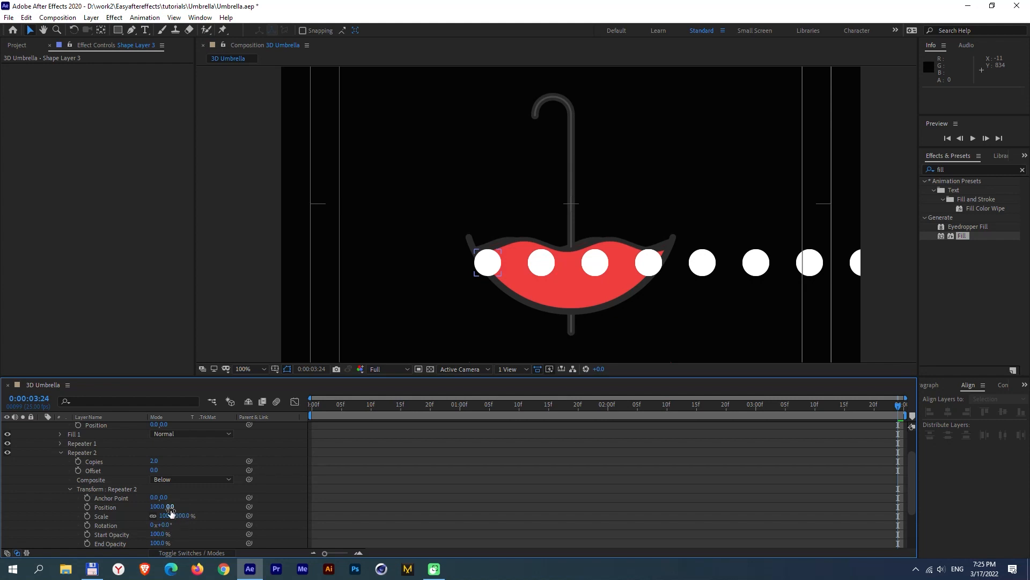
{"action": "left_click_drag", "start_coordinate": [171, 510], "coordinate": [207, 508]}
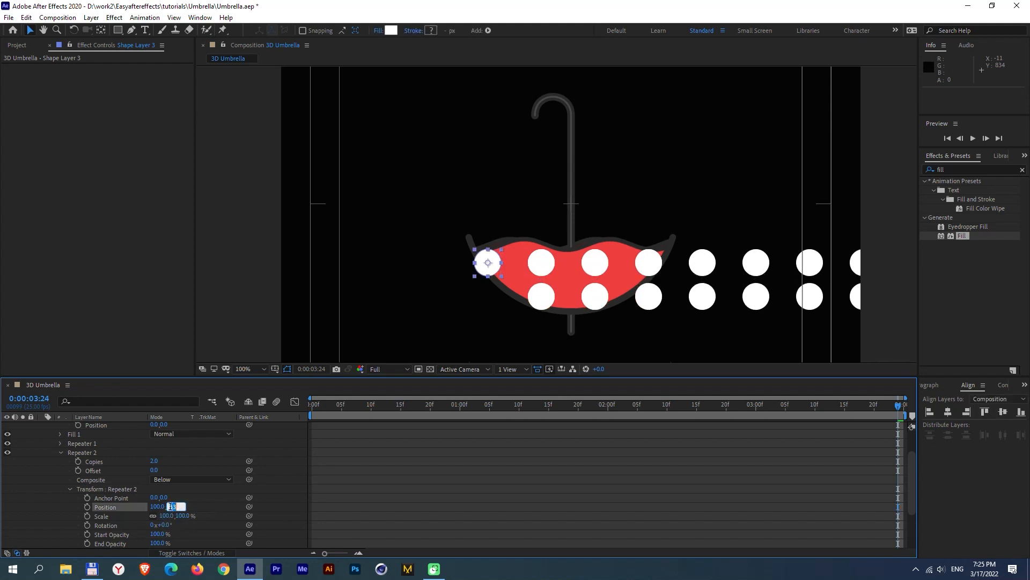
{"action": "type", "text": "100"}
{"action": "key", "text": "Return"}
{"action": "left_click_drag", "start_coordinate": [173, 506], "coordinate": [129, 504]}
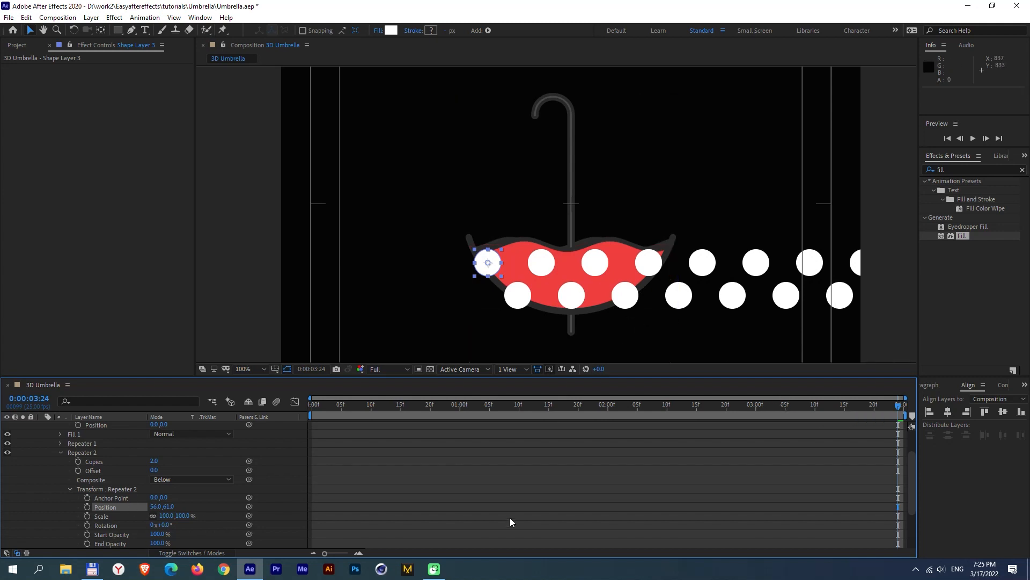
Return to the start of the timeline and show only the Position property of Shape Layer 3.
{"action": "left_click_drag", "start_coordinate": [321, 405], "coordinate": [299, 406]}
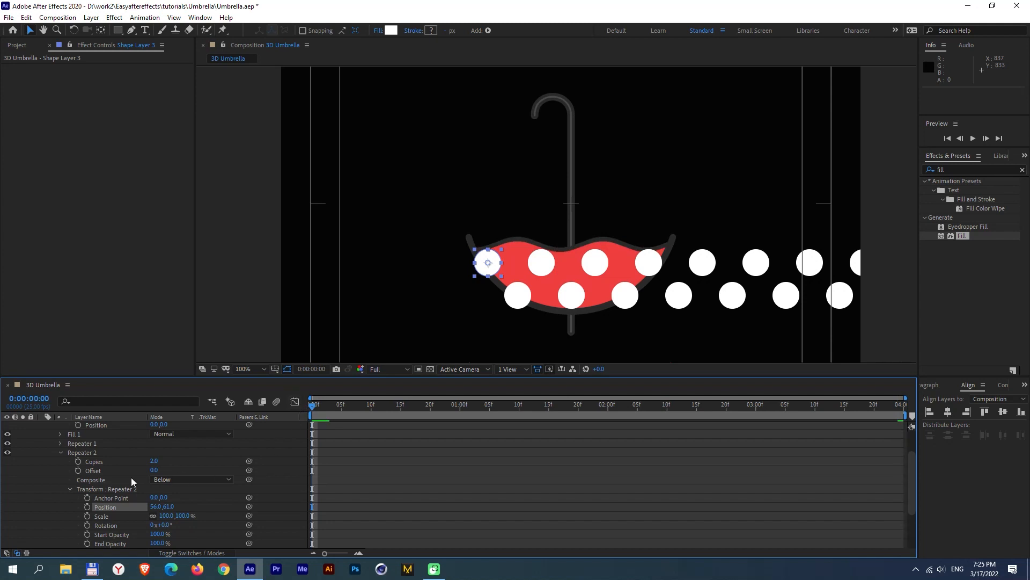
{"action": "scroll", "coordinate": [80, 472], "scroll_direction": "up", "scroll_amount": 2}
{"action": "left_click", "coordinate": [119, 430]}
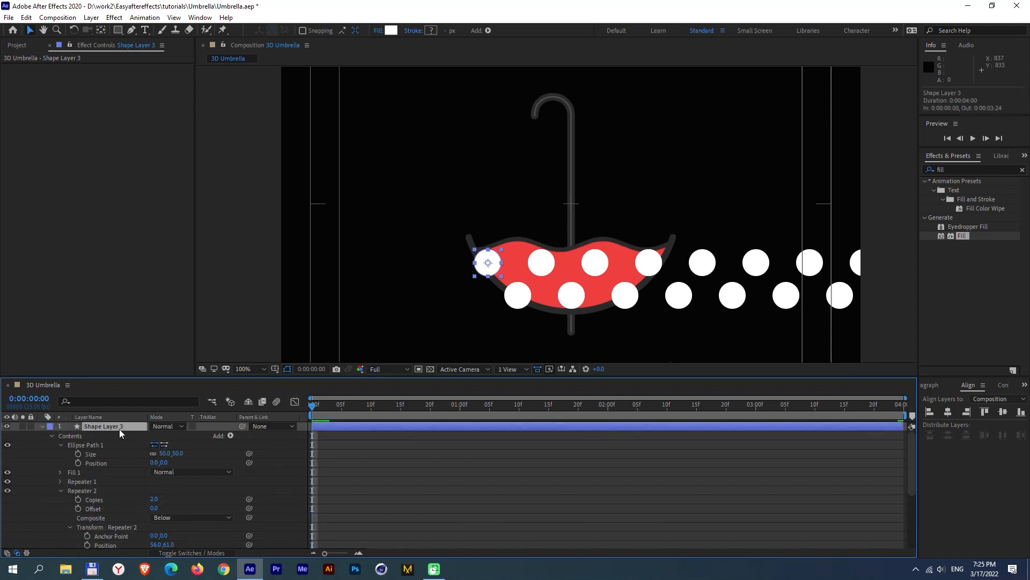
{"action": "key", "text": "p"}
{"action": "left_click", "coordinate": [111, 510]}
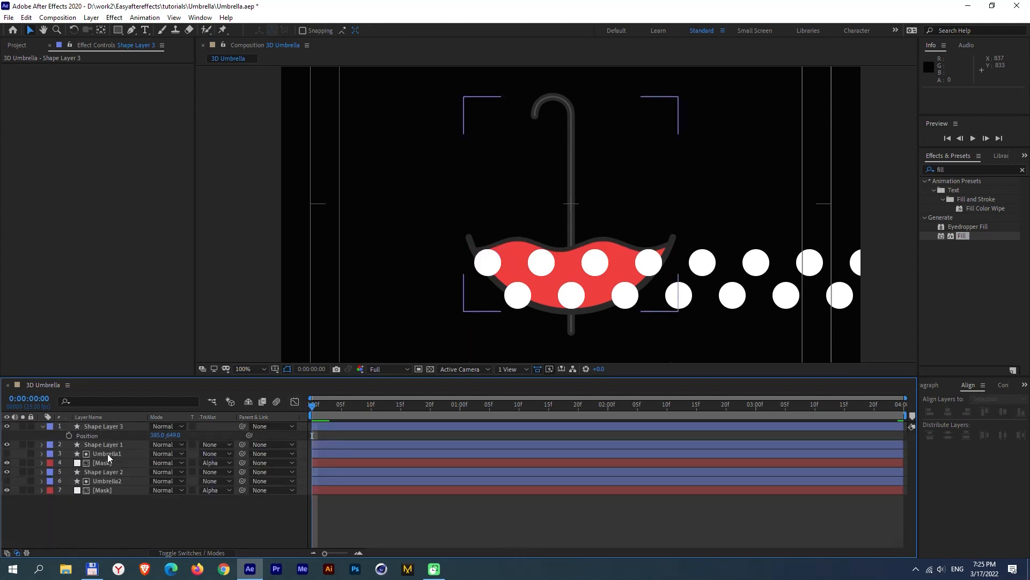
Duplicate the Umbrella1 layer with its Mask layer and place the copies above Shape Layer 3.
{"action": "left_click", "coordinate": [109, 455]}
{"action": "left_click", "coordinate": [113, 463], "text": "shift"}
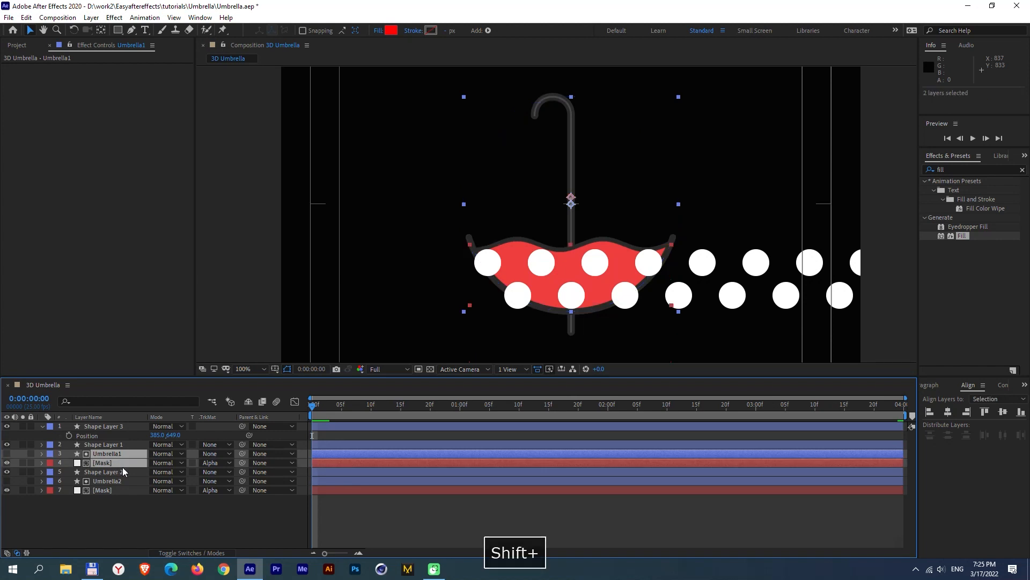
{"action": "key", "text": "ctrl+d"}
{"action": "left_click_drag", "start_coordinate": [110, 454], "coordinate": [112, 426]}
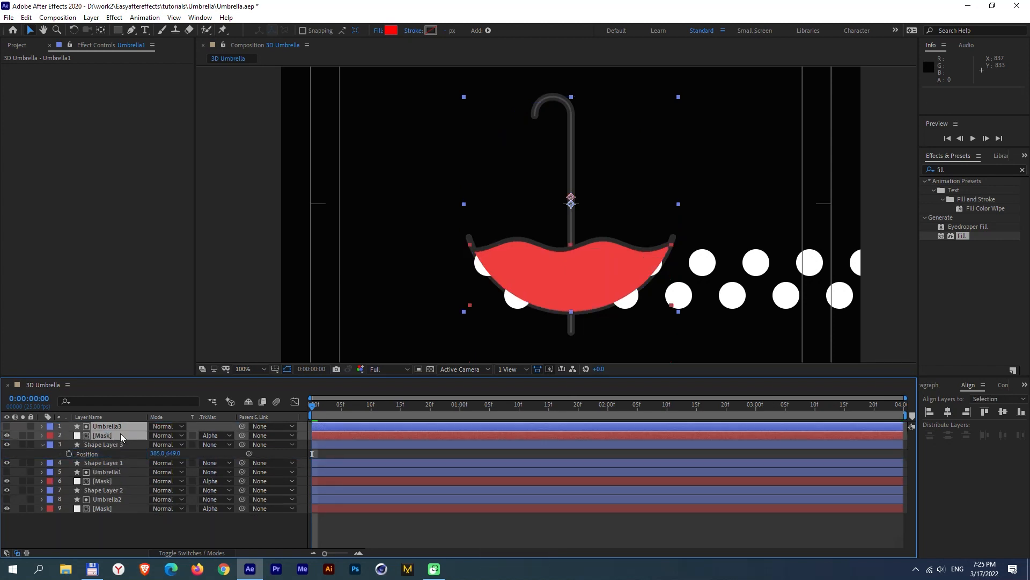
Pre-compose the two duplicated layers into a composition named Circles MASK.
{"action": "key", "text": "ctrl+shift+c"}
{"action": "type", "text": "Circ"}
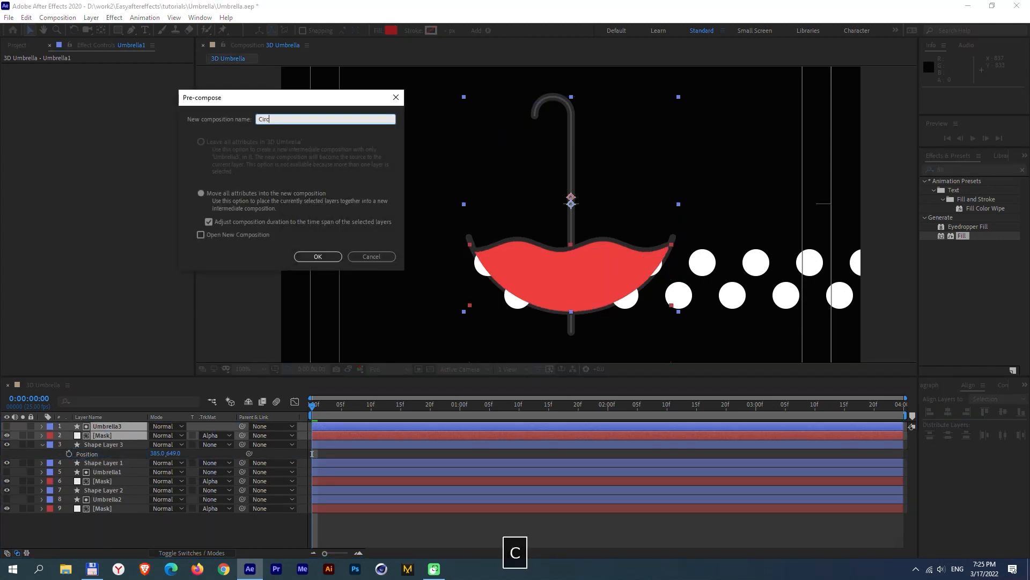
{"action": "type", "text": "les MASK"}
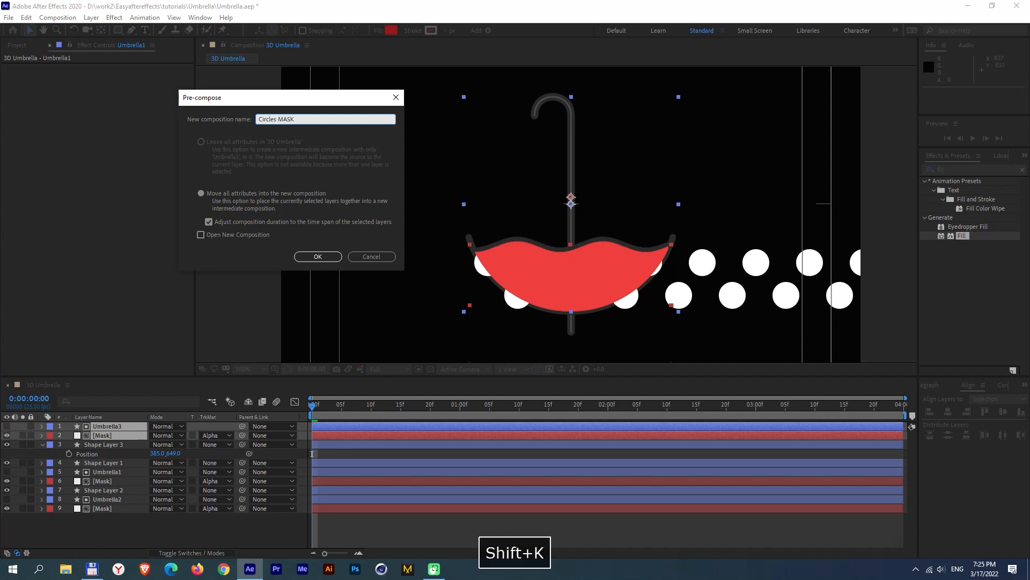
{"action": "key", "text": "Return"}
Set Shape Layer 3's track matte to Alpha Matte using Circles MASK.
{"action": "left_click", "coordinate": [120, 433]}
{"action": "left_click", "coordinate": [204, 436]}
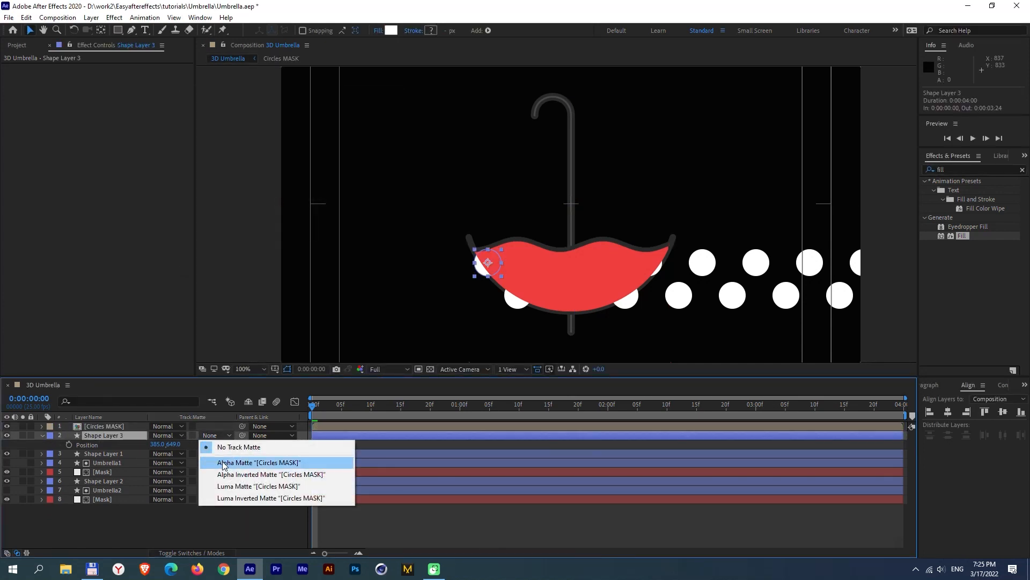
{"action": "left_click", "coordinate": [224, 464]}
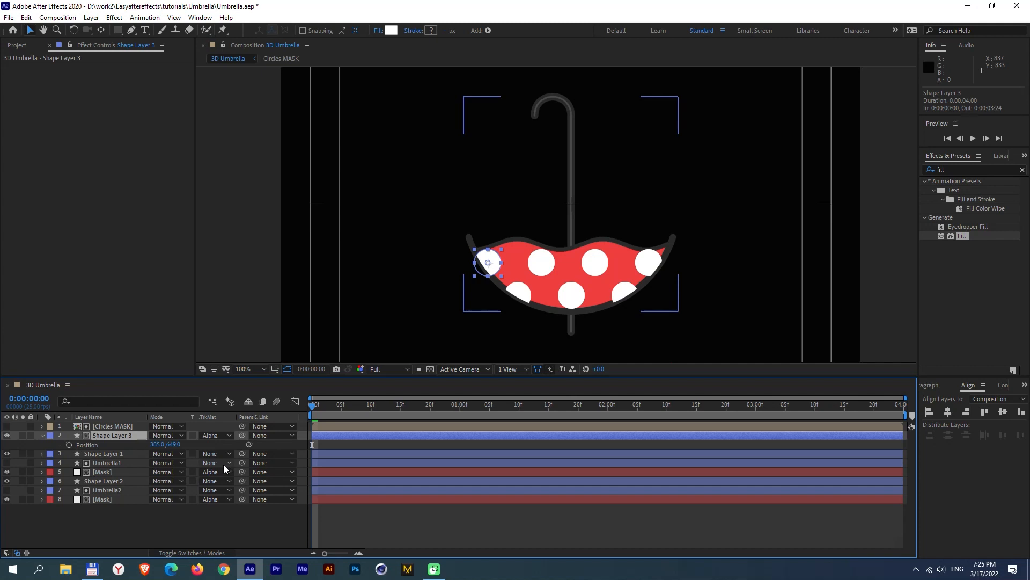
Move Shape Layer 1, the canopy outline, to the top of the layer stack and deselect it.
{"action": "left_click", "coordinate": [107, 454]}
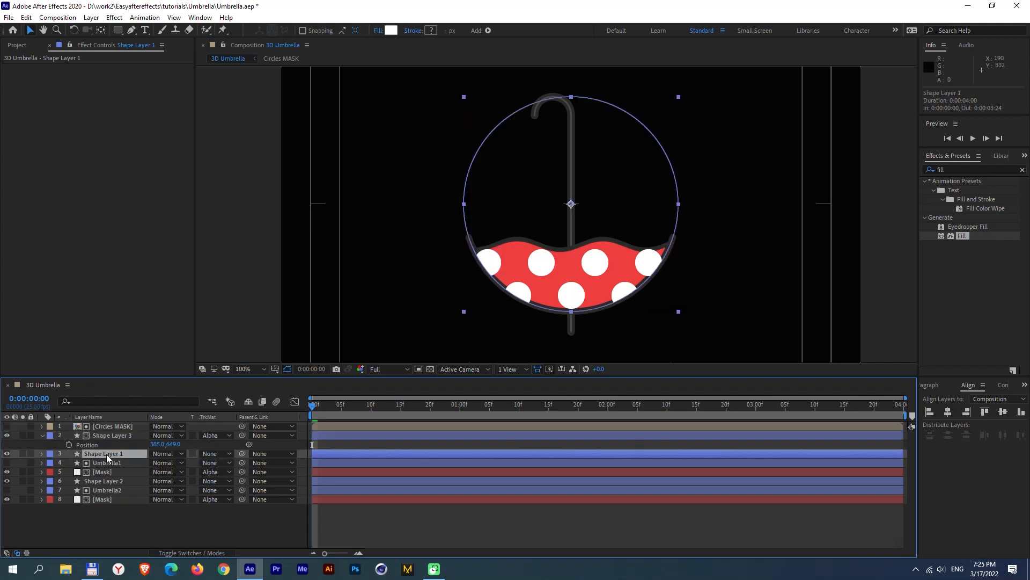
{"action": "left_click_drag", "start_coordinate": [107, 454], "coordinate": [117, 426]}
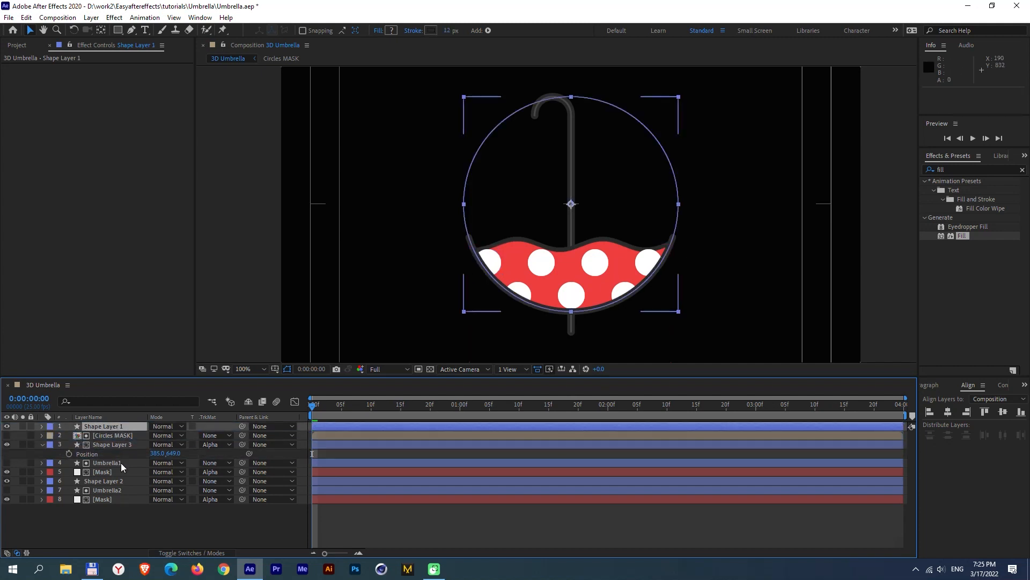
{"action": "left_click", "coordinate": [182, 517]}
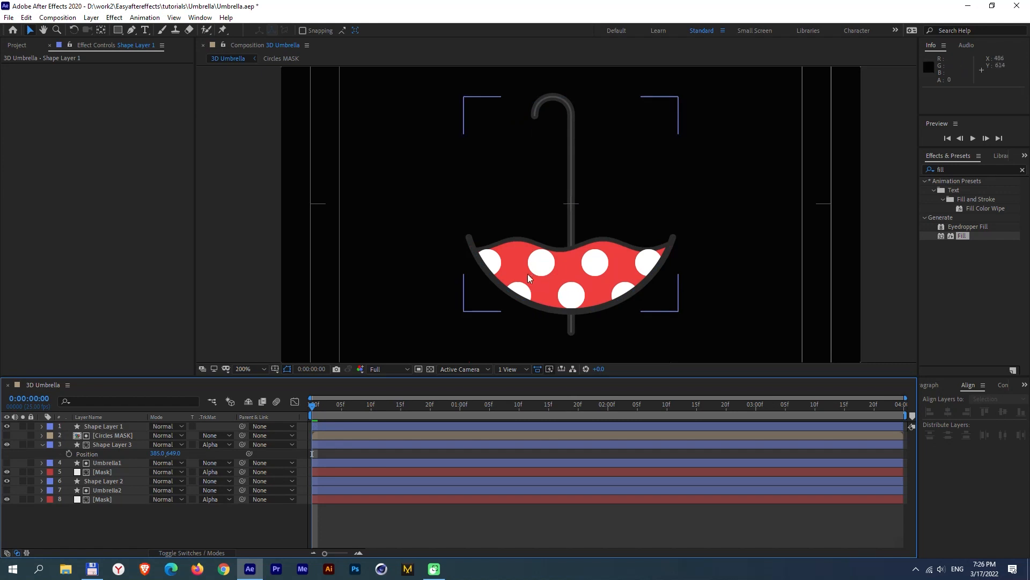
Open the Circles MASK composition and disable the Stroke effect on its Mask layer.
{"action": "key", "text": "period"}
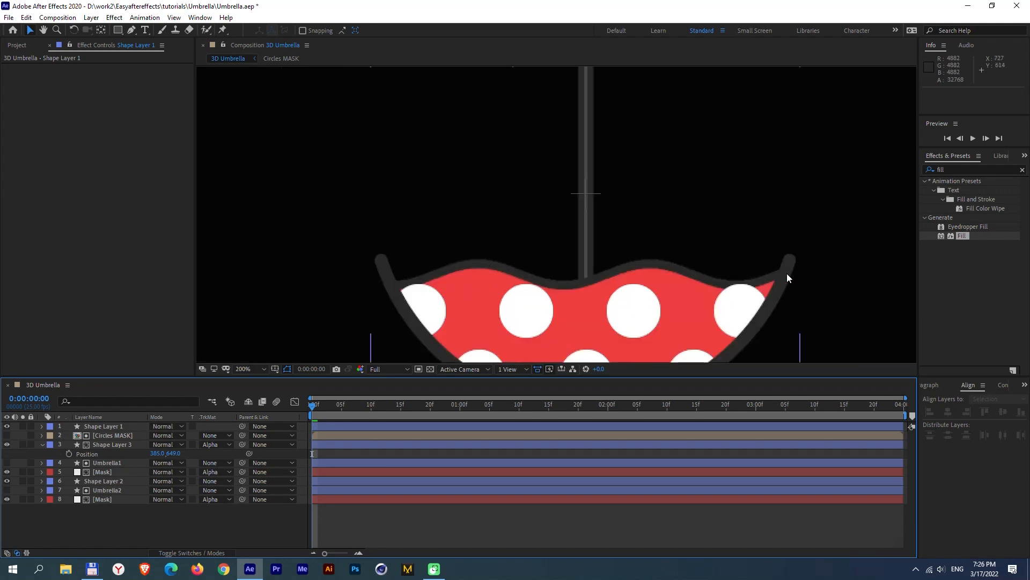
{"action": "double_click", "coordinate": [105, 436]}
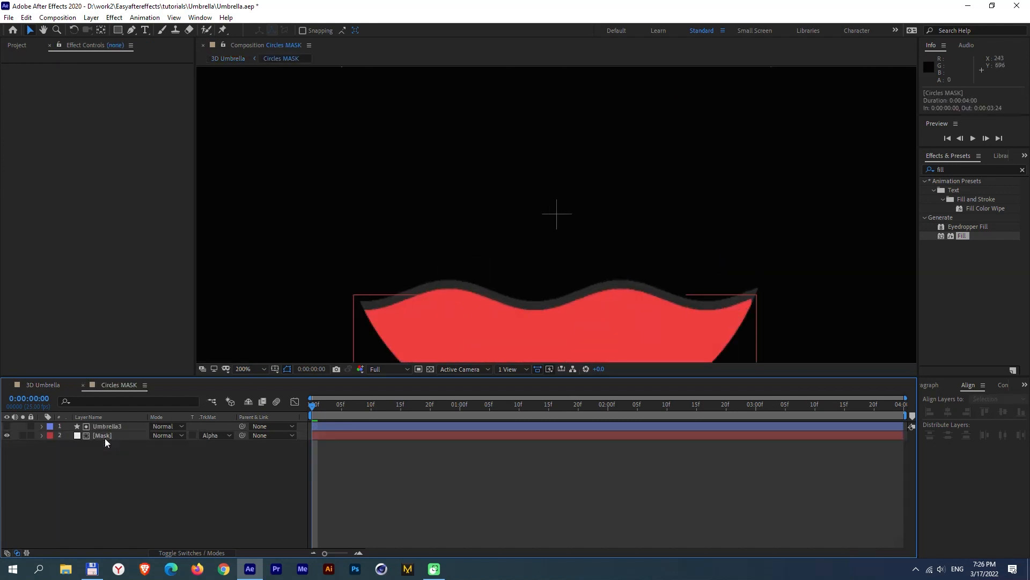
{"action": "left_click", "coordinate": [97, 427]}
{"action": "left_click", "coordinate": [105, 435]}
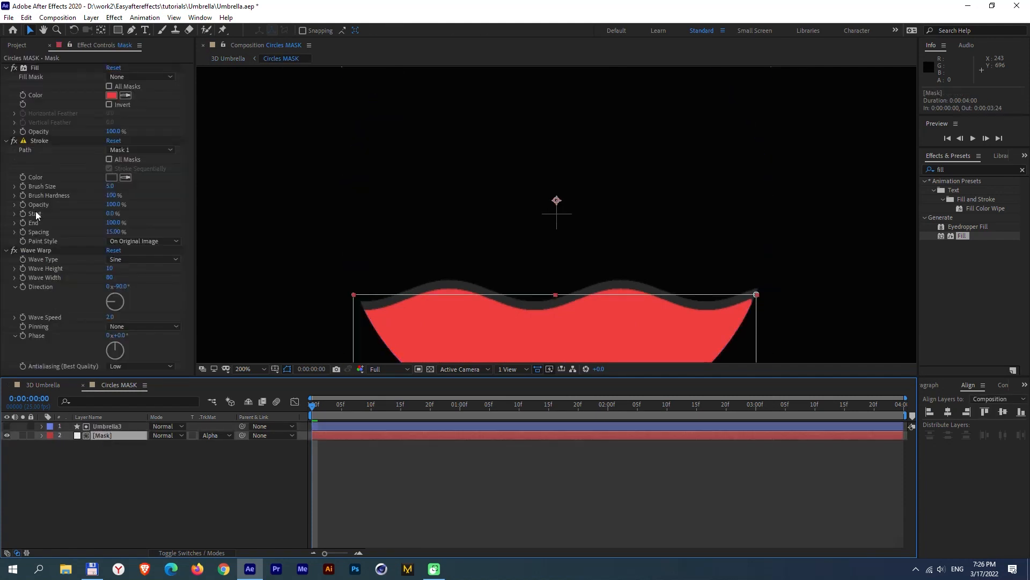
{"action": "left_click", "coordinate": [14, 141]}
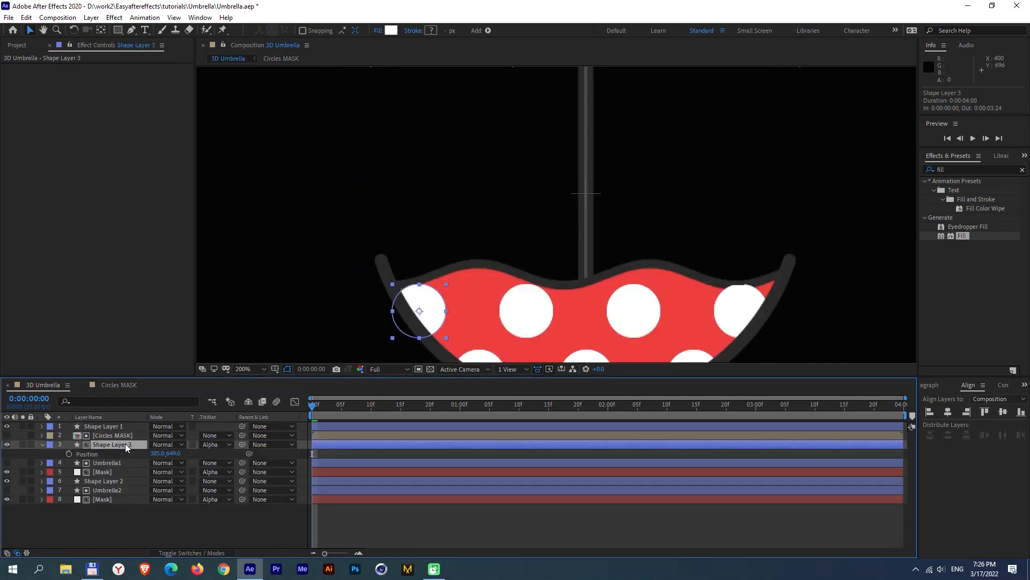
Back in the 3D Umbrella composition, nudge Shape Layer 3 down to 385, 653 and preview the animation.
{"action": "key", "text": "Down"}
{"action": "key", "text": "Down"}
{"action": "key", "text": "Down"}
{"action": "key", "text": "Down"}
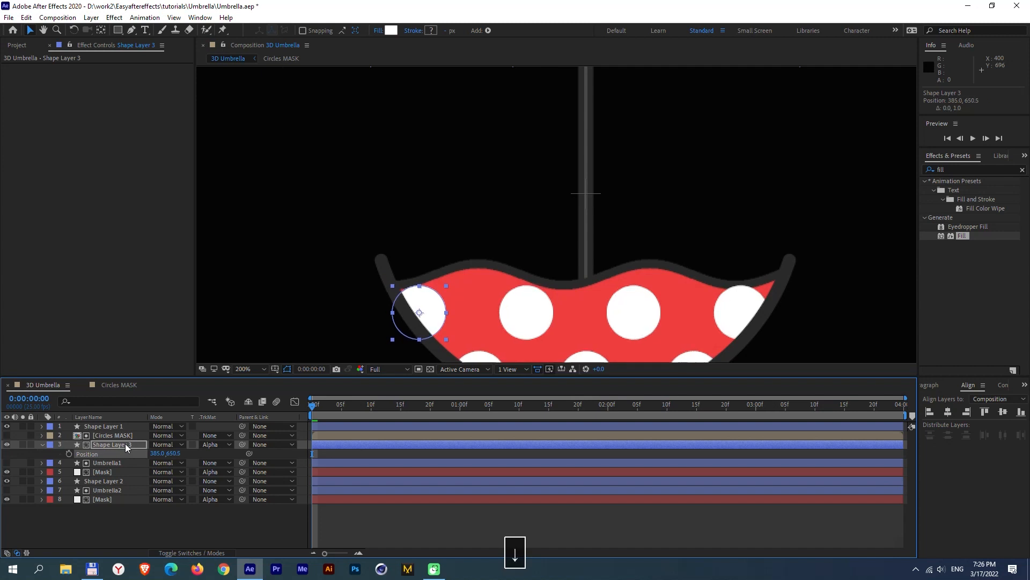
{"action": "key", "text": "KP_0"}
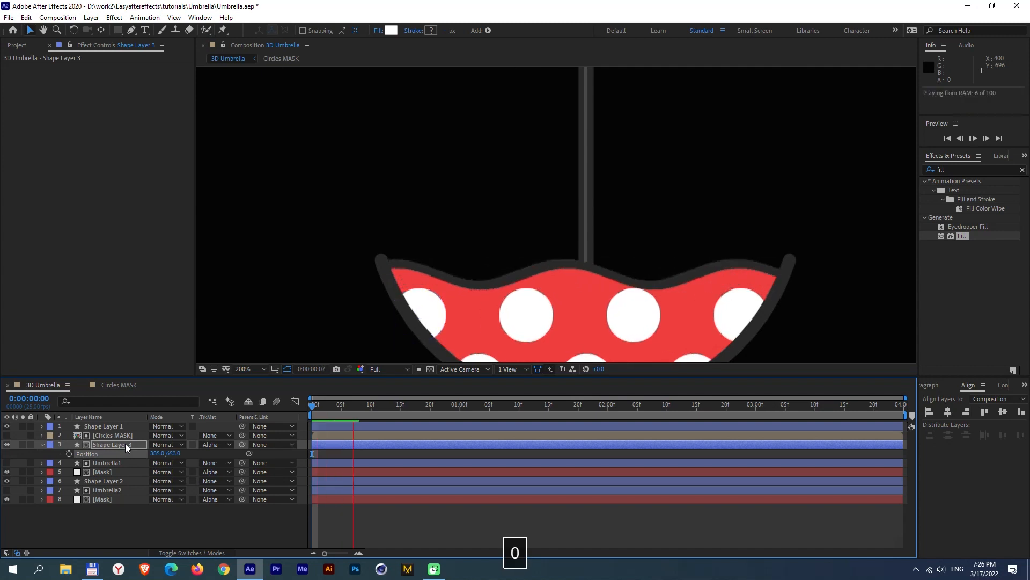
{"action": "key", "text": "KP_0"}
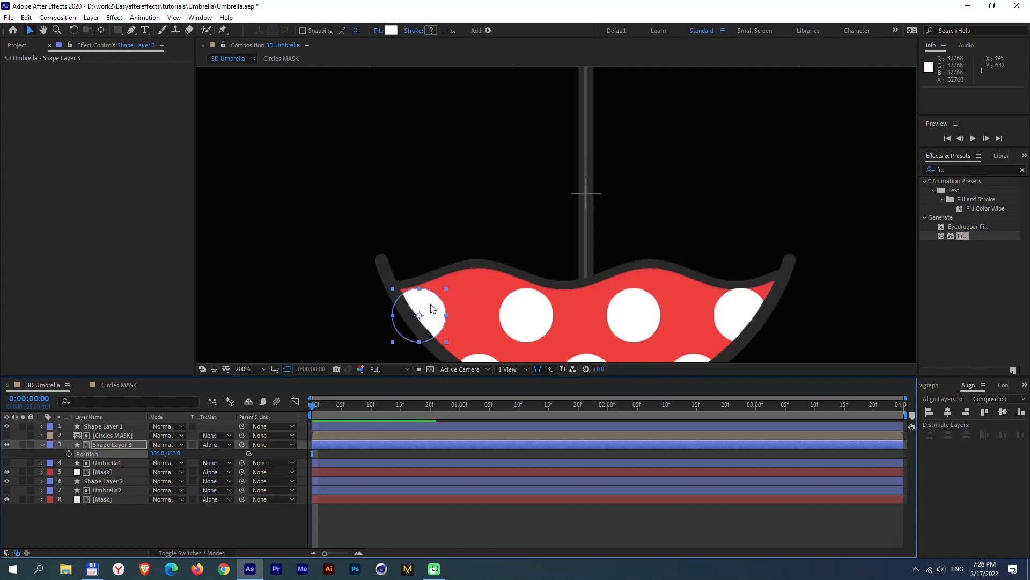
Move Shape Layer 3 left to 350, 653 and add Position keyframes at 1 second and at the start.
{"action": "left_click_drag", "start_coordinate": [431, 308], "coordinate": [393, 306]}
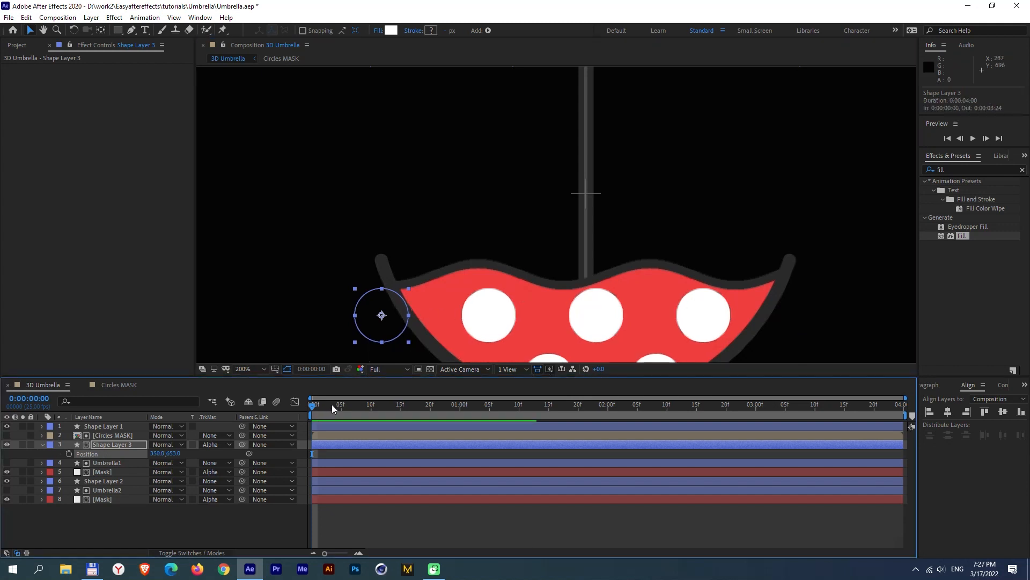
{"action": "left_click_drag", "start_coordinate": [331, 404], "coordinate": [461, 418]}
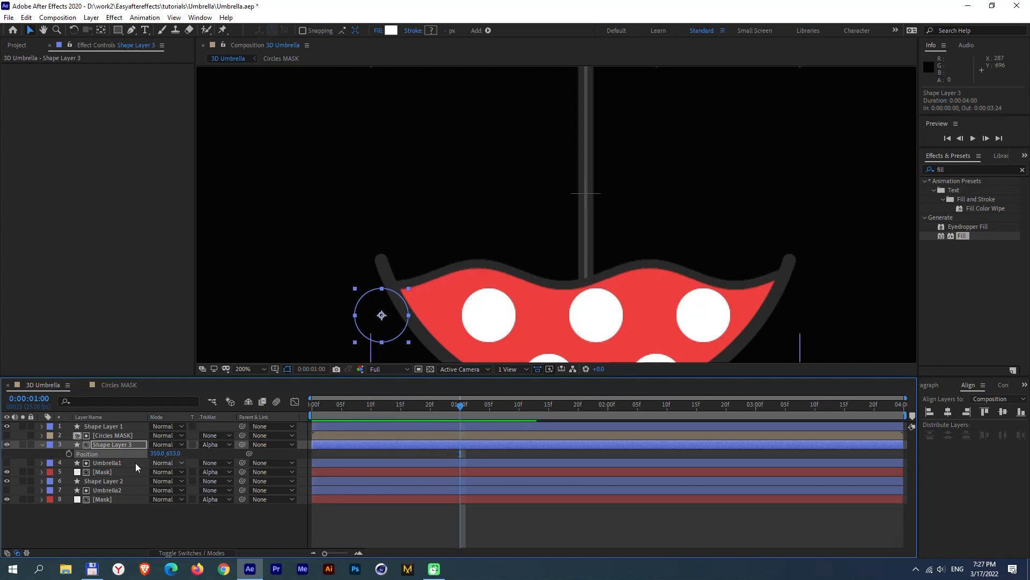
{"action": "left_click", "coordinate": [69, 453]}
{"action": "left_click_drag", "start_coordinate": [408, 404], "coordinate": [259, 424]}
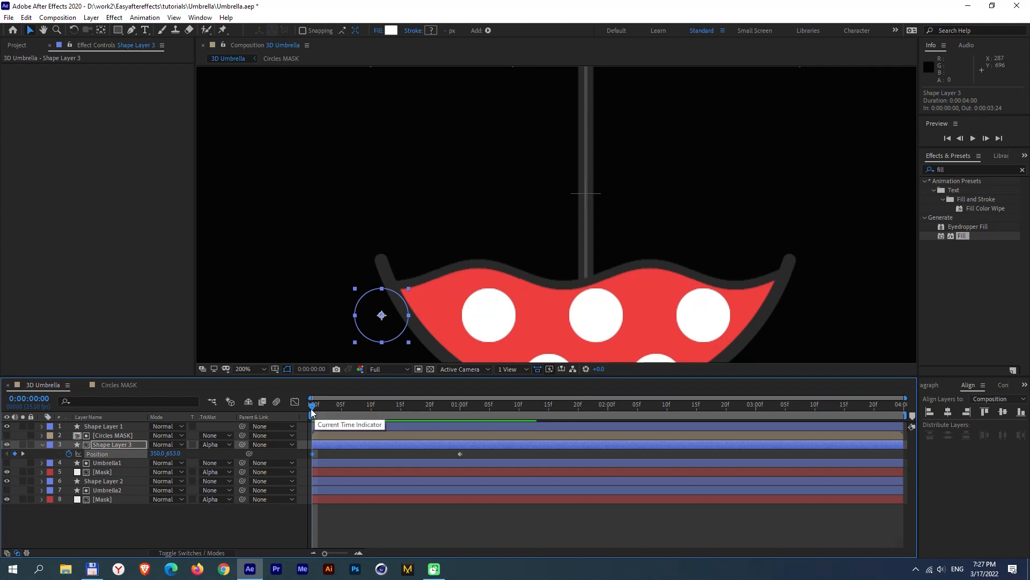
At 1 second, set Shape Layer 3's Position to 50, 653.
{"action": "left_click_drag", "start_coordinate": [311, 407], "coordinate": [460, 412]}
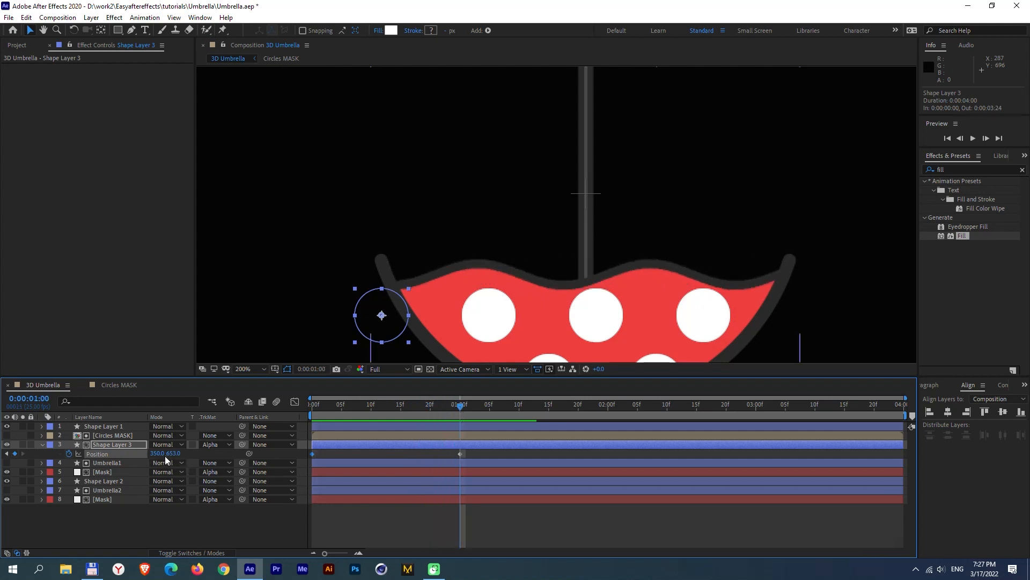
{"action": "left_click_drag", "start_coordinate": [159, 454], "coordinate": [75, 472]}
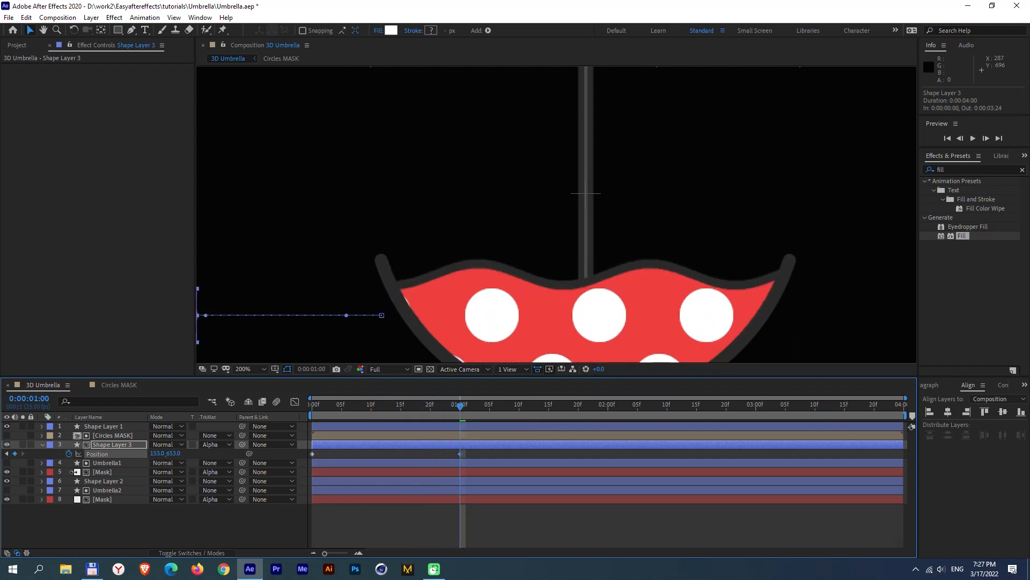
{"action": "key", "text": "KP_0"}
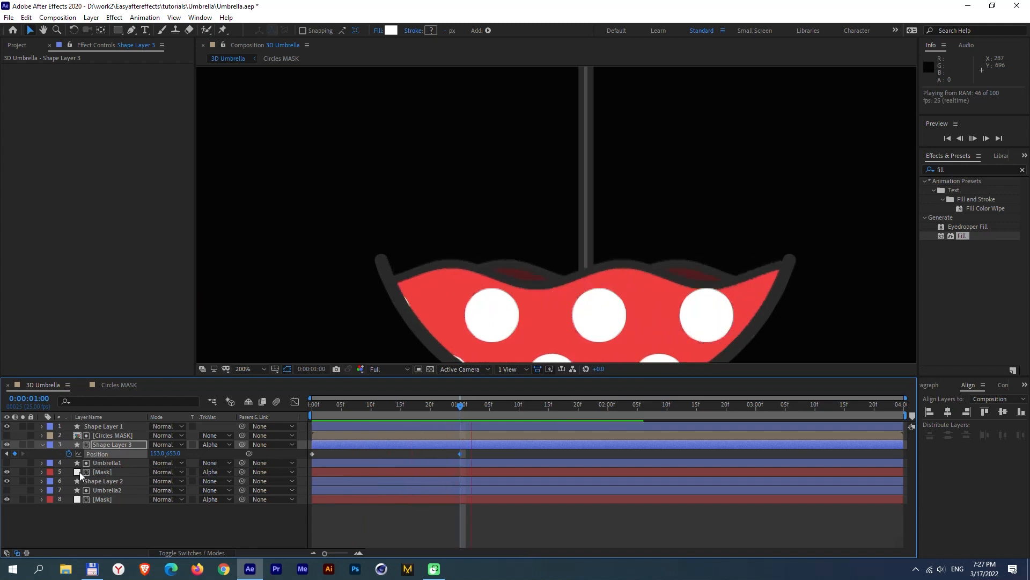
{"action": "key", "text": "KP_0"}
{"action": "left_click", "coordinate": [153, 456]}
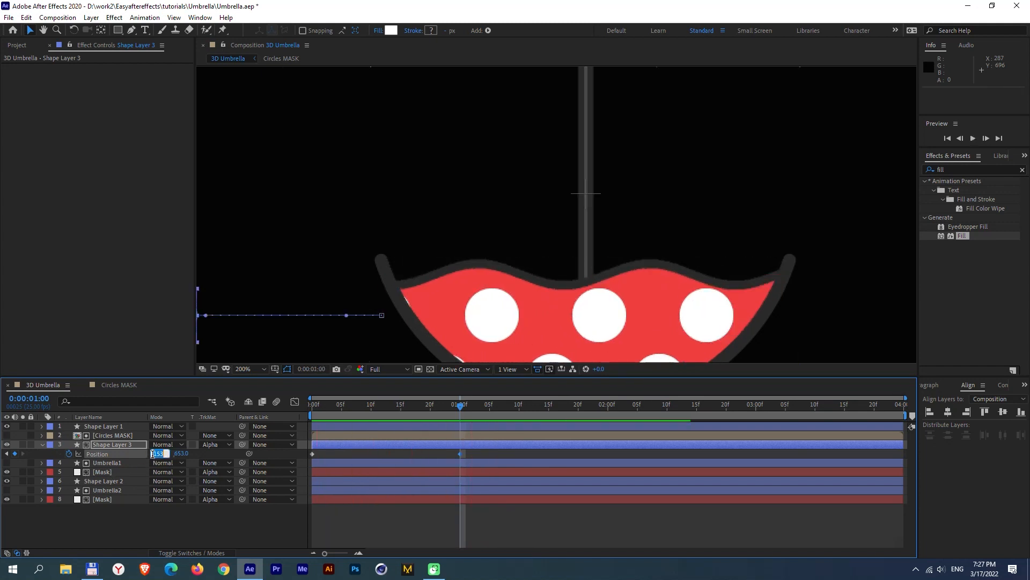
{"action": "type", "text": "50"}
{"action": "key", "text": "Return"}
Preview the umbrella animation repeatedly to check how the polka dots travel across the canopy.
{"action": "key", "text": "KP_0"}
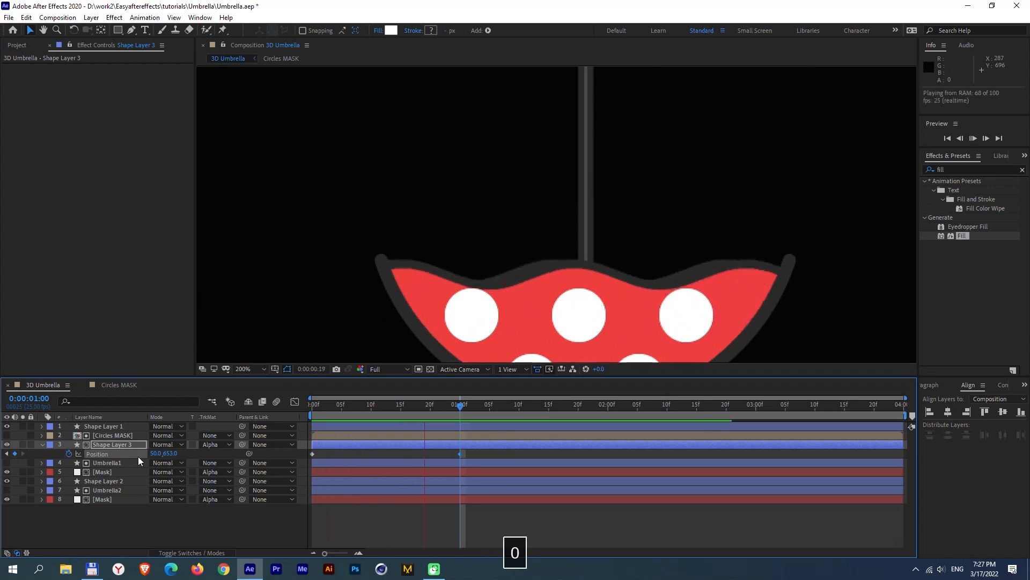
{"action": "key", "text": "KP_0"}
{"action": "key", "text": "KP_0"}
{"action": "key", "text": "KP_0"}
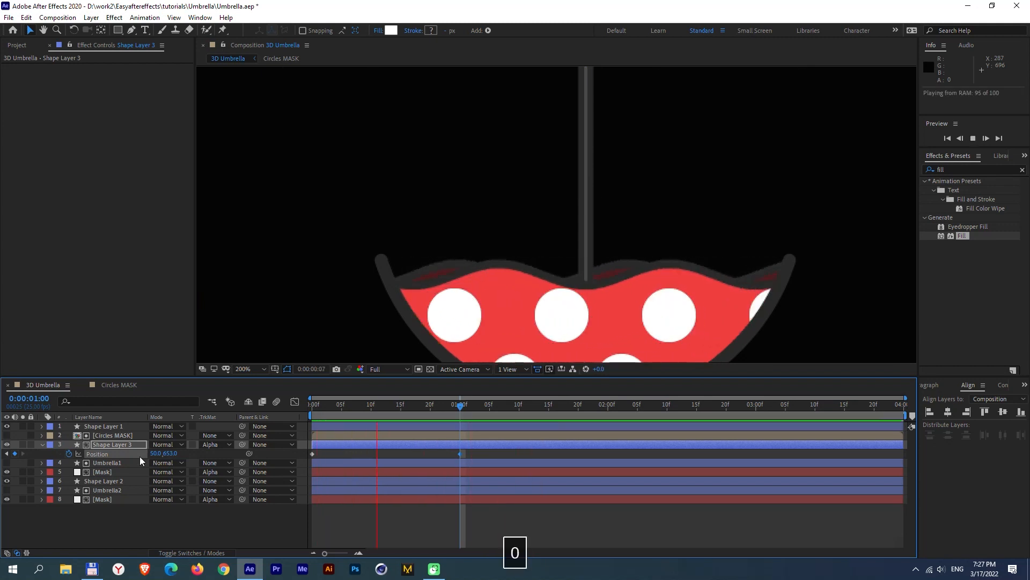
{"action": "key", "text": "KP_0"}
{"action": "key", "text": "KP_0"}
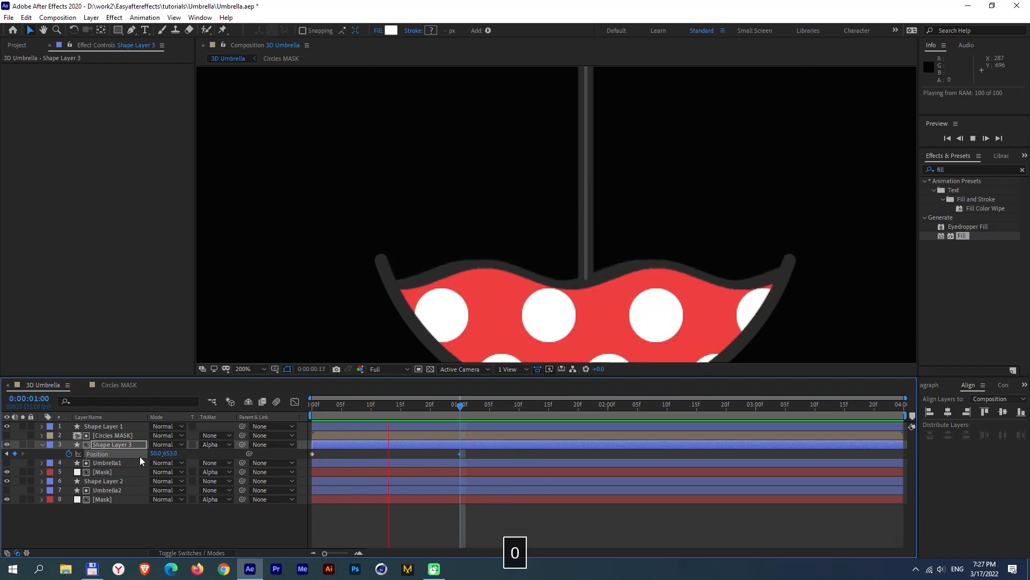
{"action": "key", "text": "KP_0"}
Compare the dot placement at the start and at 1 second, then preview the animation with the whole umbrella in view.
{"action": "left_click_drag", "start_coordinate": [461, 408], "coordinate": [301, 434]}
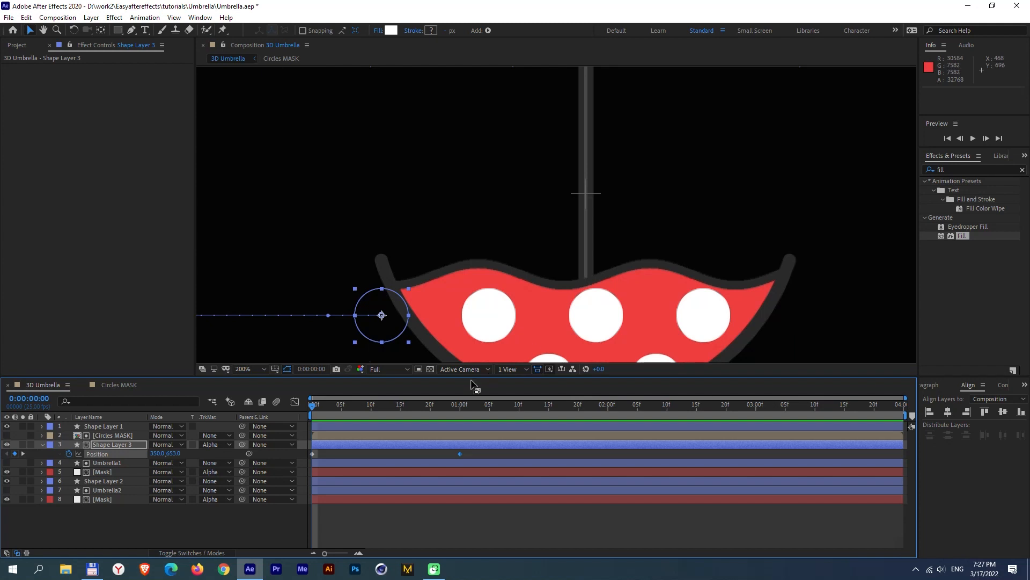
{"action": "left_click", "coordinate": [459, 406]}
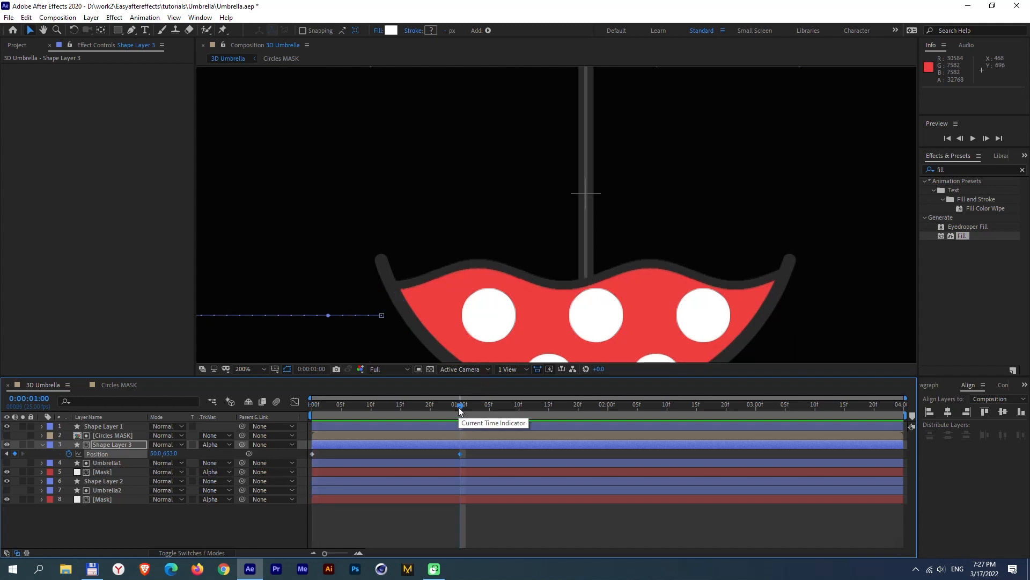
{"action": "mouse_move", "coordinate": [459, 407]}
{"action": "left_mouse_down"}
{"action": "mouse_move", "coordinate": [391, 404]}
{"action": "mouse_move", "coordinate": [458, 404]}
{"action": "left_mouse_up"}
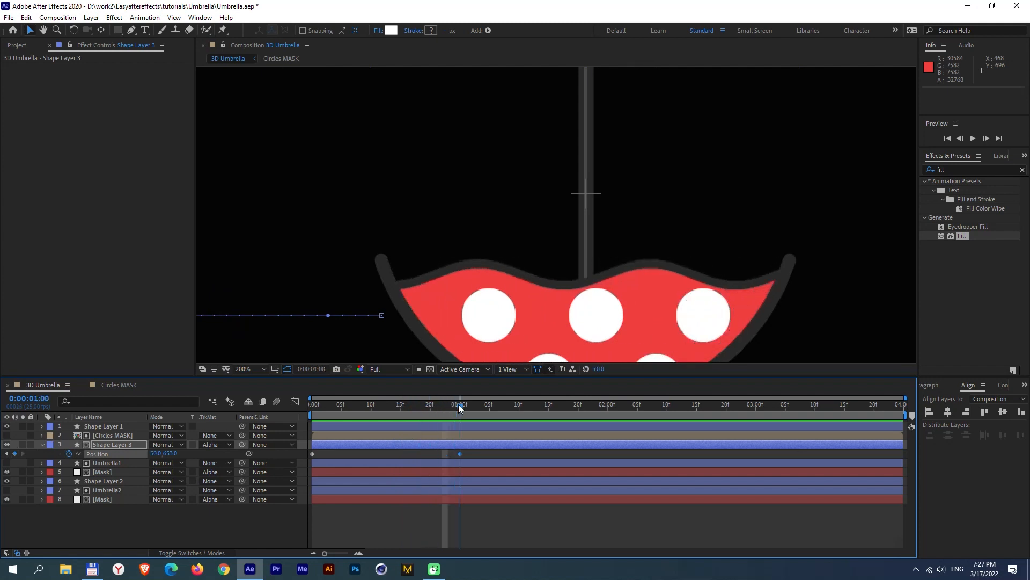
{"action": "left_click", "coordinate": [468, 451]}
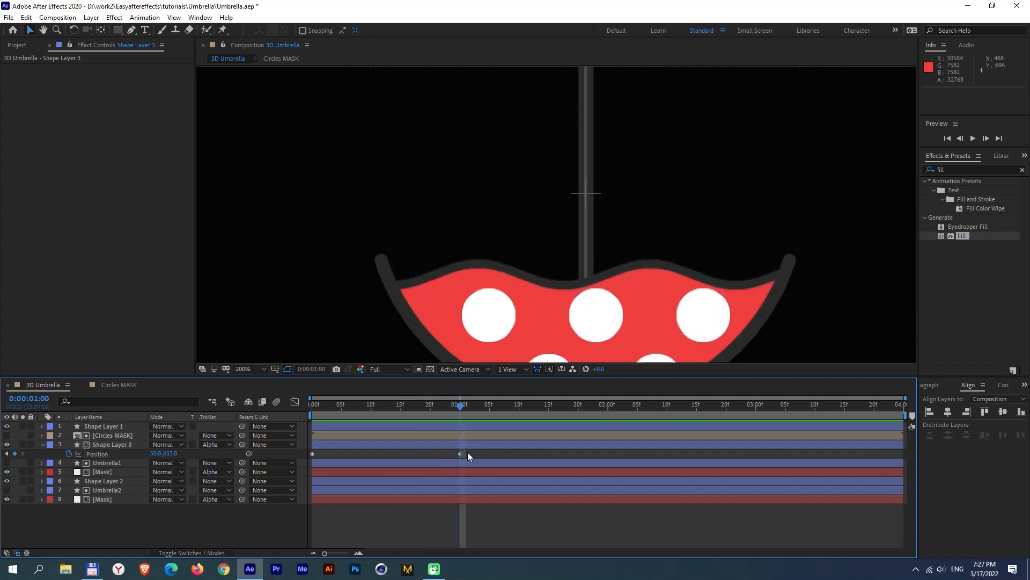
{"action": "scroll", "coordinate": [484, 270], "scroll_direction": "down", "scroll_amount": 2}
{"action": "key", "text": "0"}
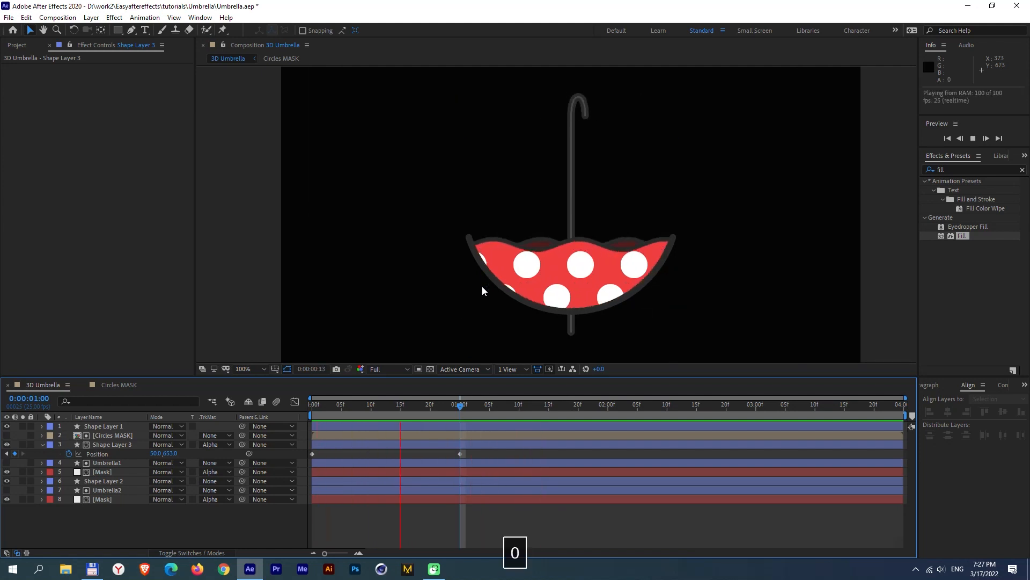
{"action": "left_click", "coordinate": [464, 421]}
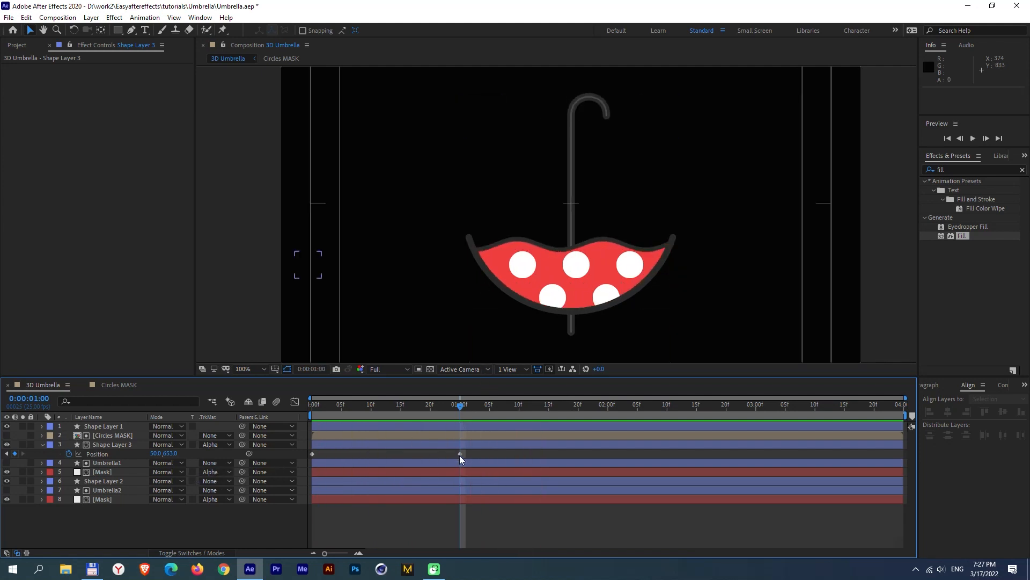
Keyframe Shape Layer 3's Position at frame 24, delete the keyframe at 1 second and move the new one there.
{"action": "key", "text": "Page_Up"}
{"action": "left_click", "coordinate": [15, 454]}
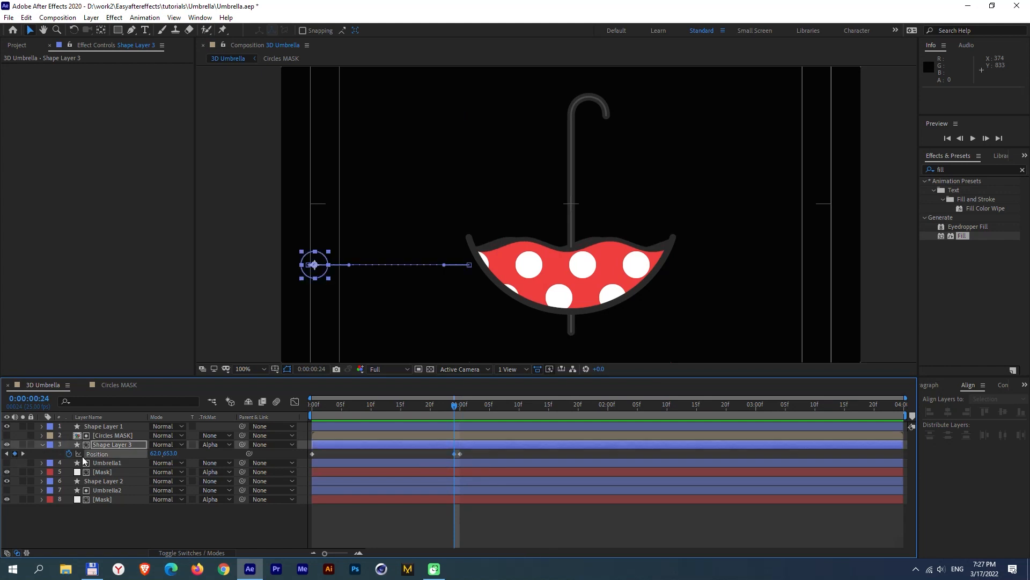
{"action": "left_click", "coordinate": [459, 454]}
{"action": "key", "text": "Delete"}
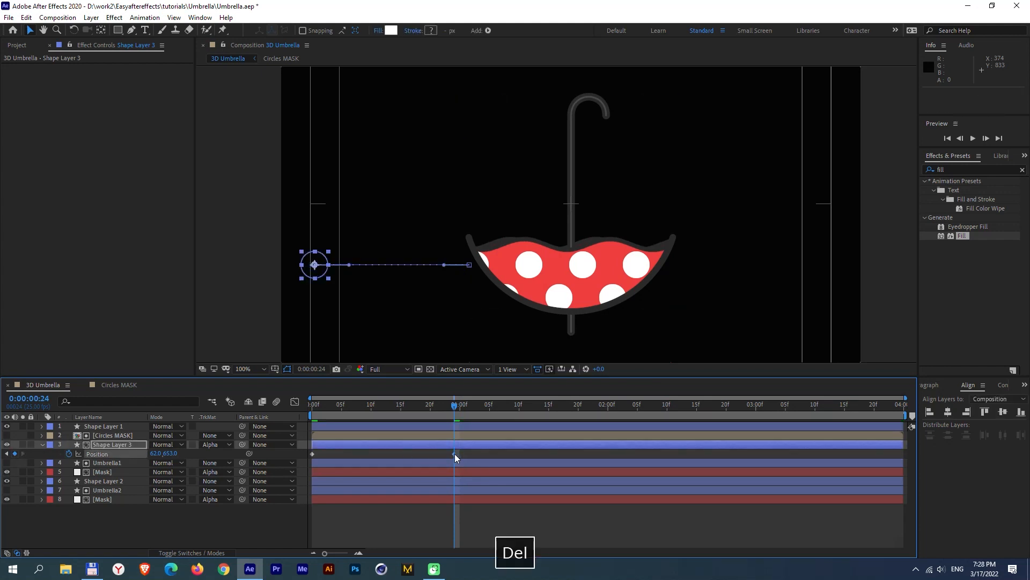
{"action": "left_click_drag", "start_coordinate": [455, 454], "coordinate": [460, 454]}
{"action": "left_click", "coordinate": [472, 454]}
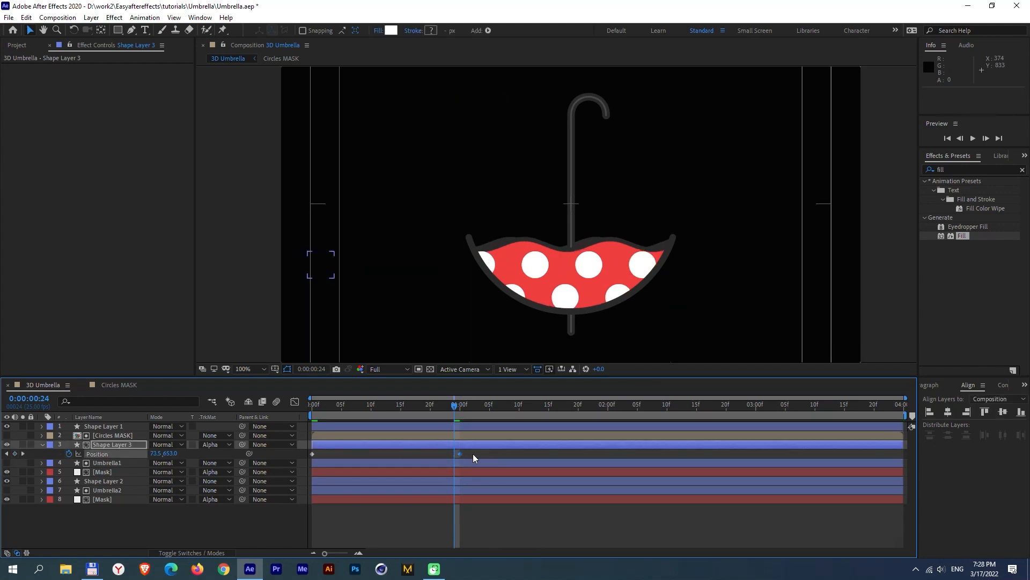
Add a loopOut() expression to Shape Layer 3's Position and preview the looping dots.
{"action": "left_click", "coordinate": [69, 453], "text": "alt"}
{"action": "type", "text": "loop"}
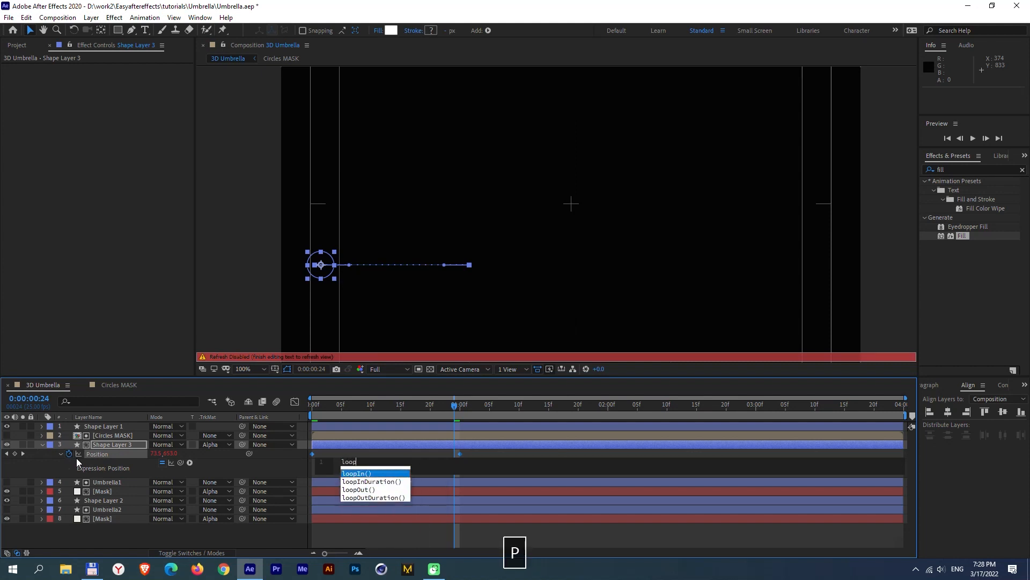
{"action": "key", "text": "Down"}
{"action": "key", "text": "Down"}
{"action": "key", "text": "Return"}
{"action": "left_click", "coordinate": [484, 452]}
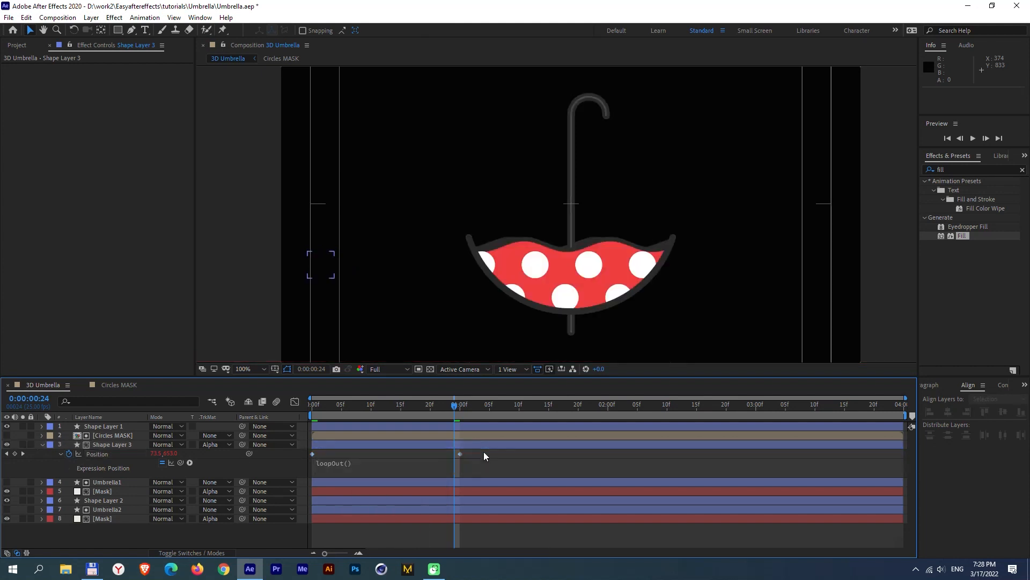
{"action": "key", "text": "KP_0"}
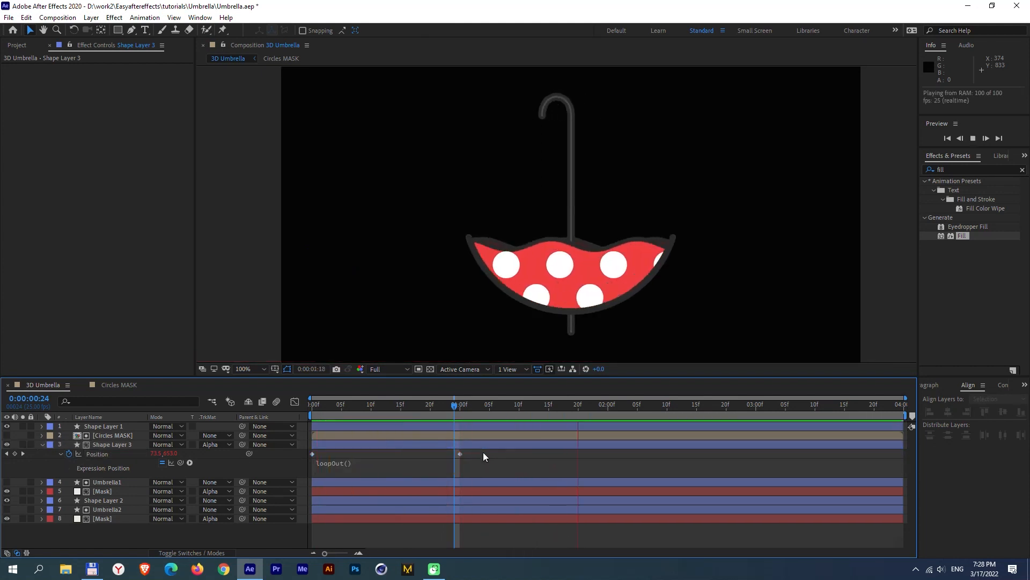
{"action": "key", "text": "KP_0"}
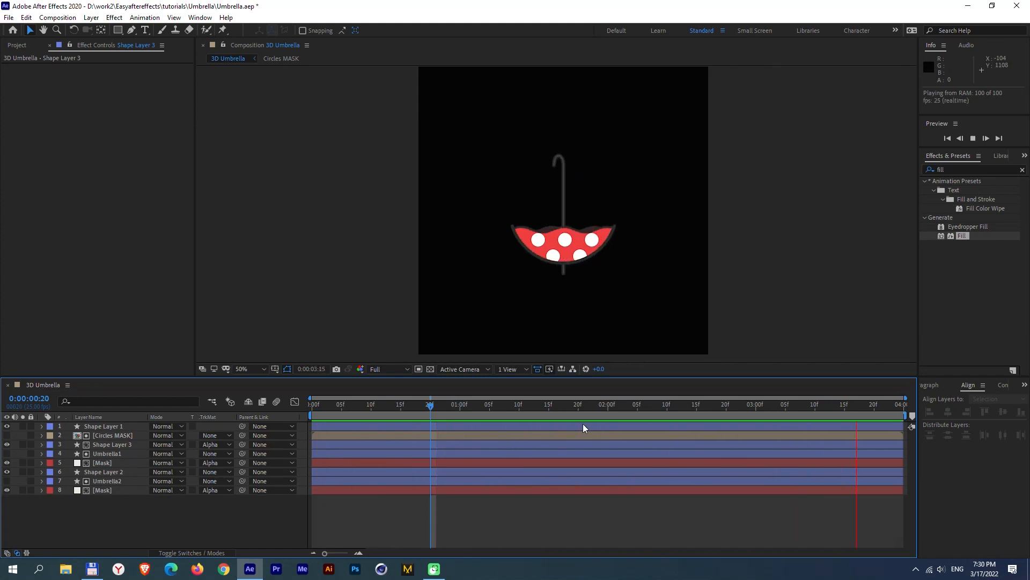
{"action": "key", "text": "KP_0"}
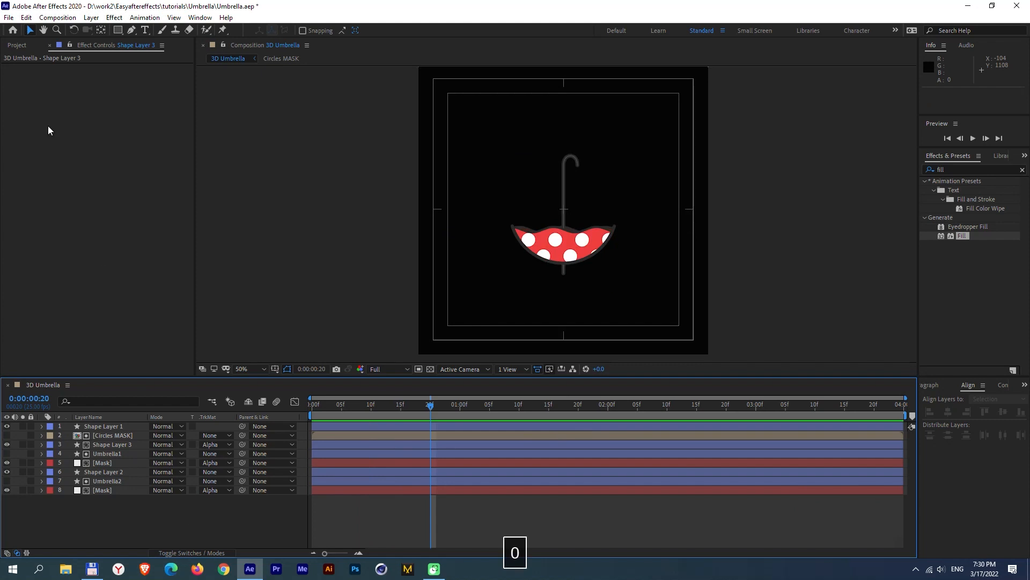
Pre-compose all eight layers into a new composition named Umbrella comp.
{"action": "left_click", "coordinate": [115, 425]}
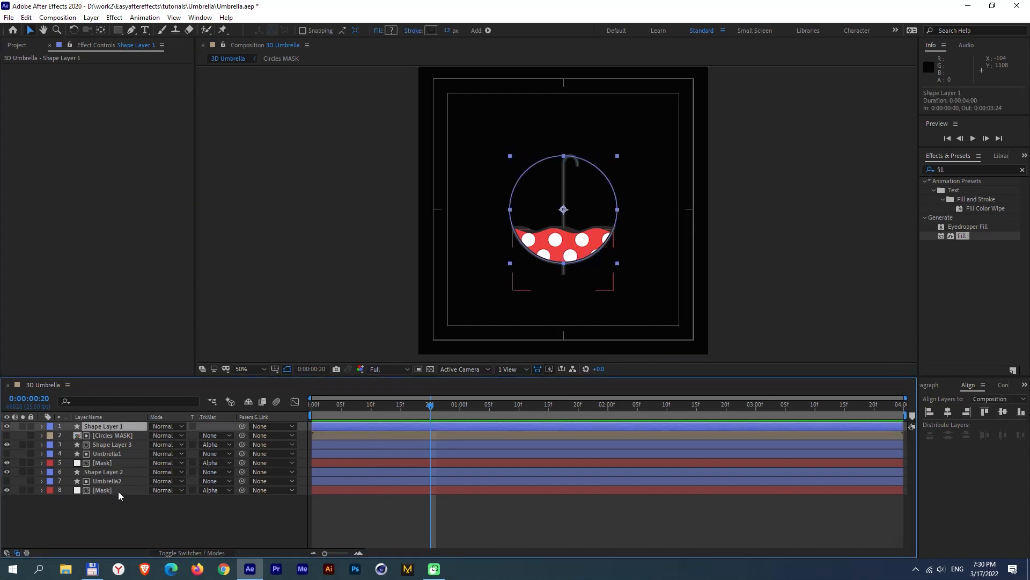
{"action": "left_click", "coordinate": [118, 491], "text": "shift"}
{"action": "key", "text": "ctrl+shift+c"}
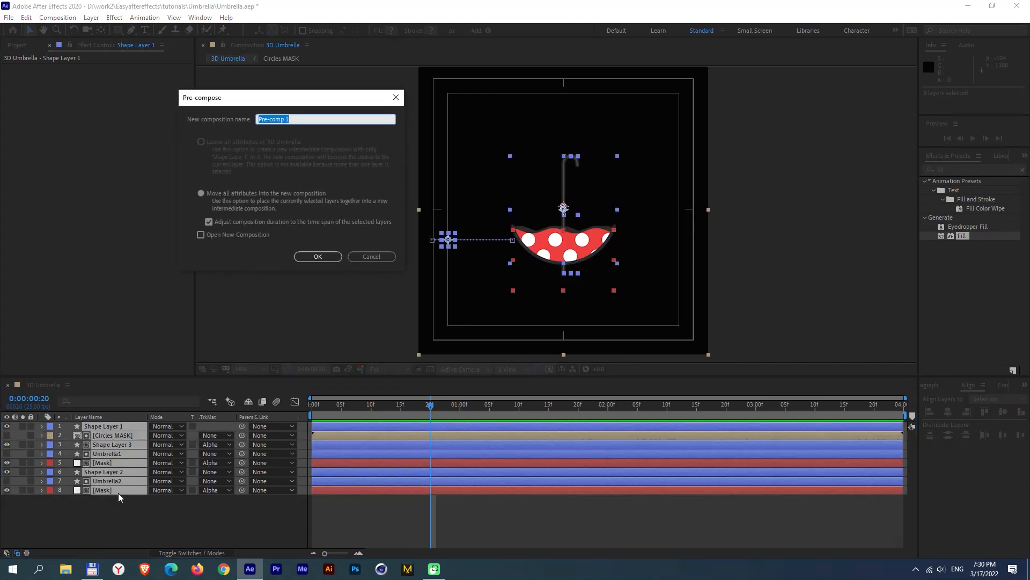
{"action": "type", "text": "Umbre"}
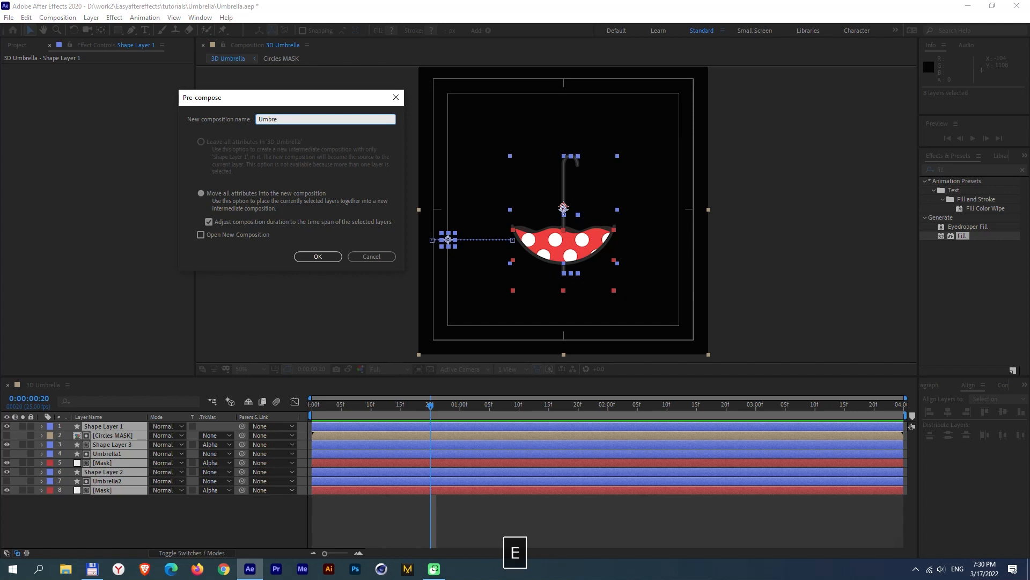
{"action": "type", "text": "lla comp"}
{"action": "key", "text": "Return"}
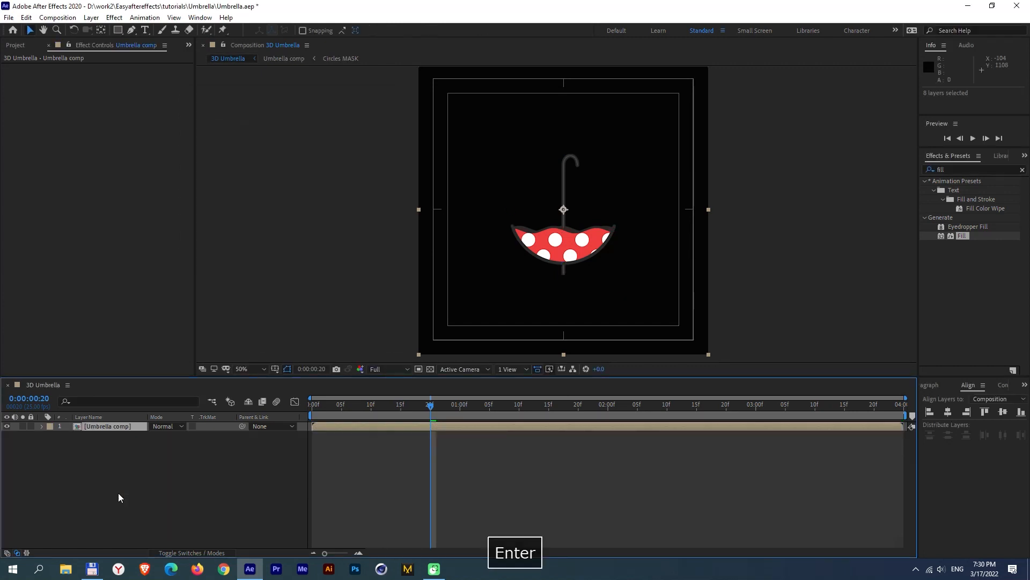
{"action": "left_click", "coordinate": [194, 473]}
Create a 1080 x 1080 px pale yellow solid and place it beneath the Umbrella comp layer as a background.
{"action": "left_click", "coordinate": [91, 18]}
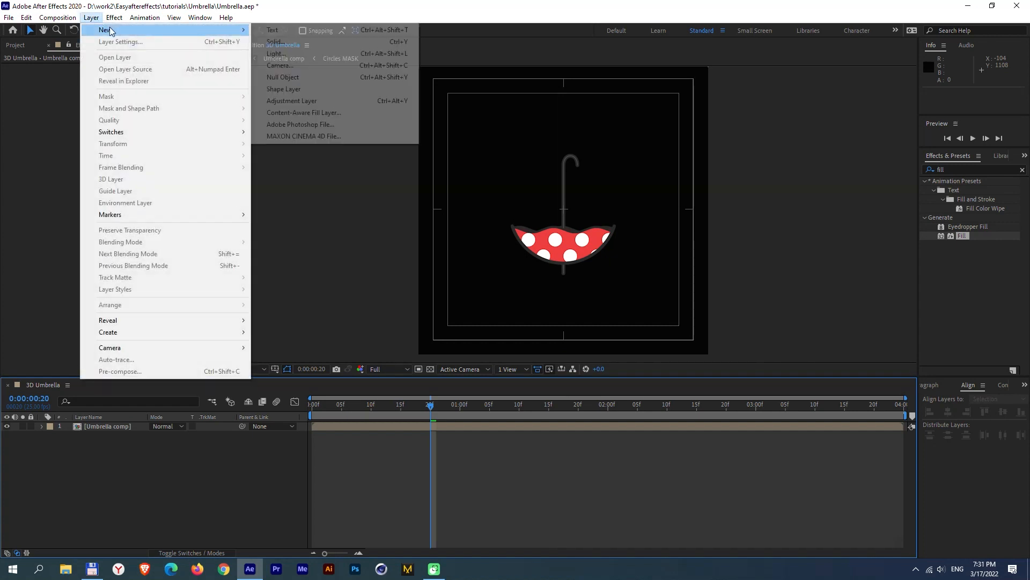
{"action": "left_click", "coordinate": [123, 441]}
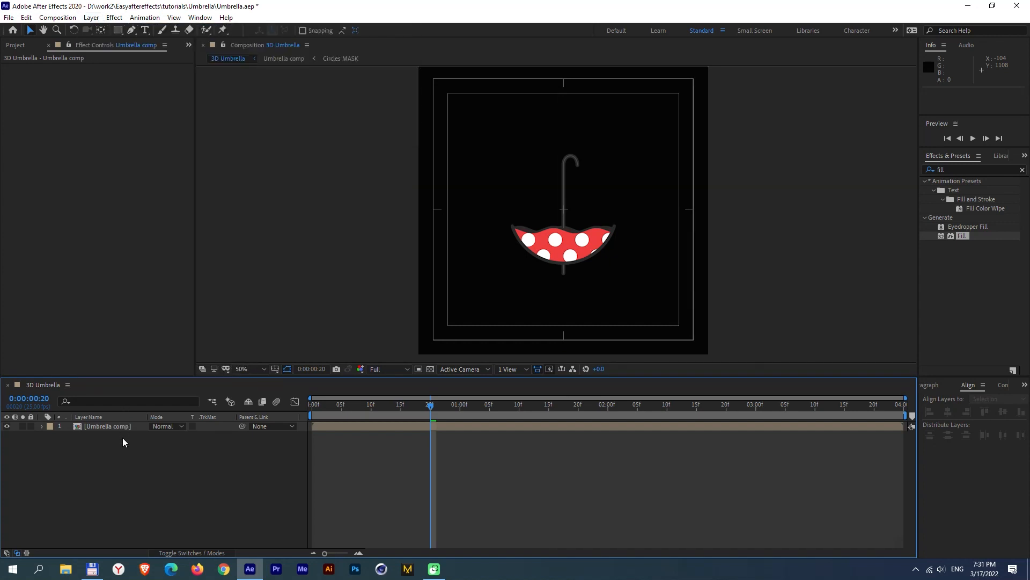
{"action": "left_click", "coordinate": [91, 17]}
{"action": "mouse_move", "coordinate": [232, 29]}
{"action": "left_click", "coordinate": [285, 37]}
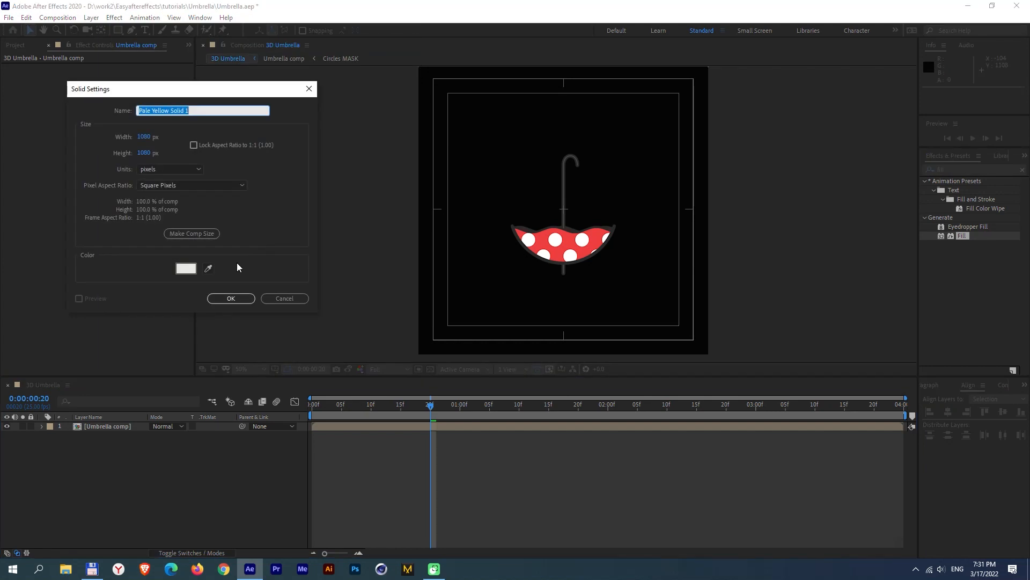
{"action": "left_click", "coordinate": [230, 296]}
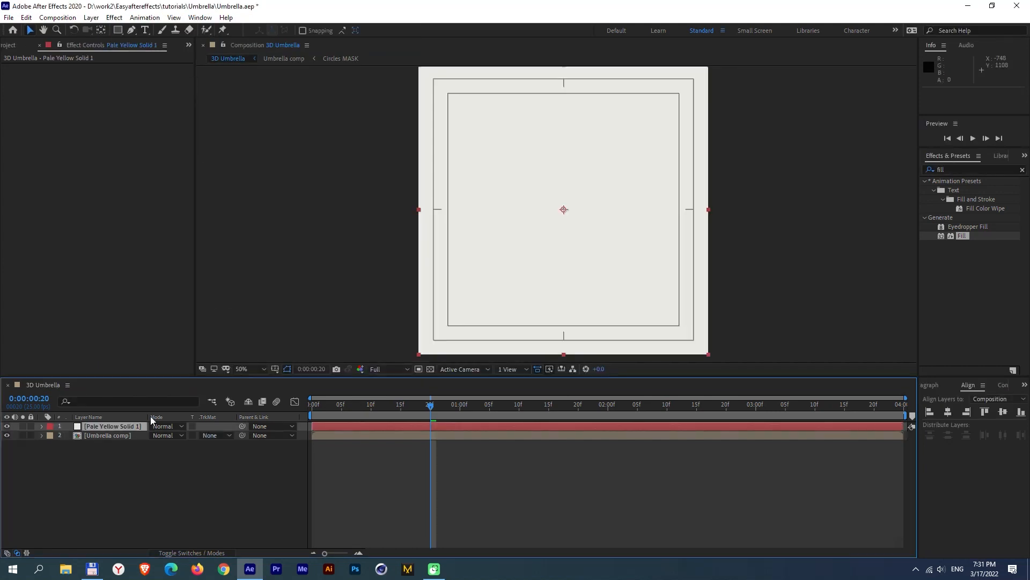
{"action": "left_click_drag", "start_coordinate": [108, 424], "coordinate": [110, 440]}
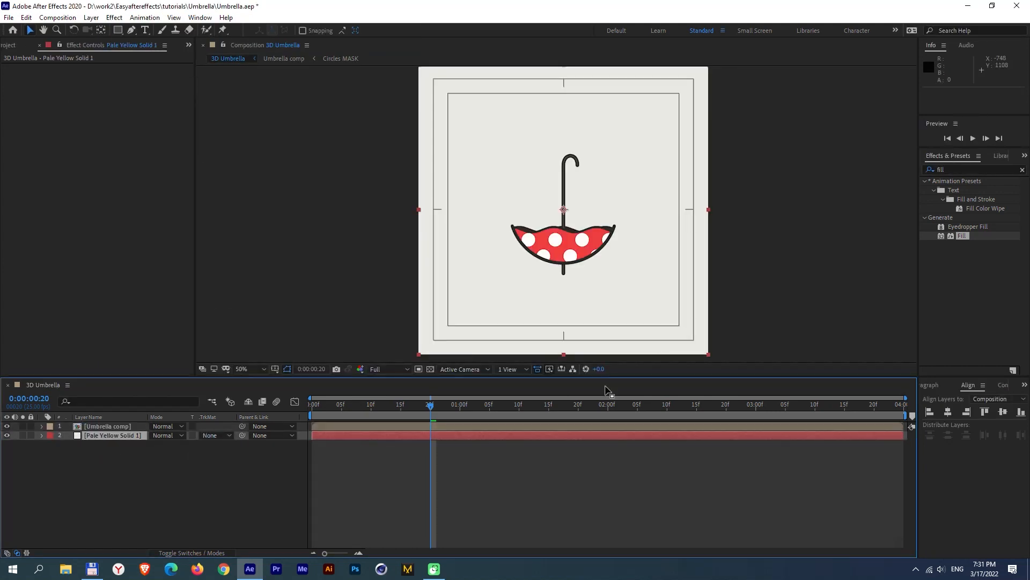
Apply the Fill effect to the background solid with the blue-violet color 4946BB.
{"action": "left_click_drag", "start_coordinate": [962, 237], "coordinate": [103, 435]}
{"action": "left_click", "coordinate": [111, 95]}
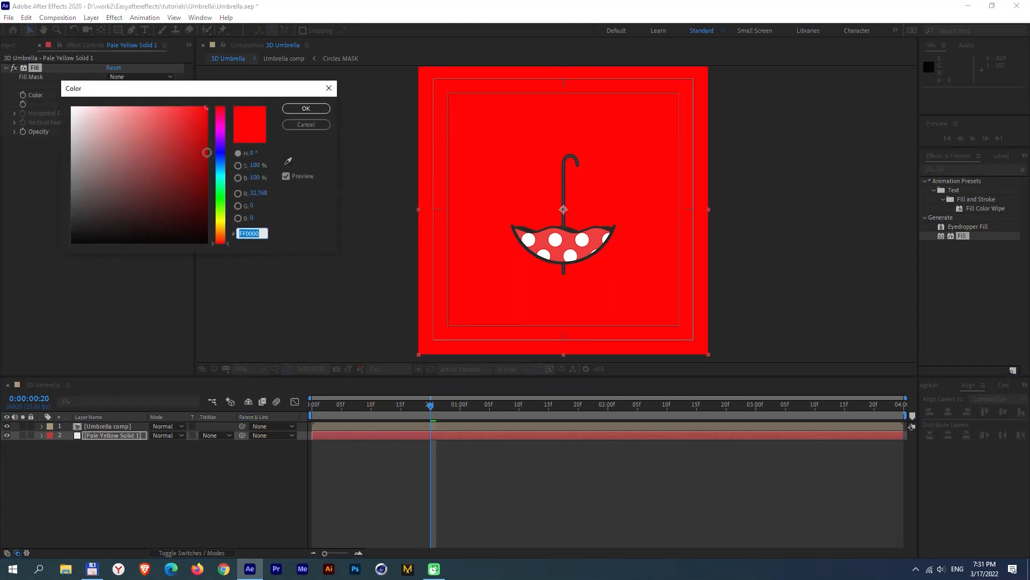
{"action": "left_click", "coordinate": [220, 152]}
{"action": "mouse_move", "coordinate": [166, 157]}
{"action": "left_mouse_down"}
{"action": "mouse_move", "coordinate": [147, 164]}
{"action": "mouse_move", "coordinate": [143, 149]}
{"action": "mouse_move", "coordinate": [157, 143]}
{"action": "left_mouse_up"}
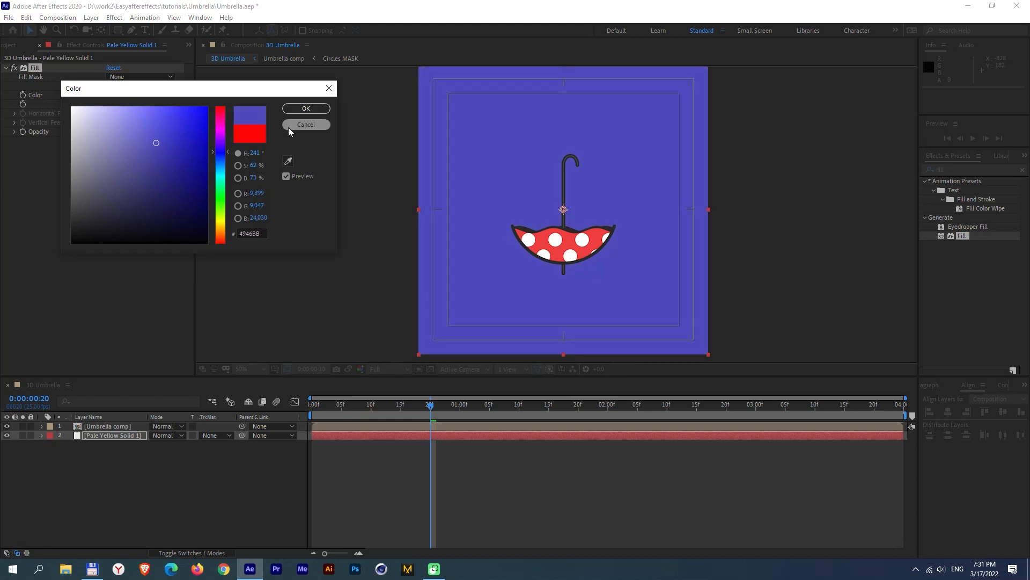
{"action": "left_click", "coordinate": [301, 110]}
{"action": "key", "text": "period"}
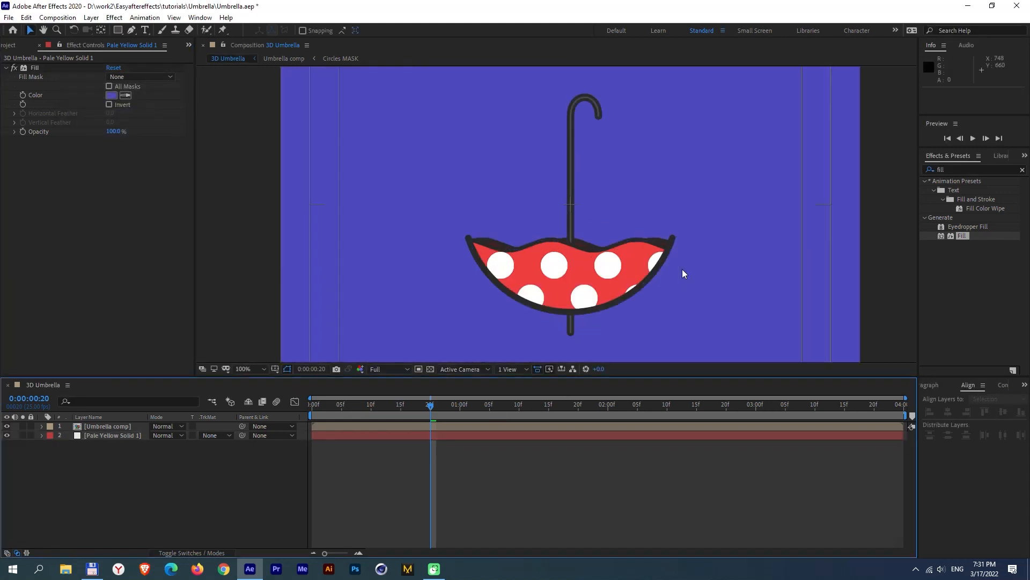
{"action": "key", "text": "comma"}
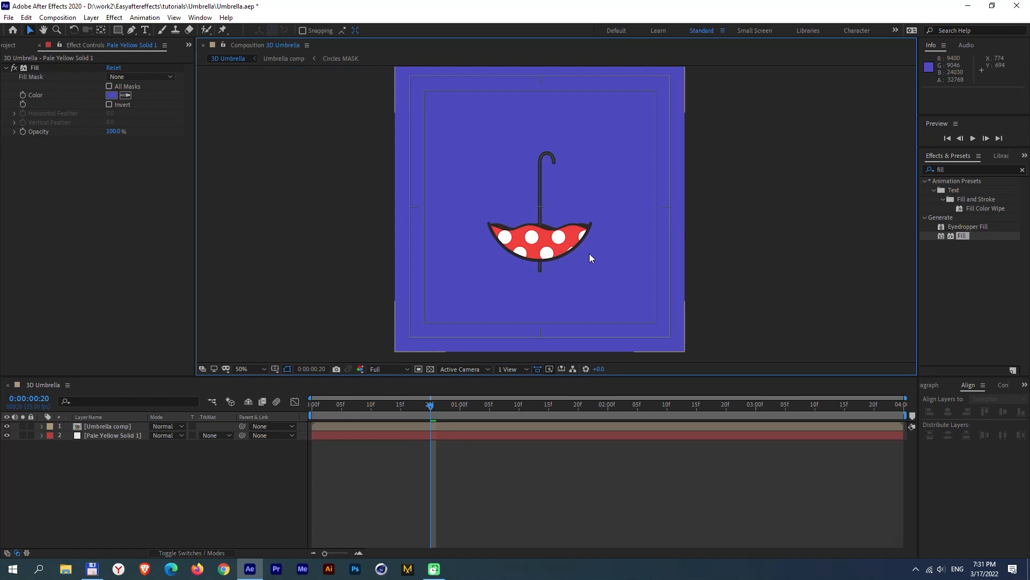
Create a new shape layer containing an ellipse path and a fill.
{"action": "left_click", "coordinate": [91, 17]}
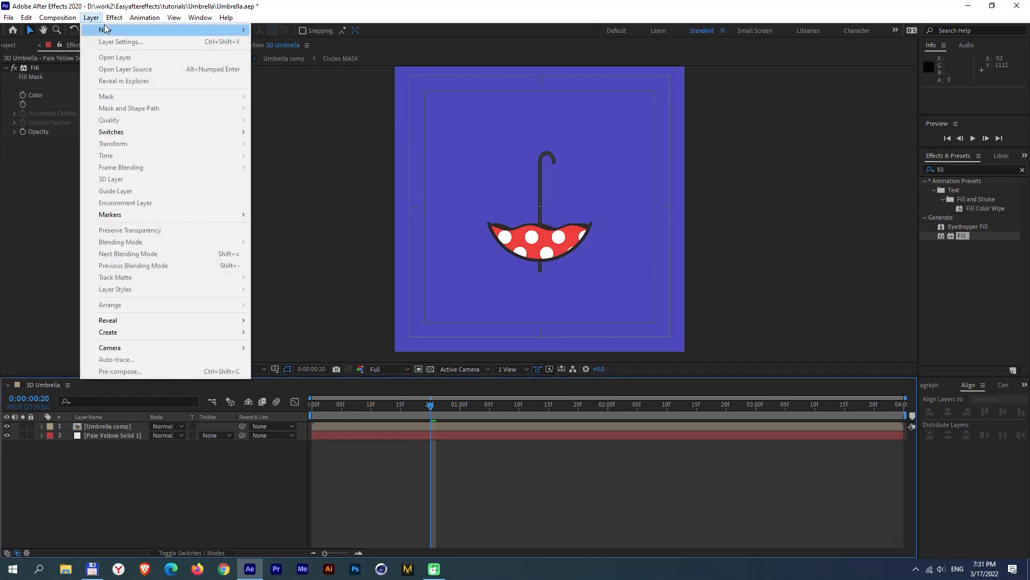
{"action": "mouse_move", "coordinate": [107, 30]}
{"action": "left_click", "coordinate": [301, 89]}
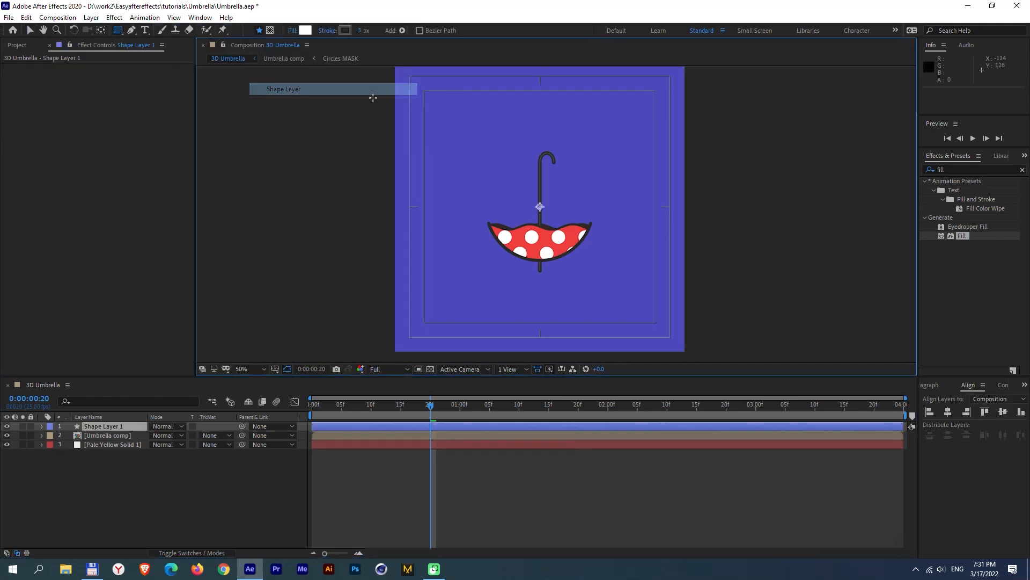
{"action": "left_click", "coordinate": [405, 32]}
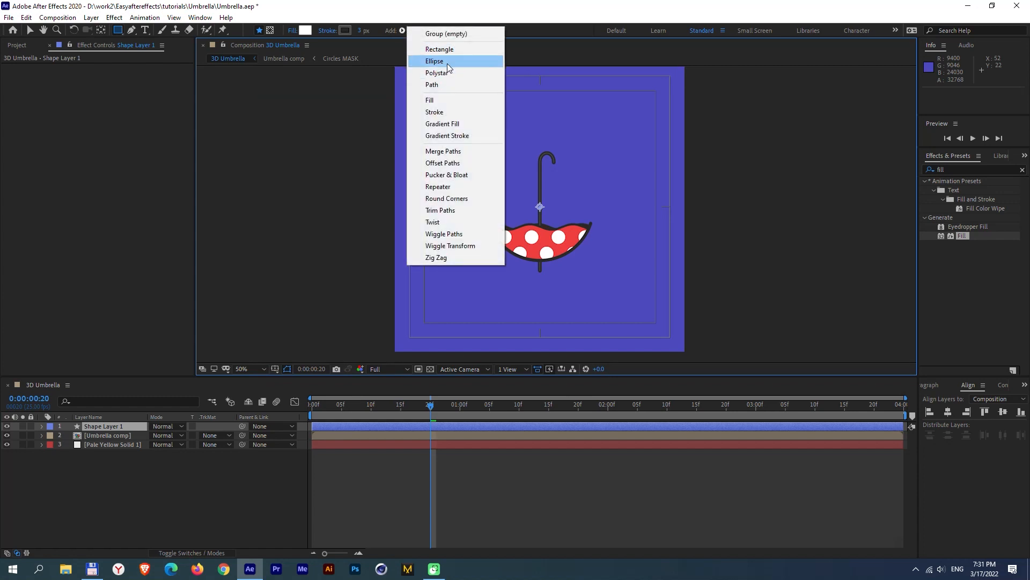
{"action": "left_click", "coordinate": [444, 61]}
{"action": "left_click", "coordinate": [407, 31]}
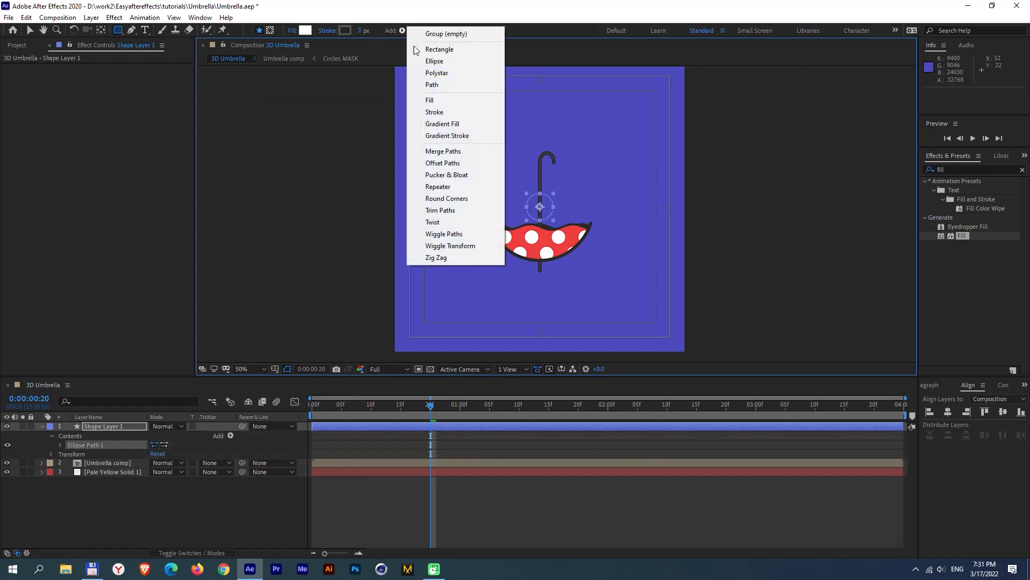
{"action": "left_click", "coordinate": [443, 100]}
Set the new ellipse's fill color to white (FFFFFF) by sampling it with the eyedropper.
{"action": "left_click", "coordinate": [304, 30]}
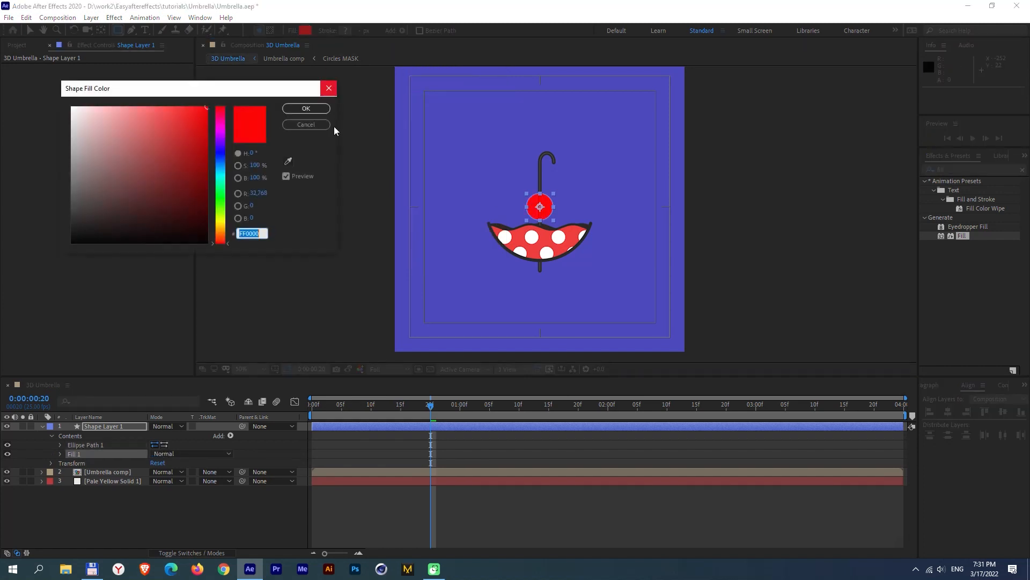
{"action": "left_click", "coordinate": [288, 161]}
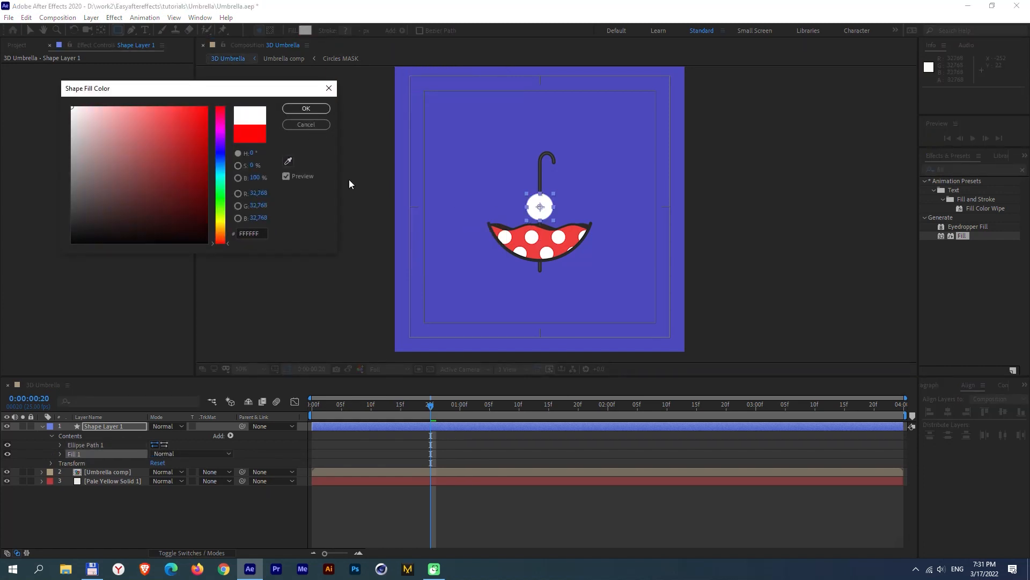
{"action": "left_click", "coordinate": [297, 110]}
Place the circle's layer beneath the Umbrella comp layer, scale it to 611% and preview the animation.
{"action": "left_click_drag", "start_coordinate": [95, 427], "coordinate": [109, 477]}
{"action": "key", "text": "s"}
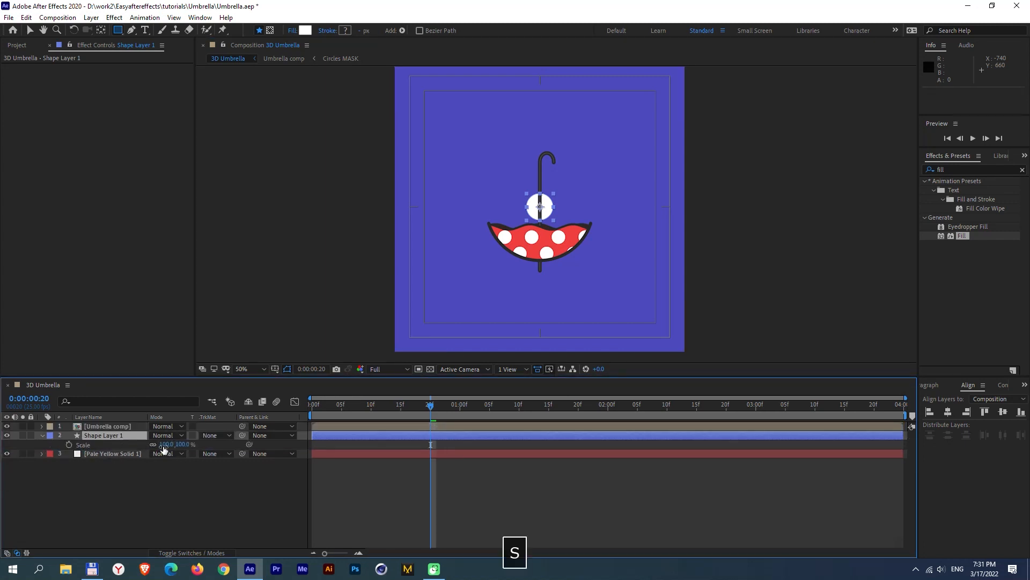
{"action": "left_click_drag", "start_coordinate": [166, 444], "coordinate": [445, 423]}
{"action": "key", "text": "KP_0"}
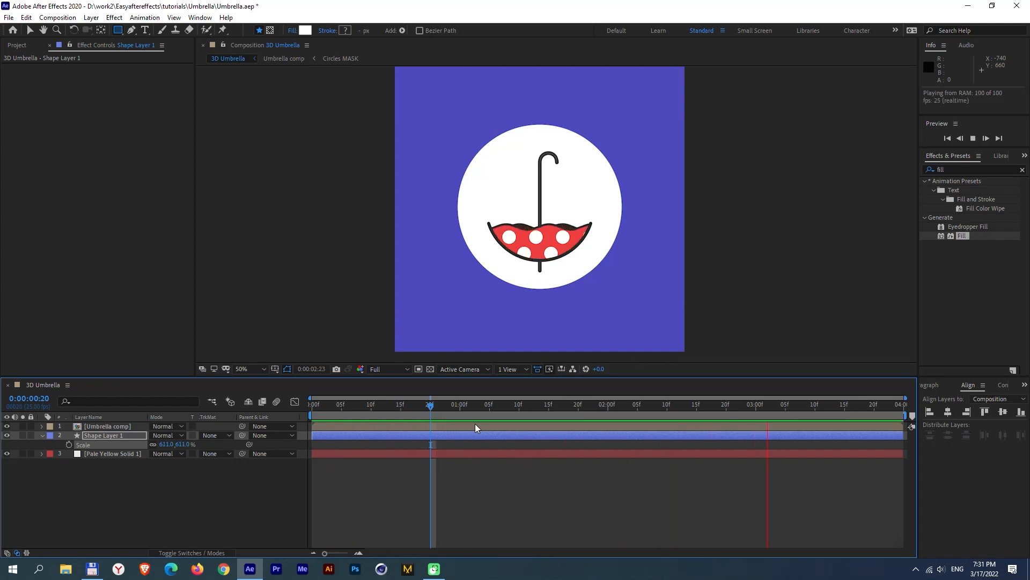
{"action": "key", "text": "KP_0"}
{"action": "left_click", "coordinate": [183, 478]}
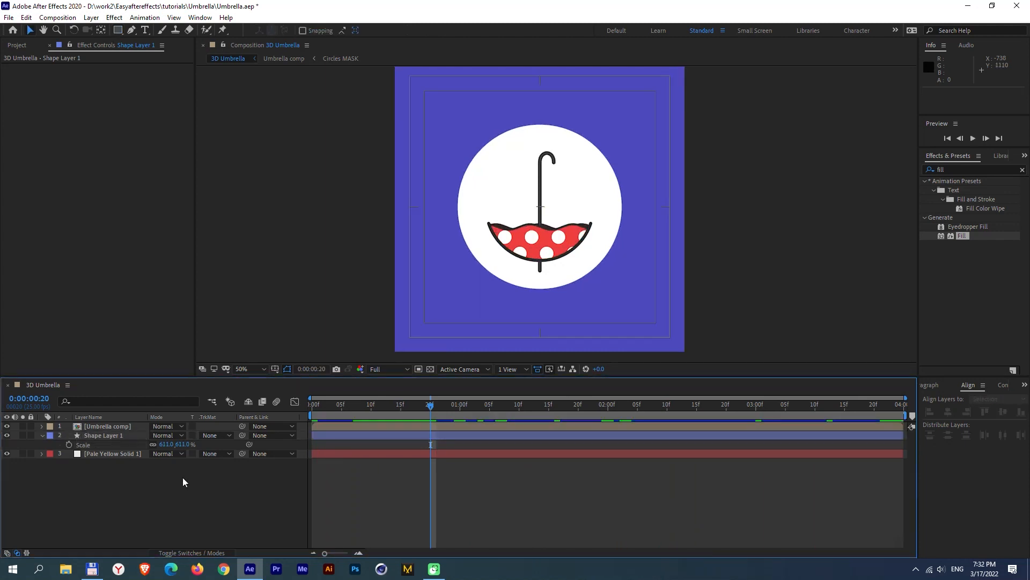
Move the Umbrella comp layer's anchor point to the lower tip of the umbrella's shaft.
{"action": "key", "text": "period"}
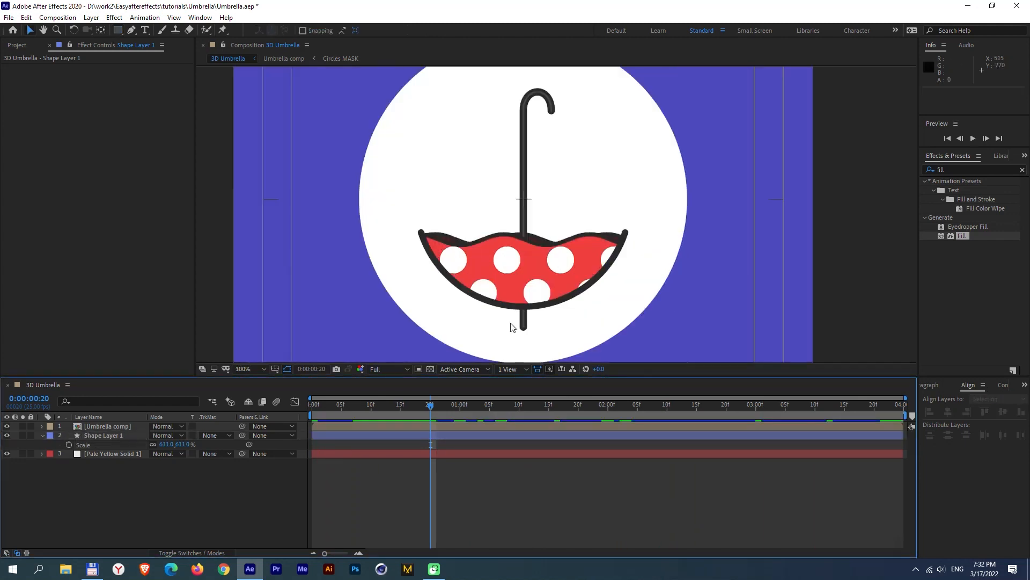
{"action": "left_click", "coordinate": [104, 29]}
{"action": "left_click", "coordinate": [98, 427]}
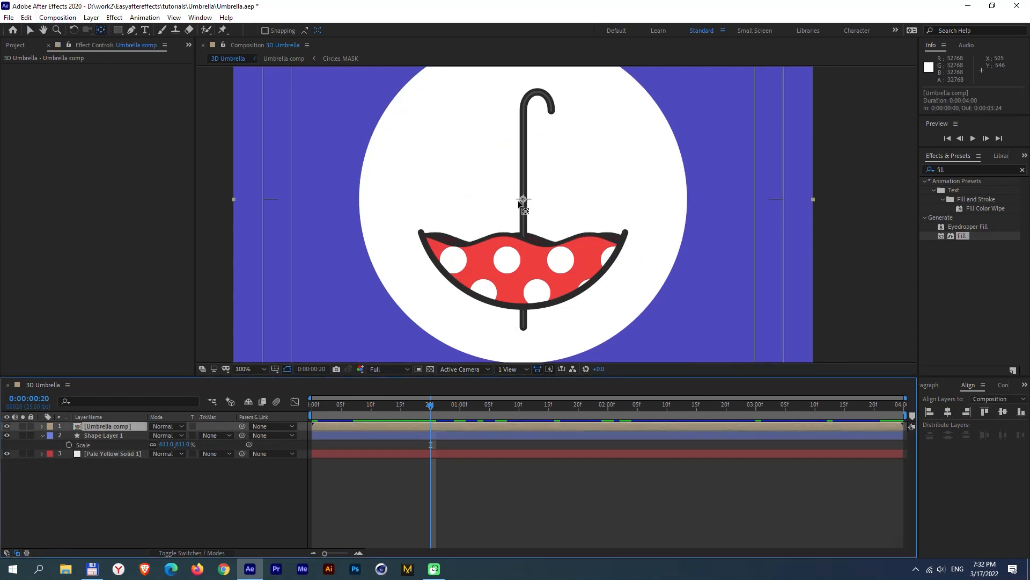
{"action": "left_click_drag", "start_coordinate": [523, 199], "coordinate": [526, 330]}
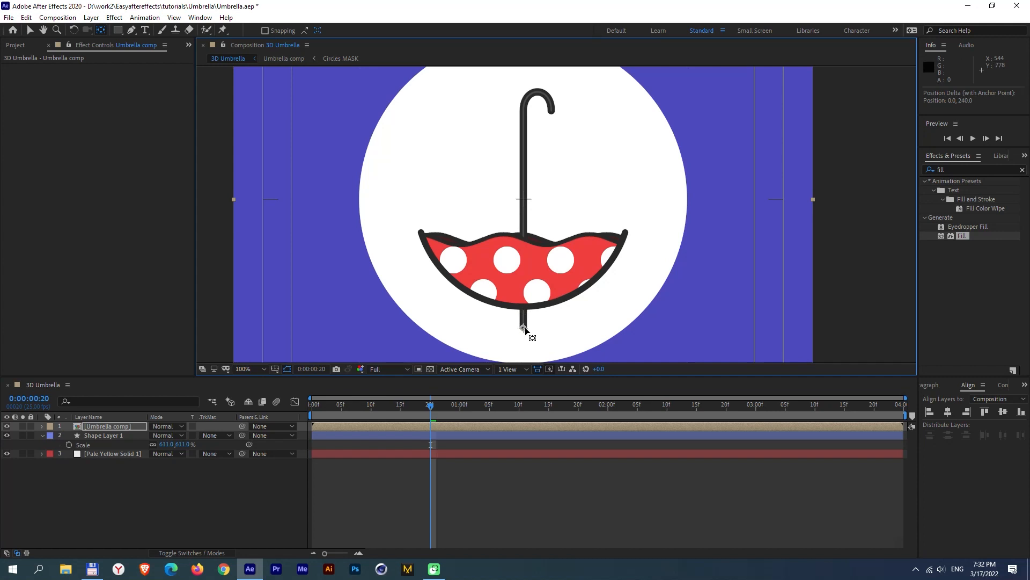
Keyframe the Umbrella comp layer's Rotation at the first frame and set it to 3° at 1 second.
{"action": "key", "text": "r"}
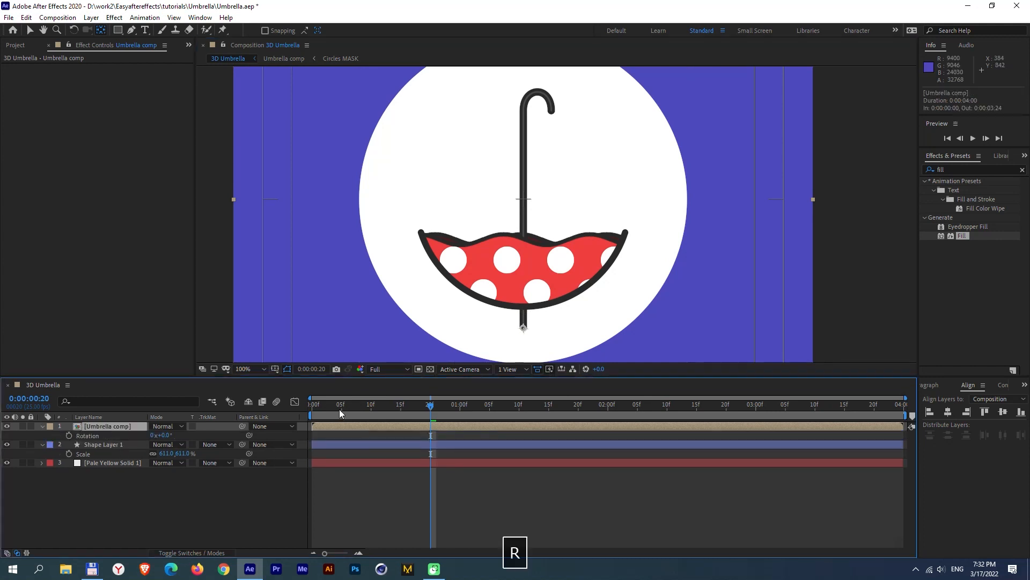
{"action": "key", "text": "Home"}
{"action": "left_click", "coordinate": [69, 435]}
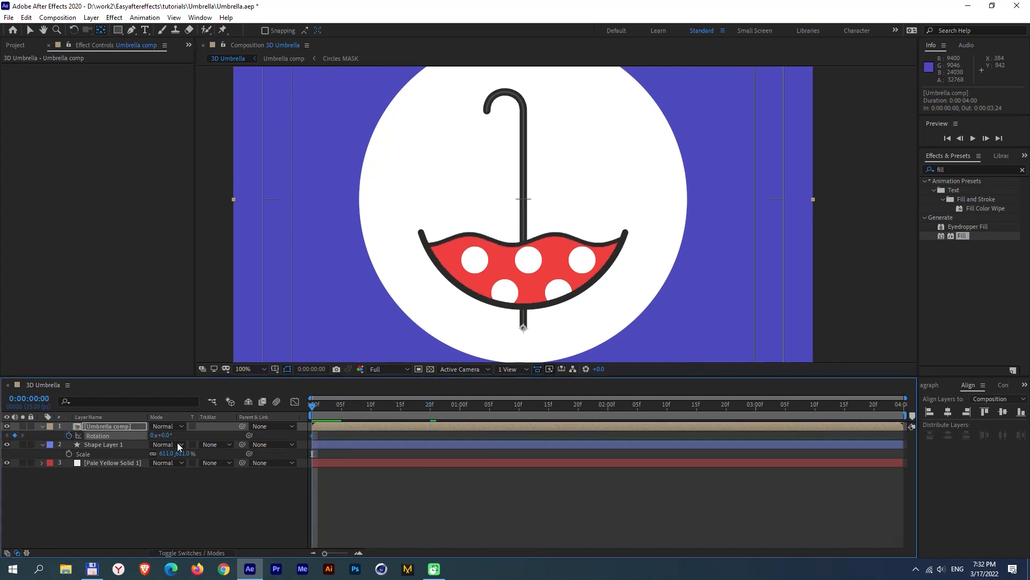
{"action": "left_click", "coordinate": [459, 404]}
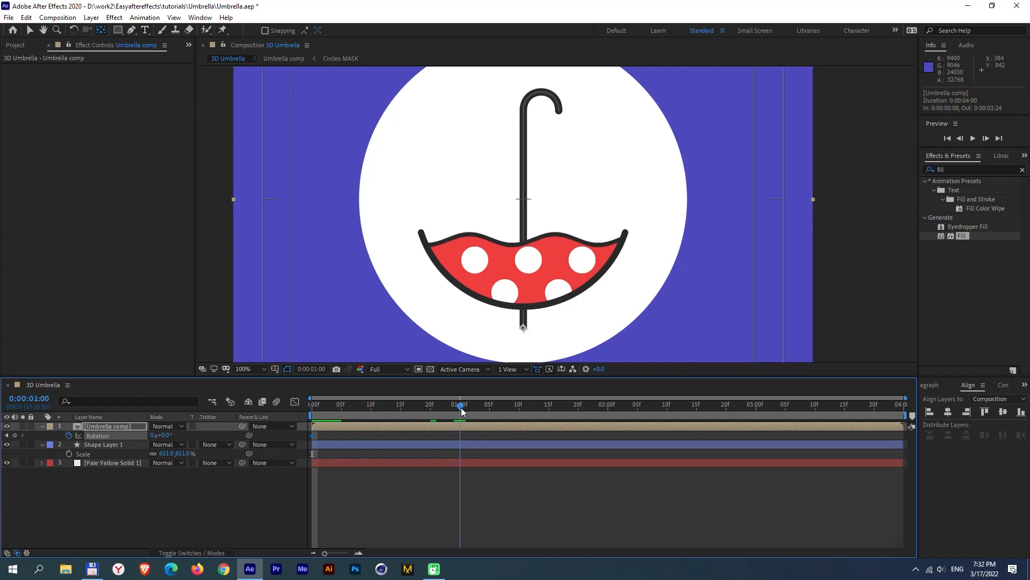
{"action": "left_click", "coordinate": [165, 435]}
{"action": "type", "text": "2"}
{"action": "key", "text": "Return"}
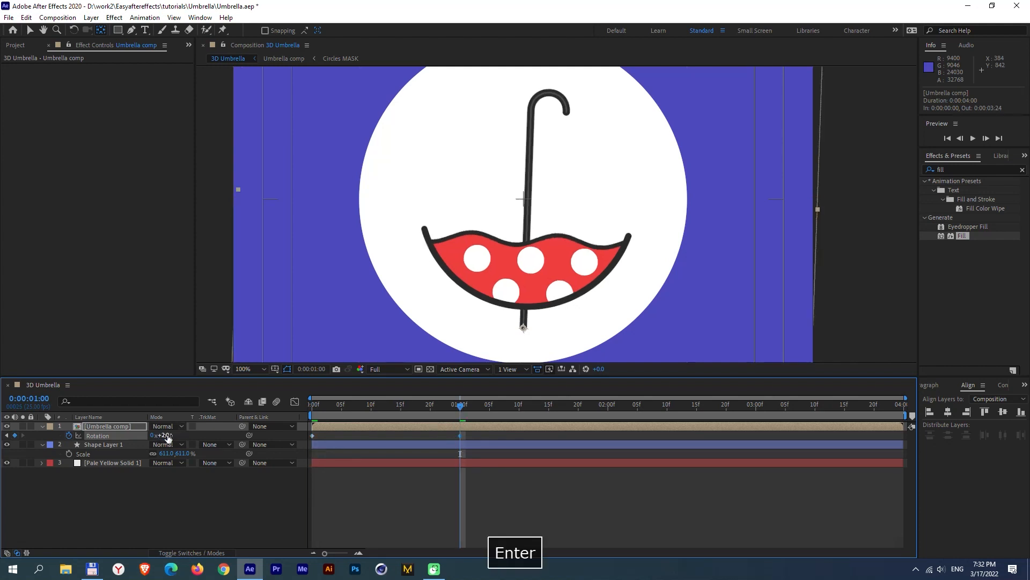
{"action": "left_click", "coordinate": [167, 436]}
{"action": "type", "text": "3"}
{"action": "key", "text": "Return"}
Set the Umbrella comp layer's Rotation to -3° at the first frame and apply Easy Ease to both Rotation keyframes.
{"action": "left_click_drag", "start_coordinate": [351, 408], "coordinate": [224, 414]}
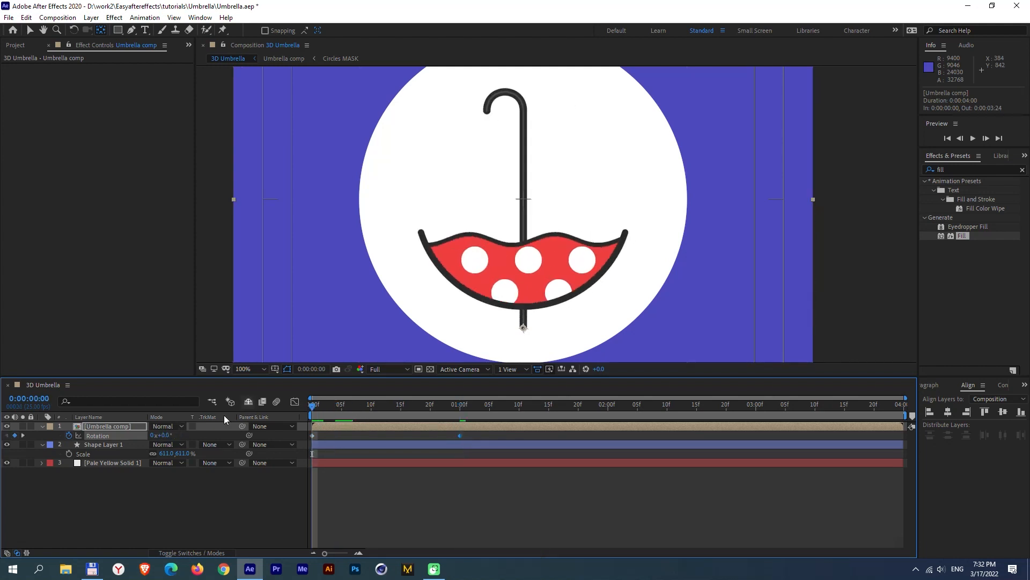
{"action": "type", "text": "-3"}
{"action": "key", "text": "Return"}
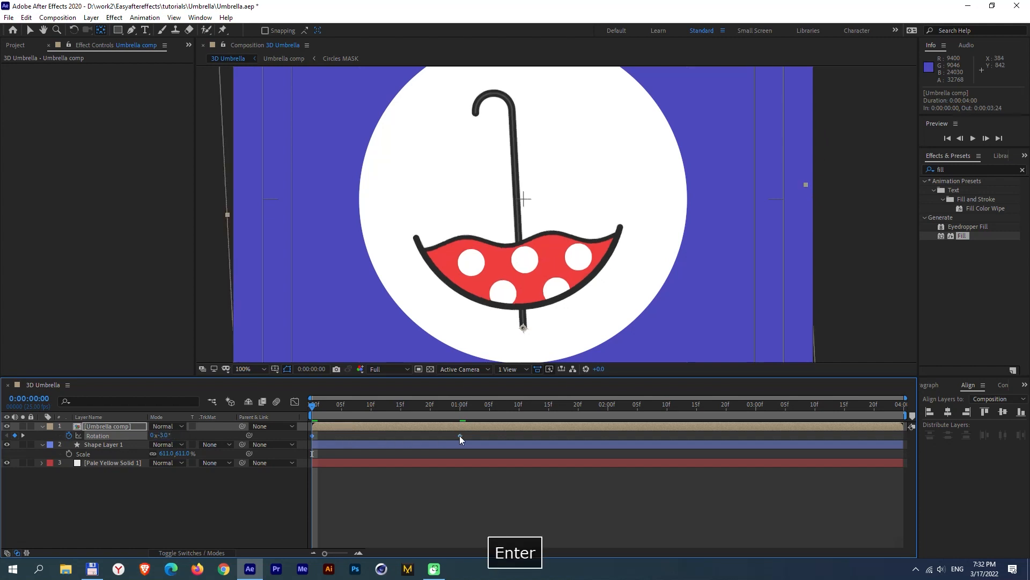
{"action": "left_click_drag", "start_coordinate": [465, 432], "coordinate": [309, 449]}
{"action": "key", "text": "F9"}
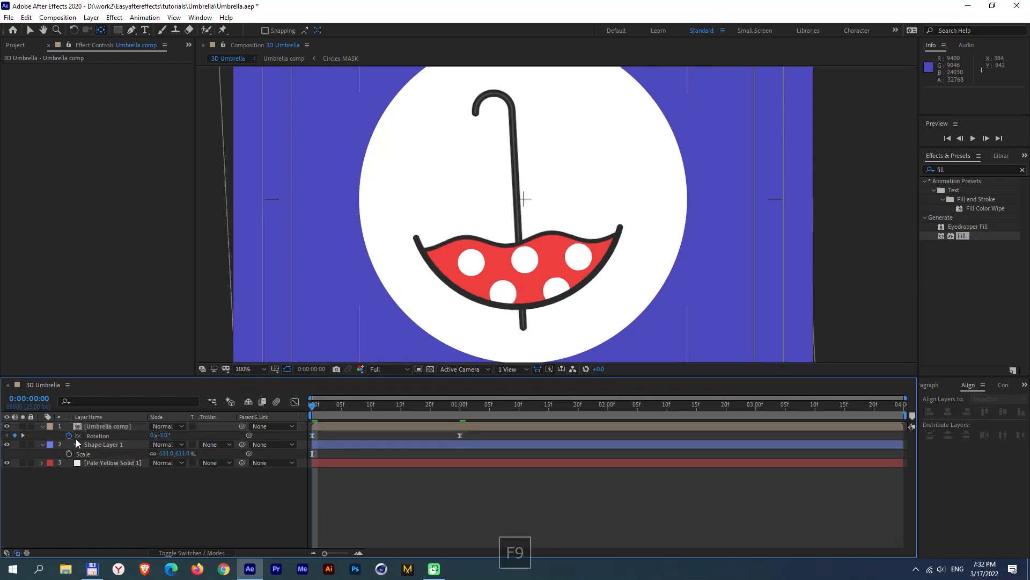
Add the expression loopOut('pingpong') to the Umbrella comp layer's Rotation and preview the looping swing.
{"action": "left_click", "coordinate": [70, 436], "text": "alt"}
{"action": "type", "text": "loop"}
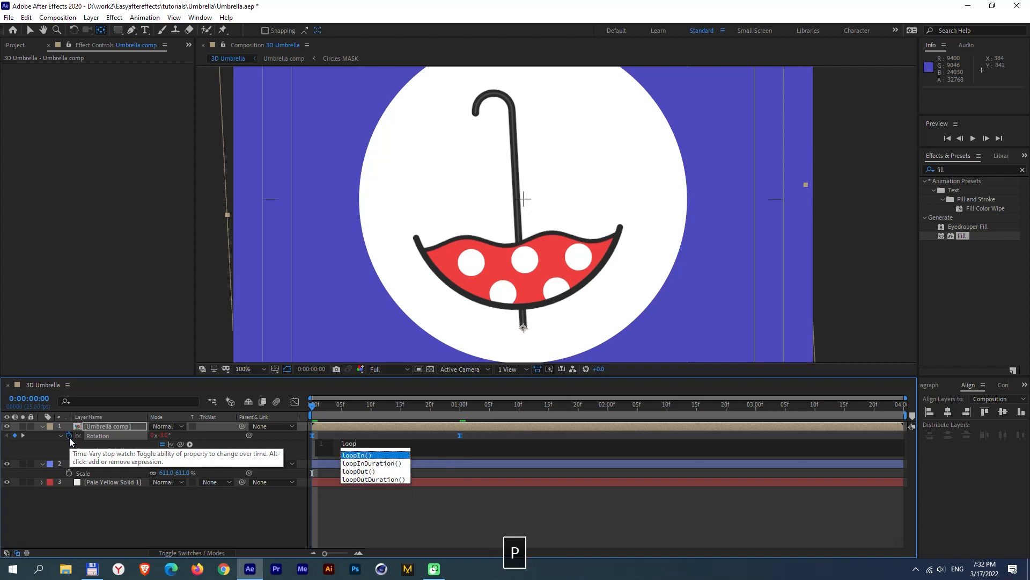
{"action": "key", "text": "Down"}
{"action": "key", "text": "Down"}
{"action": "key", "text": "Return"}
{"action": "left_click", "coordinate": [389, 457]}
{"action": "key", "text": "apostrophe"}
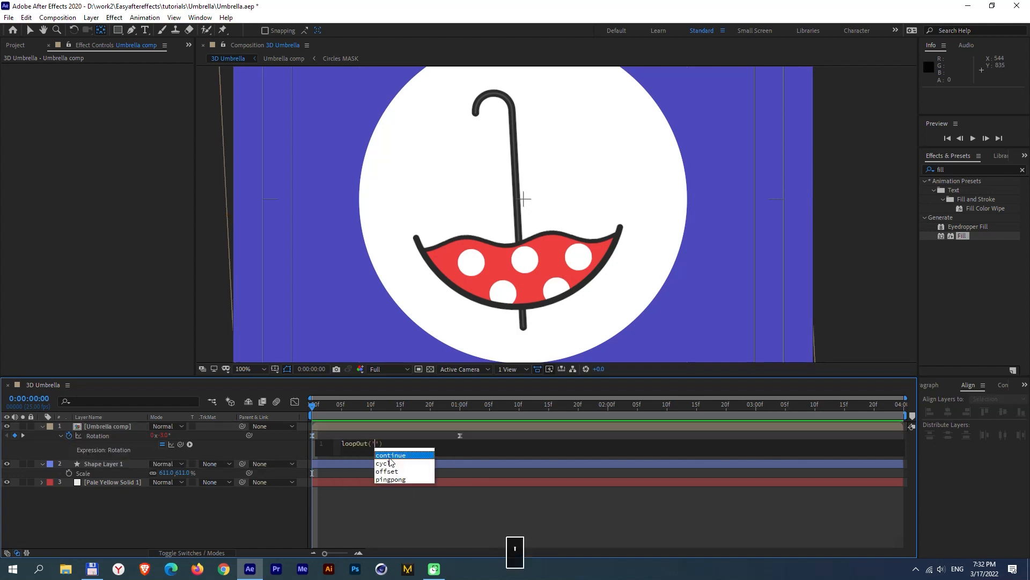
{"action": "key", "text": "Down"}
{"action": "key", "text": "Down"}
{"action": "key", "text": "Down"}
{"action": "key", "text": "Return"}
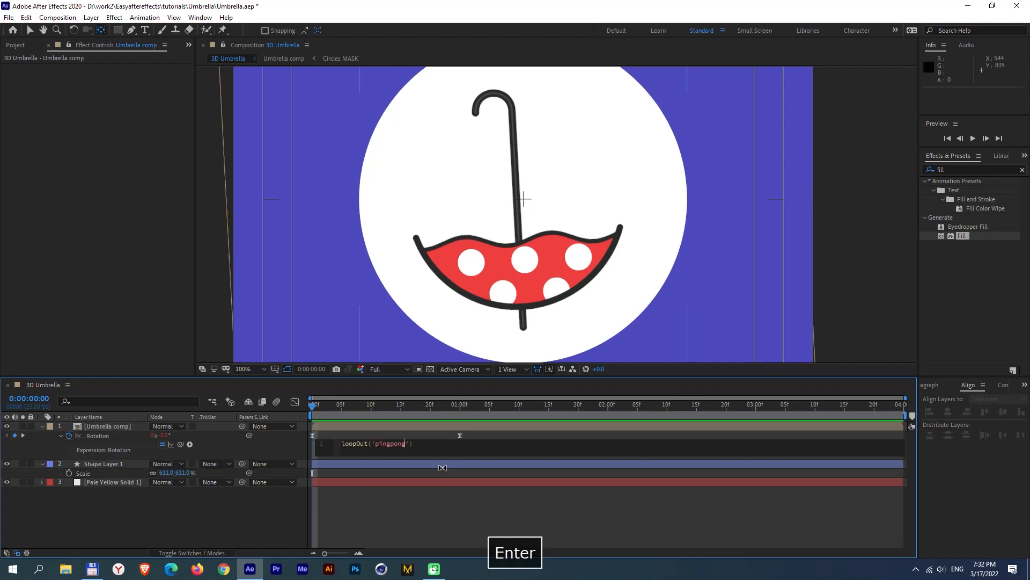
{"action": "left_click", "coordinate": [322, 513]}
{"action": "key", "text": "KP_0"}
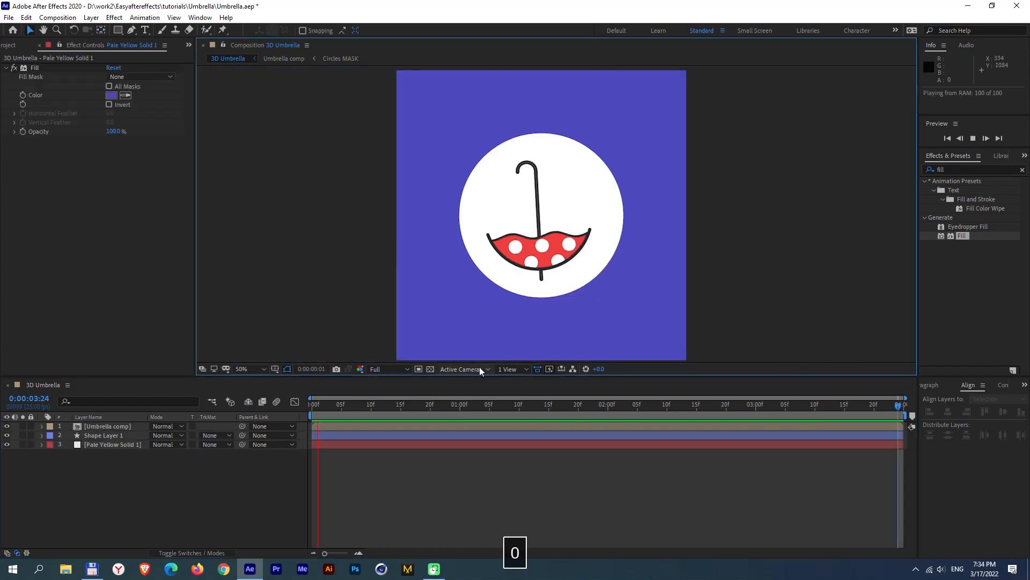